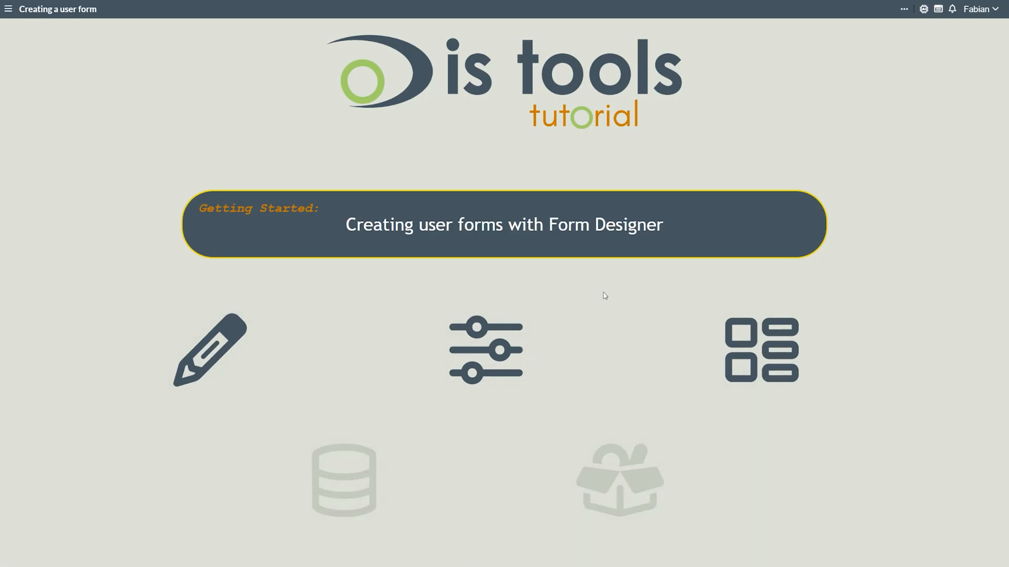
- Open the Form designer from the application's administration tools
click(9, 9)
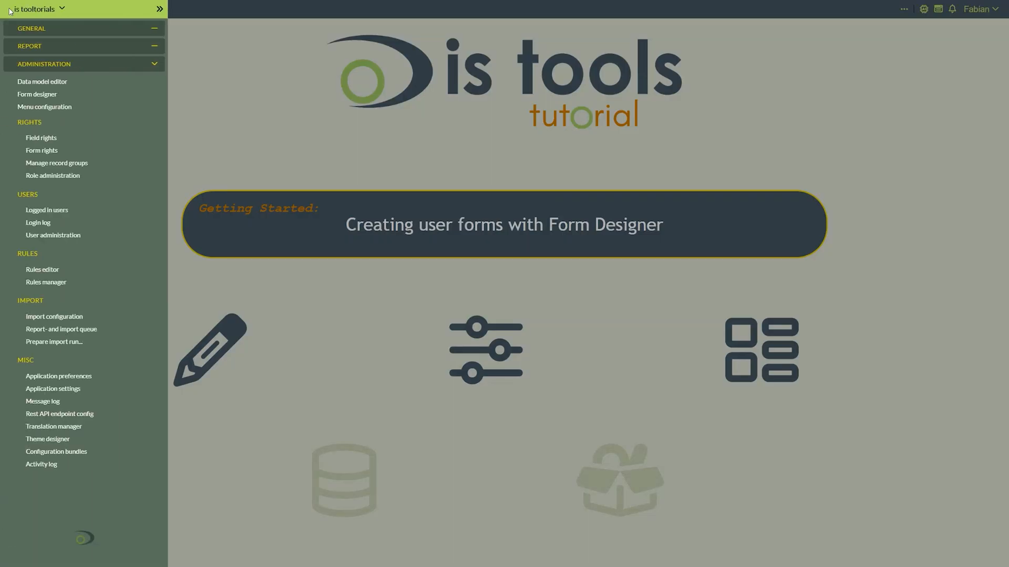
click(45, 98)
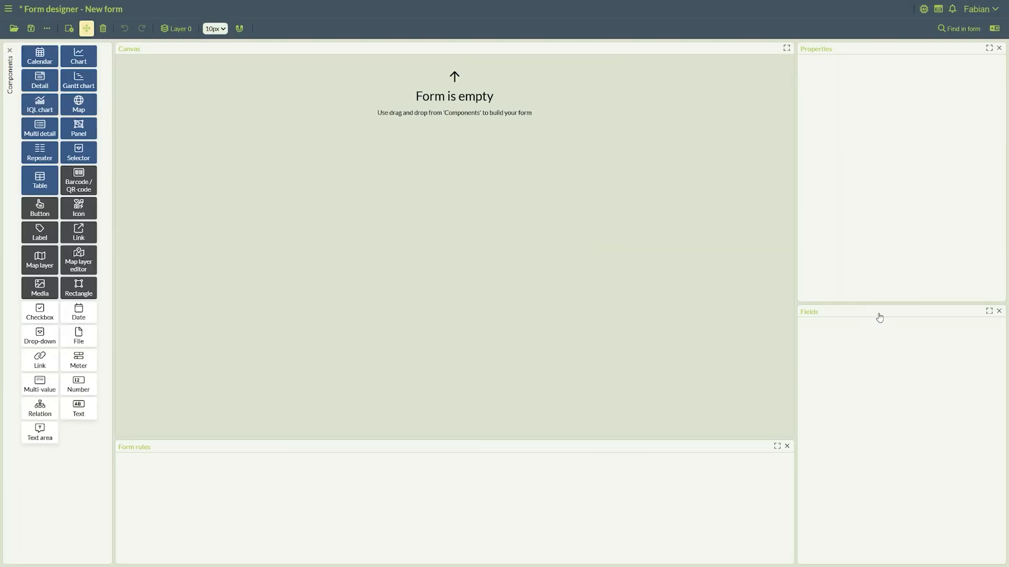
- Dock Fields to the left of the canvas, Properties beneath the canvas and Form rules beside Components, resizing the panels to suit
drag(878, 315, 155, 100)
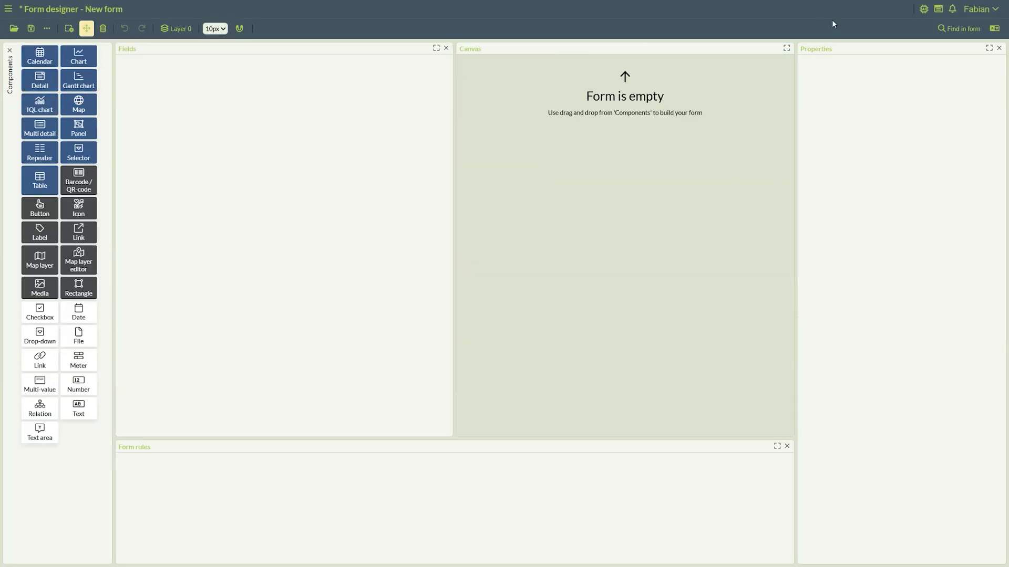
drag(840, 49, 573, 403)
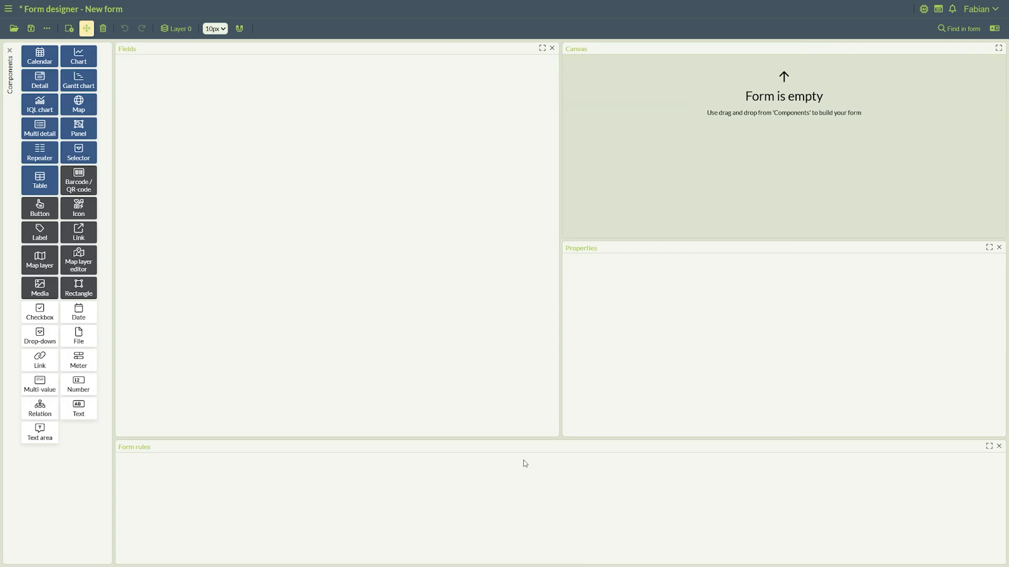
drag(567, 440, 567, 477)
drag(532, 329, 305, 331)
drag(587, 258, 583, 325)
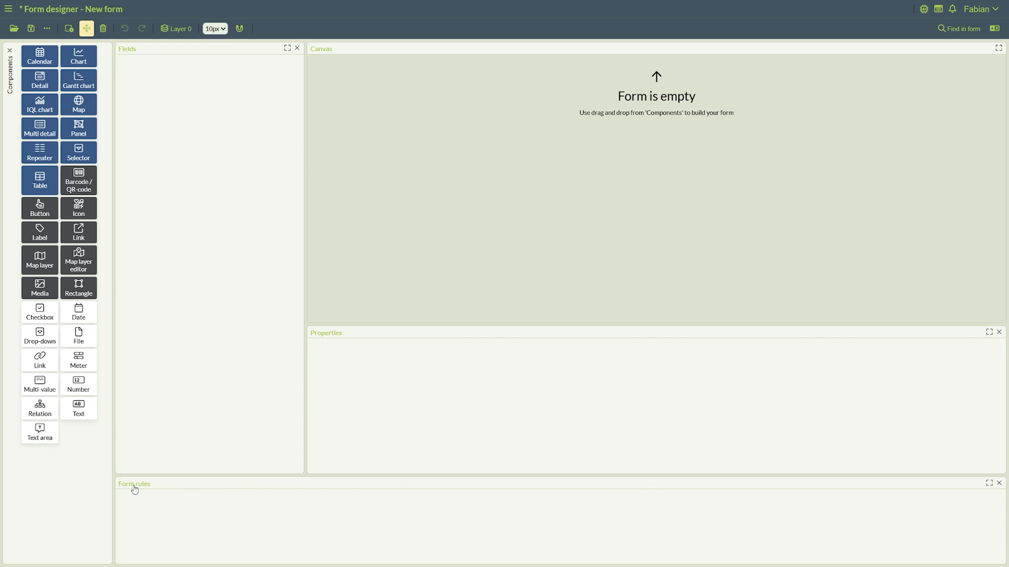
drag(133, 488, 16, 151)
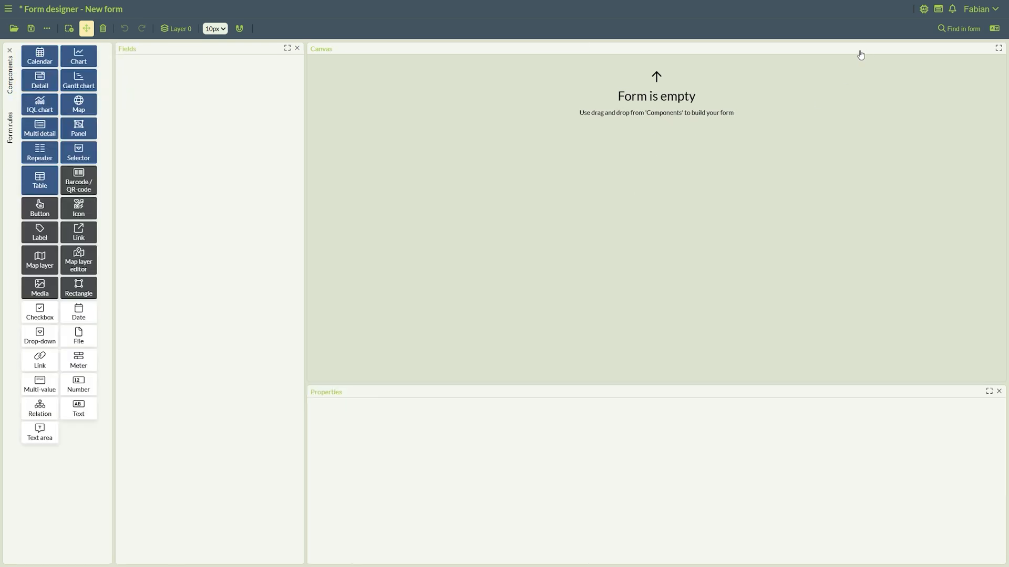
- Redock Properties and Fields to the right of the canvas and Form rules beneath it, adjusting the panel sizes
drag(347, 394, 794, 219)
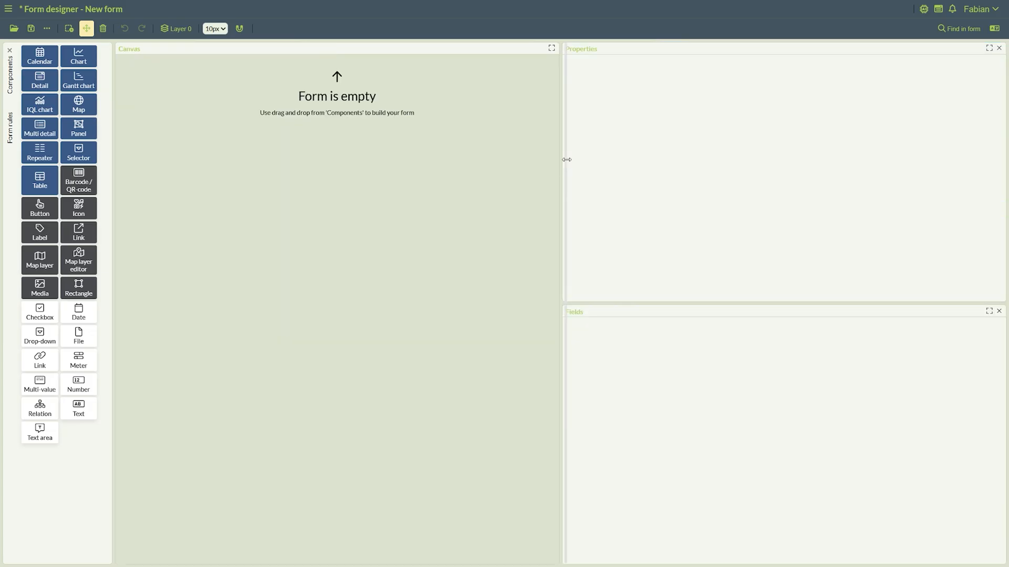
drag(9, 135, 267, 548)
drag(495, 303, 497, 440)
drag(114, 158, 105, 153)
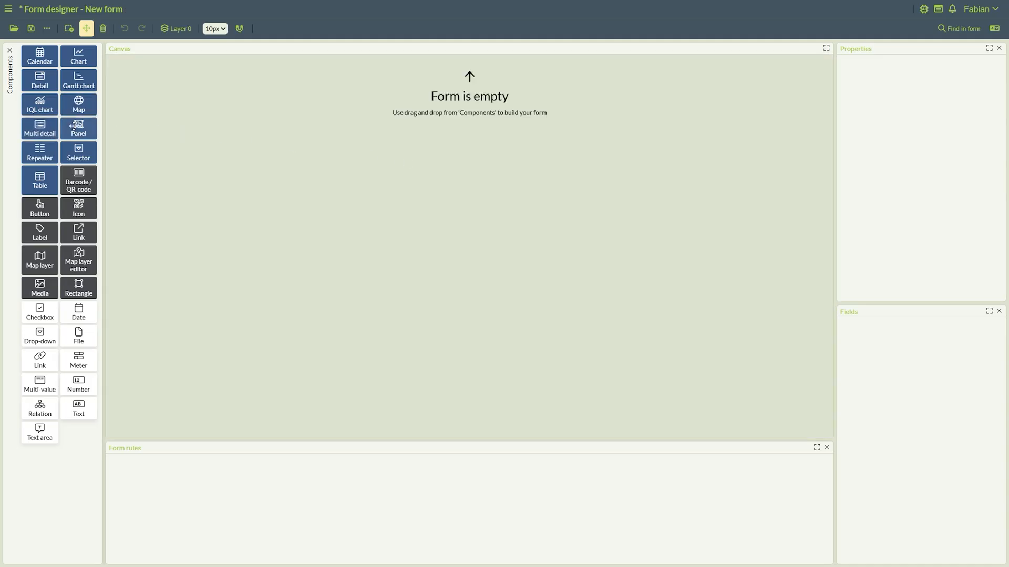
- Try out a Map component on the canvas by moving it to X 700, Y 100 and enlarging it, and delete it
drag(74, 101, 293, 169)
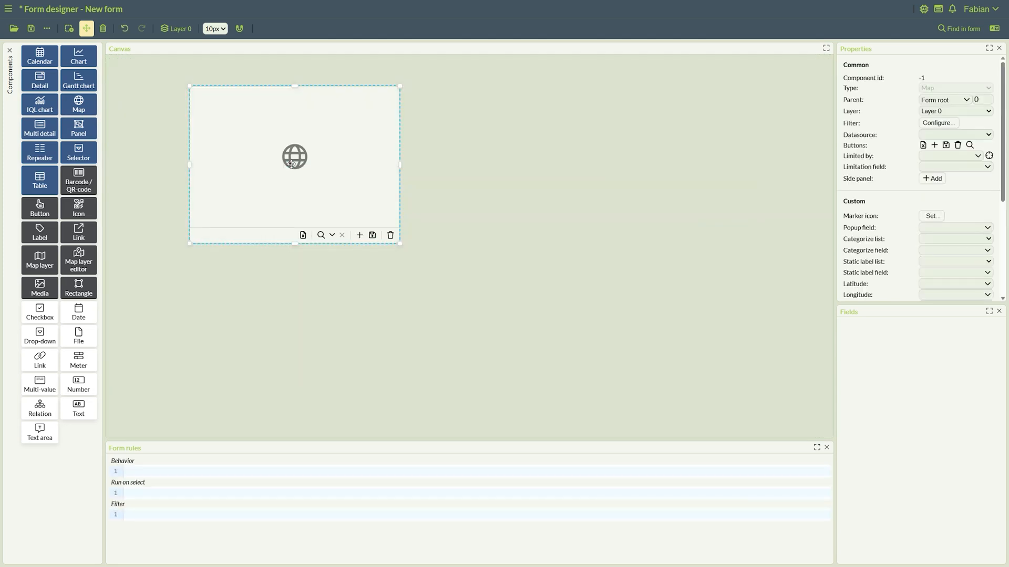
drag(355, 172, 626, 187)
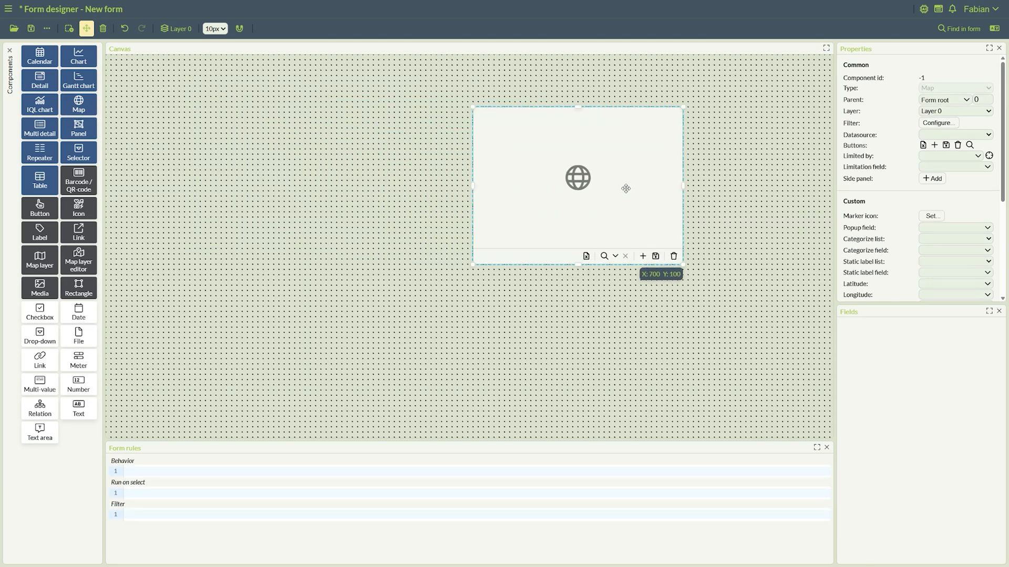
drag(475, 261, 434, 300)
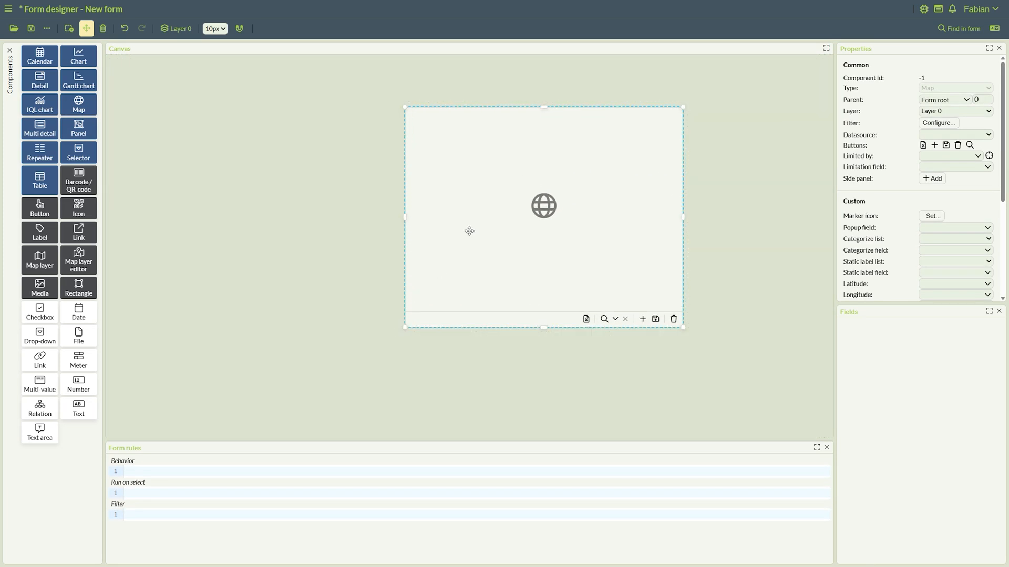
key(Delete)
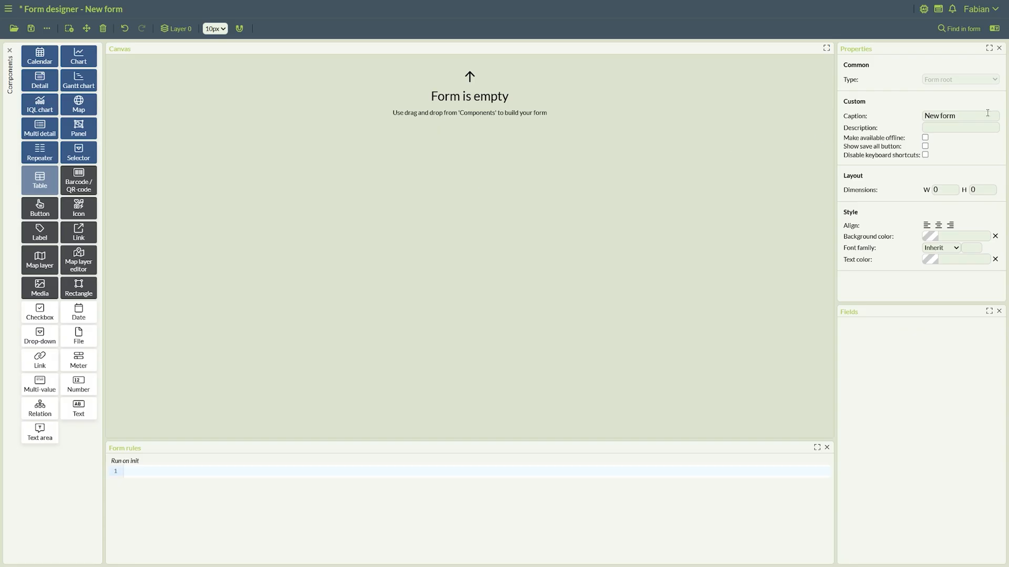
- Set the form's caption to "My first user form"
click(966, 117)
text(M)
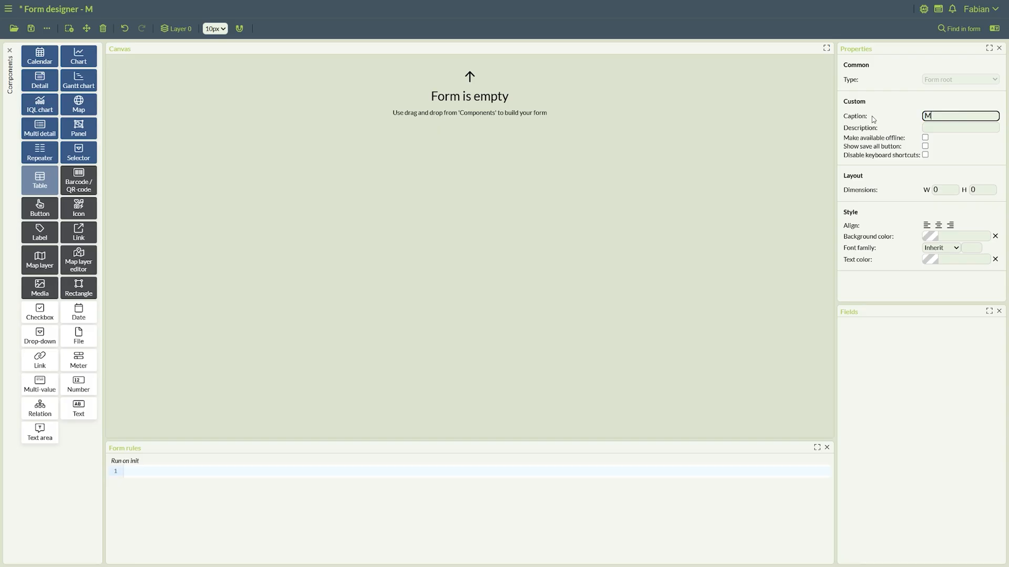
text(y first user form)
- Set the form's dimensions to a width of 1280 and a height of 720
click(938, 191)
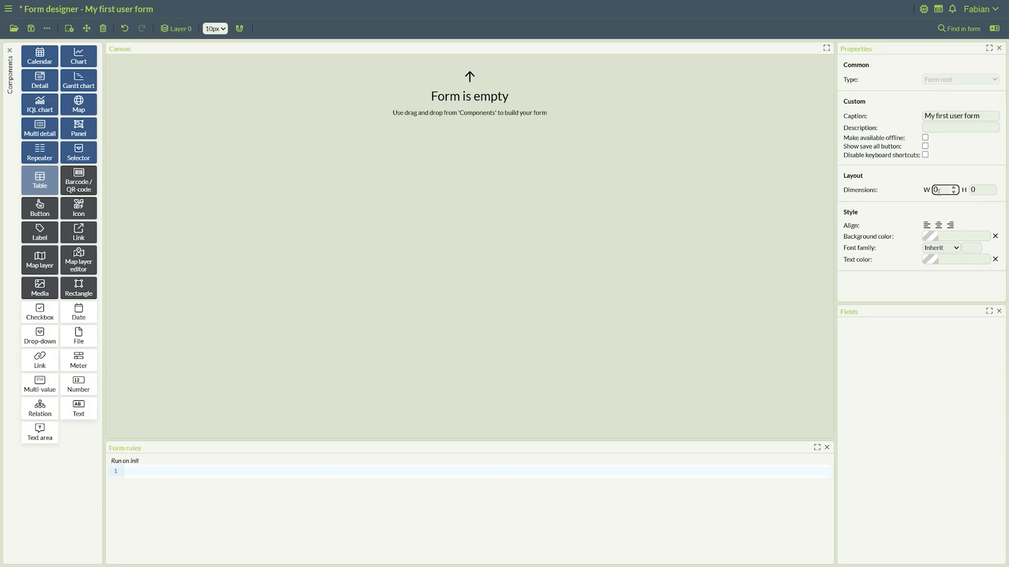
text(1280)
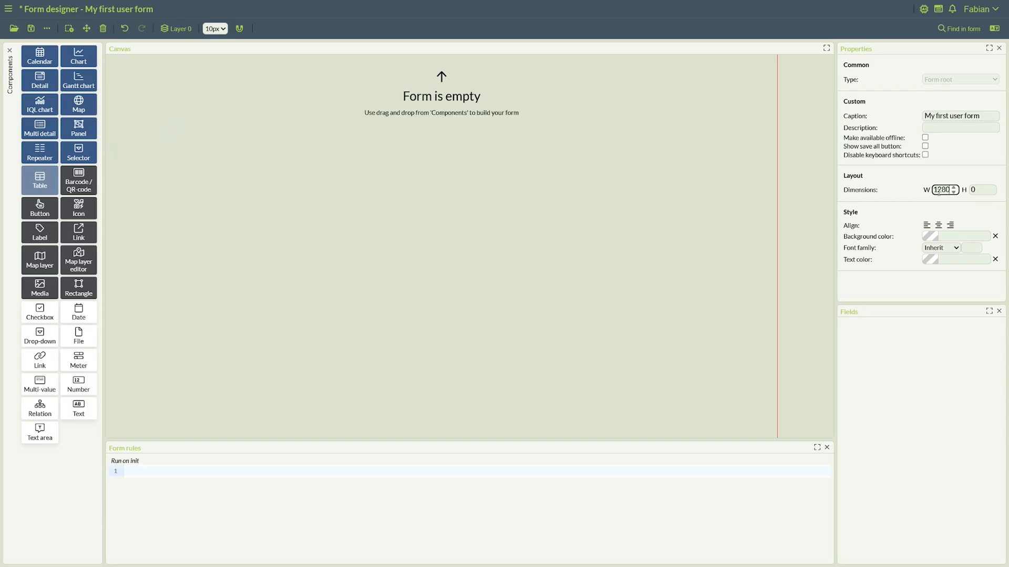
click(980, 190)
text(720)
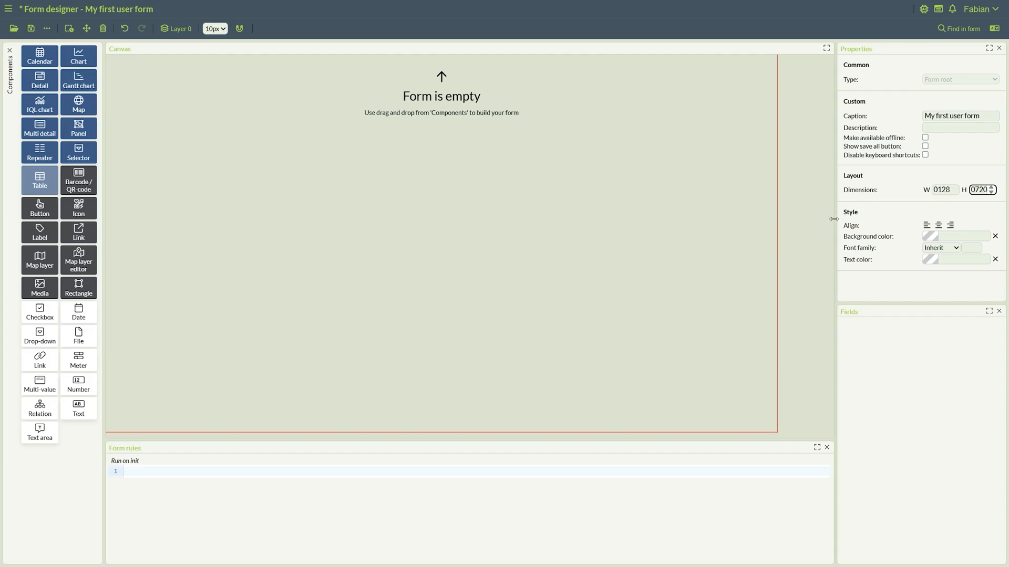
- Widen the Properties and Fields panels up to the form's boundary and add a Table component to the canvas
drag(834, 219, 786, 222)
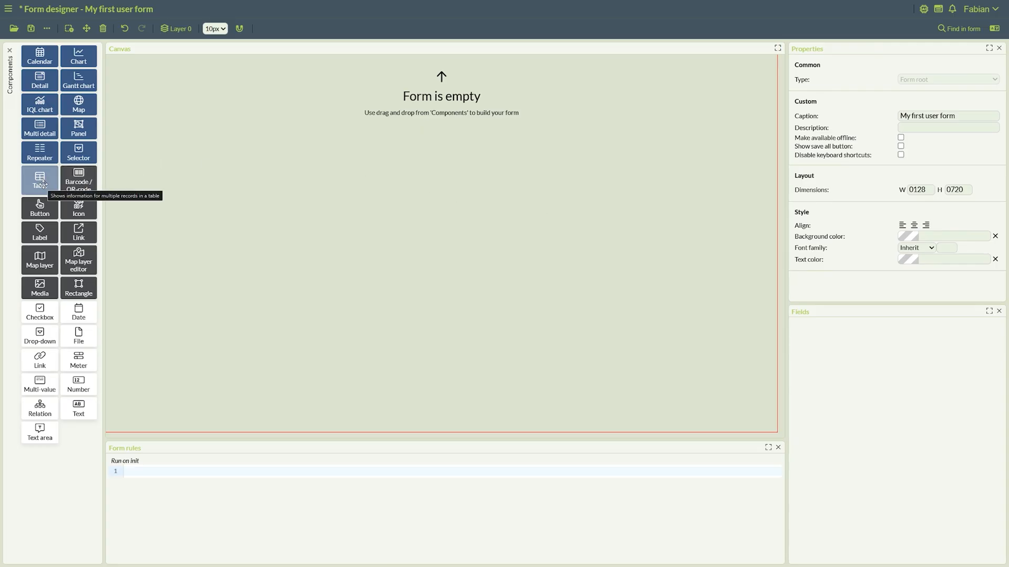
drag(42, 184, 436, 285)
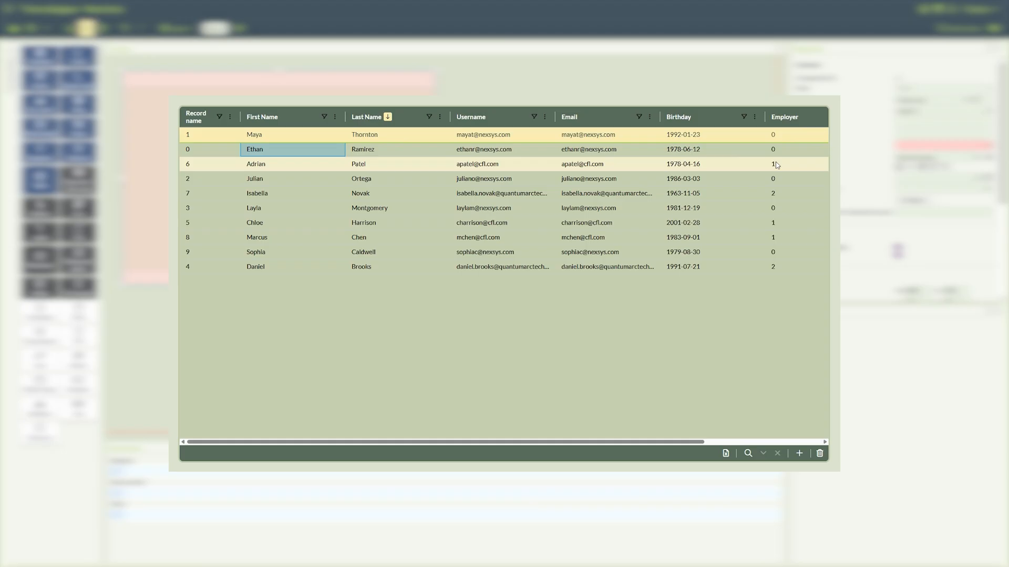
- Open an employee row's birthday for editing in the example table and set the status to Offline in the employee details form
double_click(775, 165)
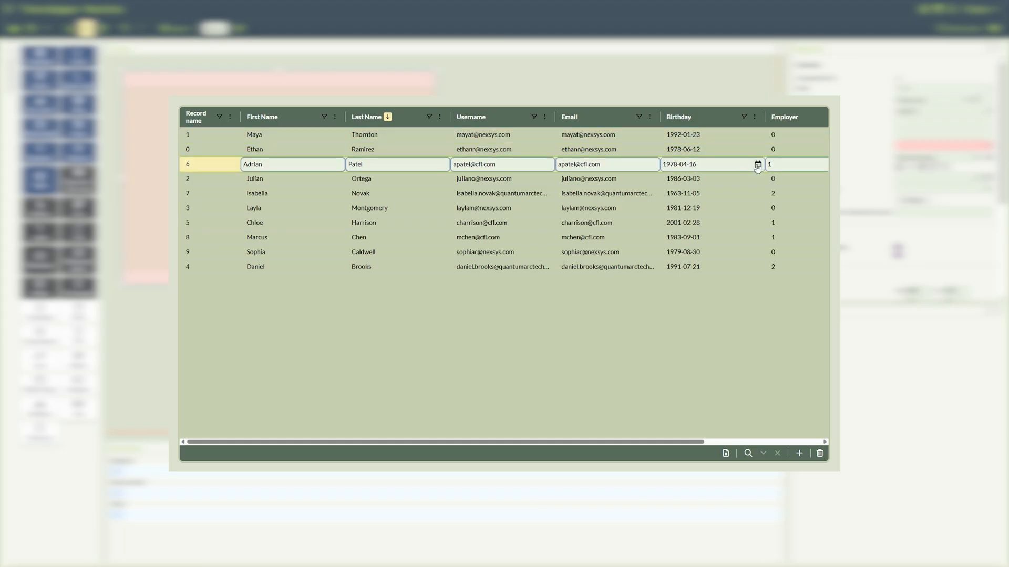
click(757, 164)
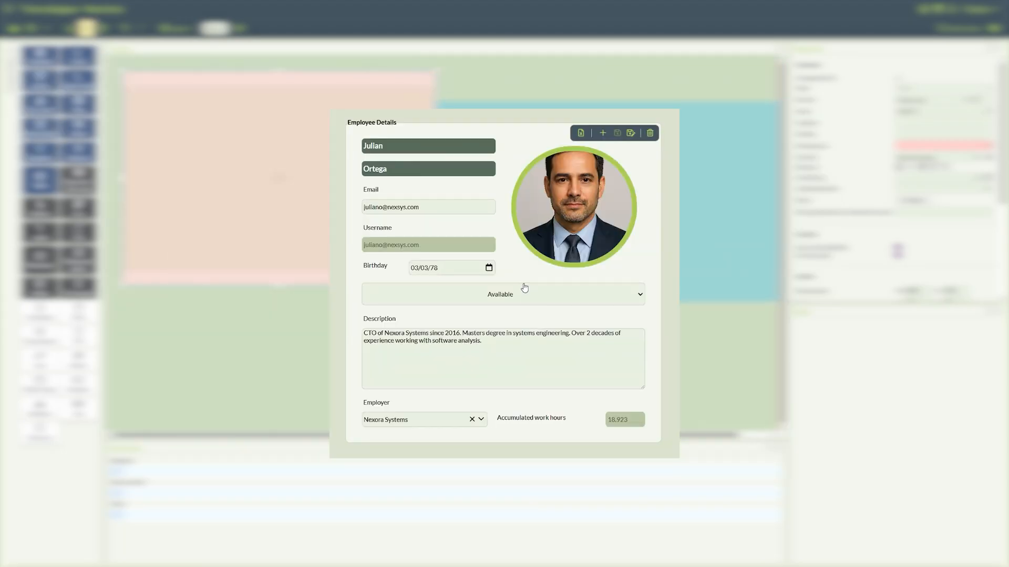
click(522, 294)
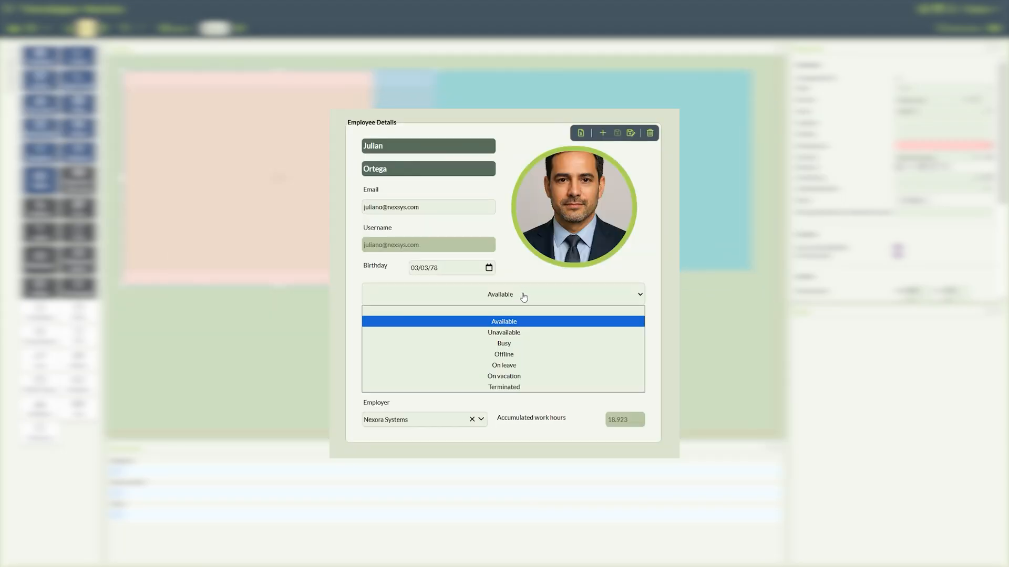
click(521, 355)
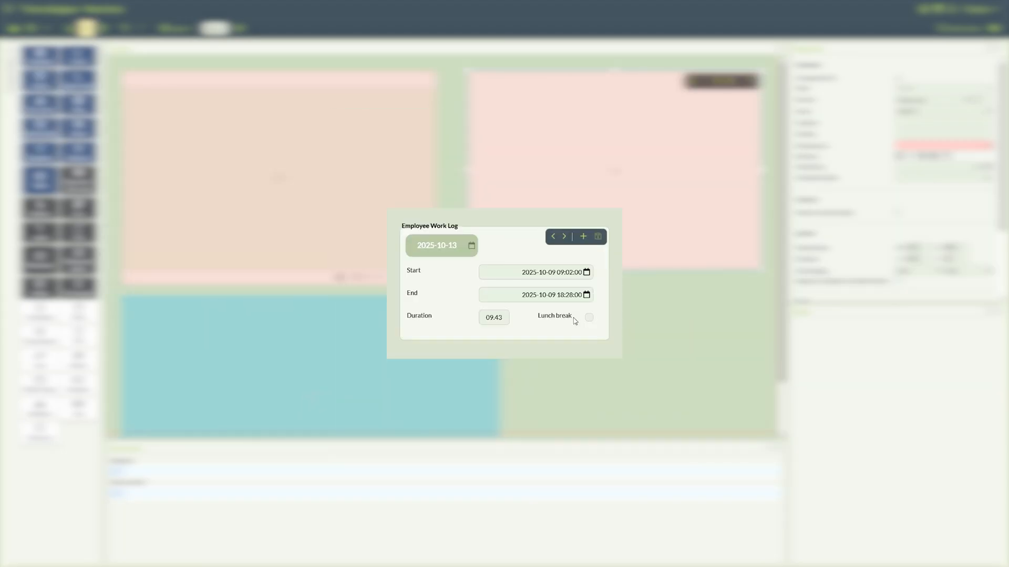
- Move to the next employee work log entry and start a new company record, entering "Comp" in it
click(564, 236)
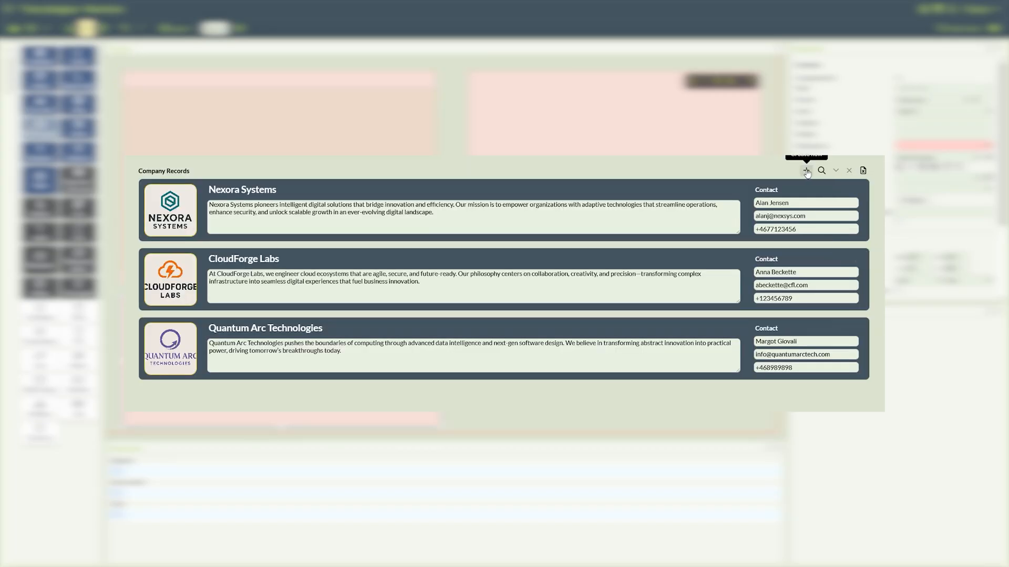
click(799, 171)
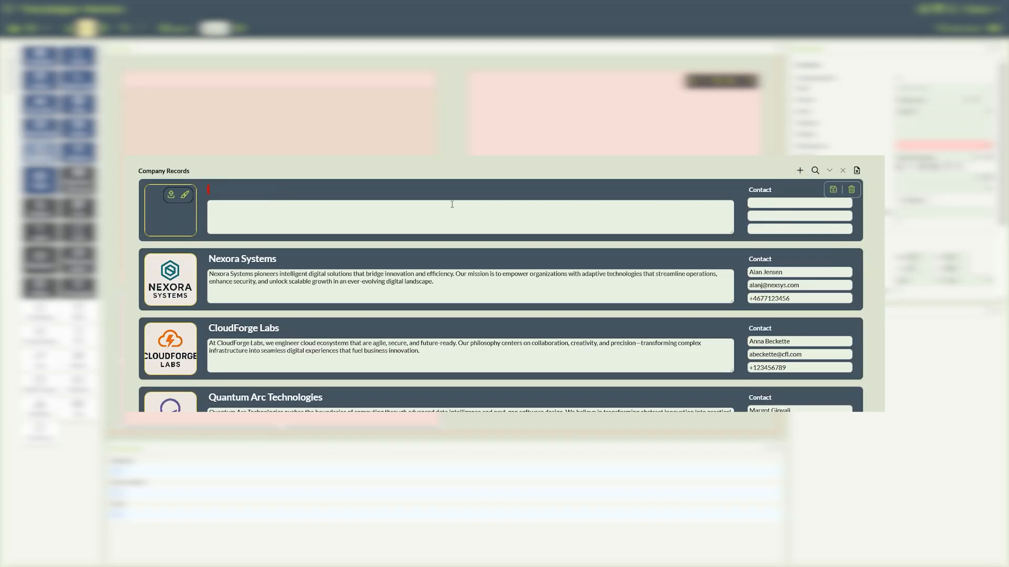
text(Comp)
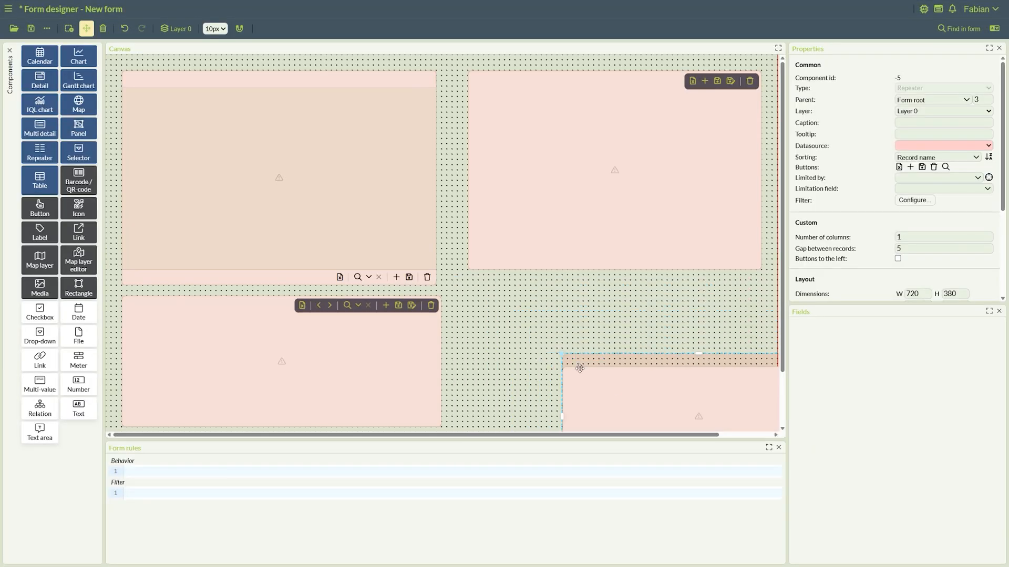
- Delete the Repeater, Multi detail and Detail components from the canvas, keeping only the table
click(536, 326)
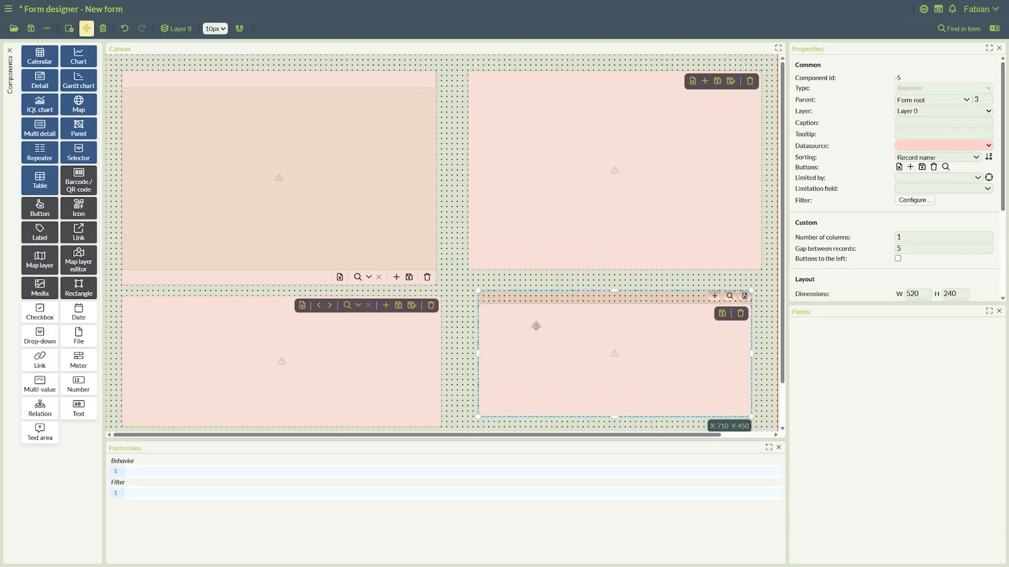
key(Delete)
click(421, 344)
key(Delete)
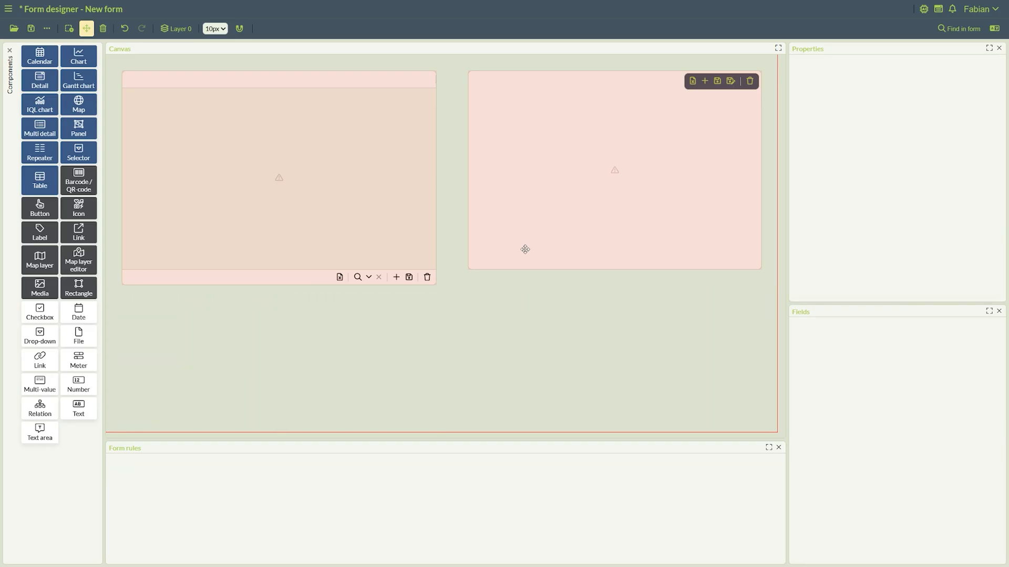
click(520, 247)
key(Delete)
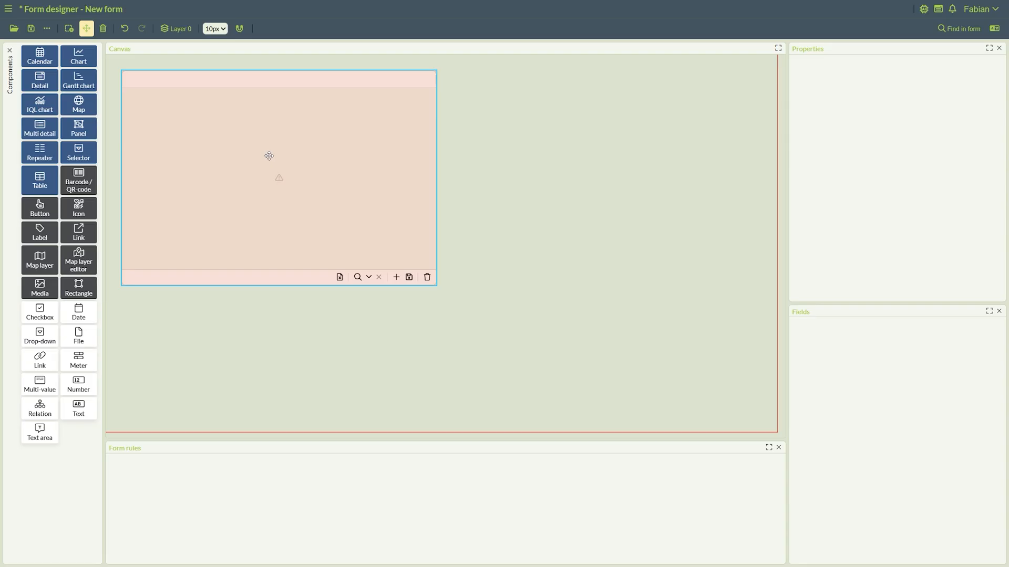
- Set the table's datasource to User
click(315, 153)
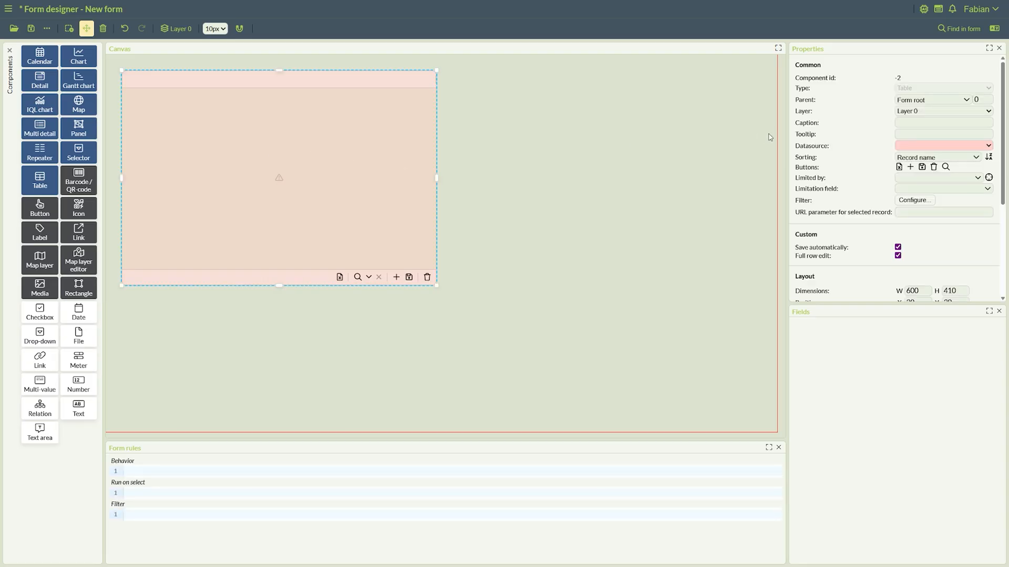
click(914, 147)
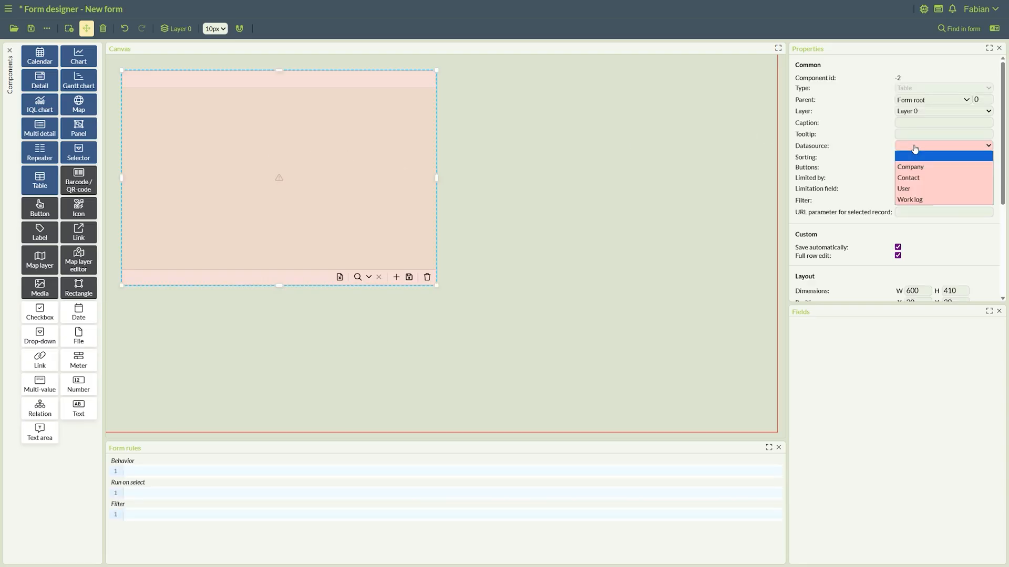
click(919, 188)
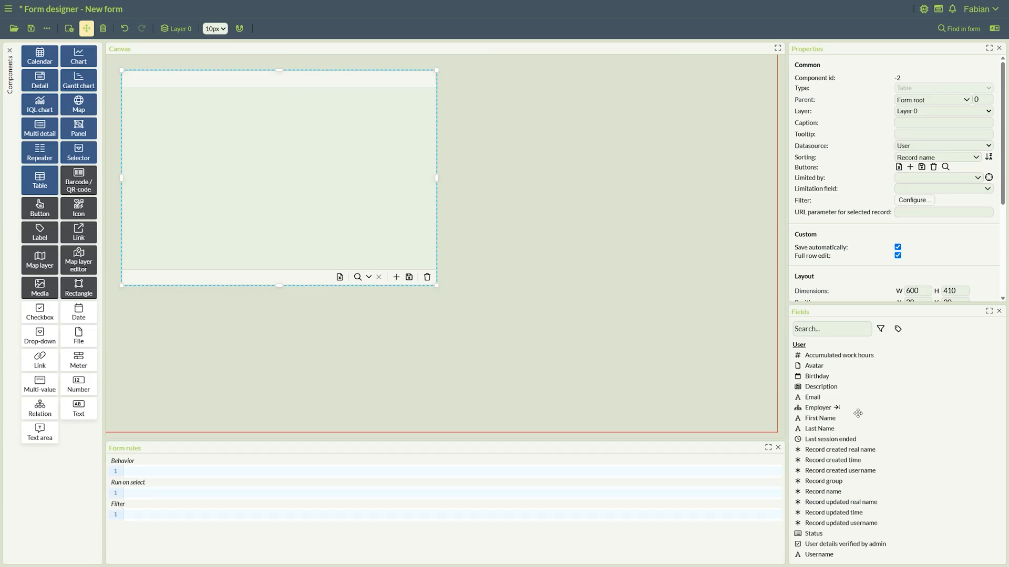
- Try adding all User fields from Accumulated work hours to Username as table columns, look through them, and undo the addition
click(824, 357)
shift+click(818, 555)
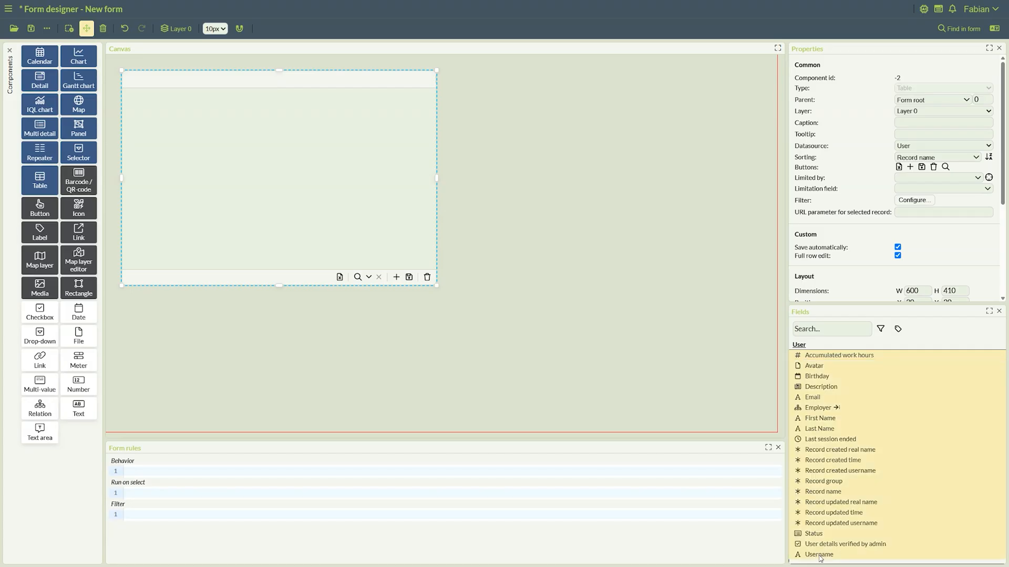
click(317, 200)
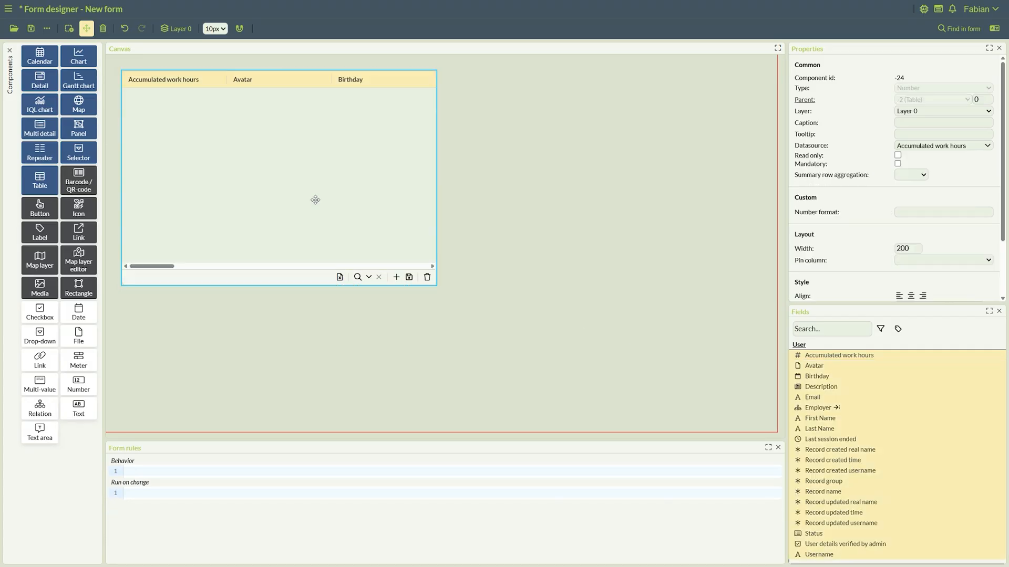
click(160, 267)
drag(161, 270, 131, 252)
key(ctrl+z)
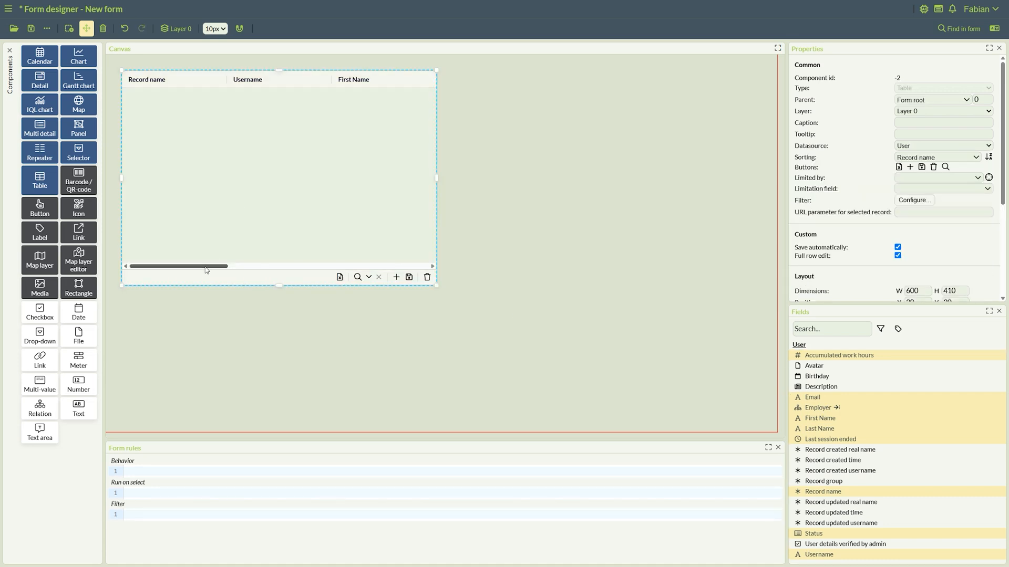
drag(209, 266, 418, 258)
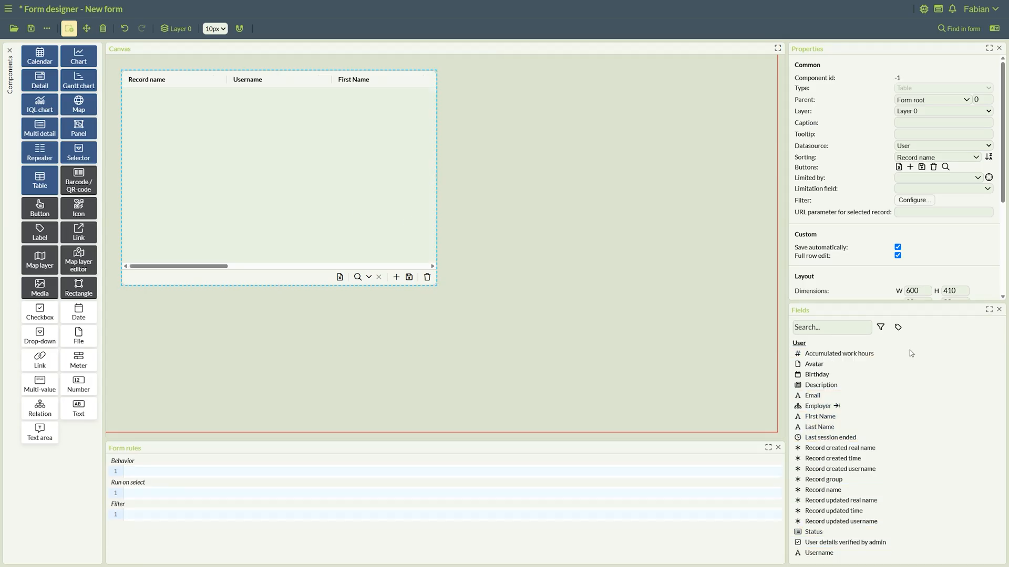
- Add a Detail component beside the table, sized 520 by 400 and positioned at X 720, Y 40
click(909, 350)
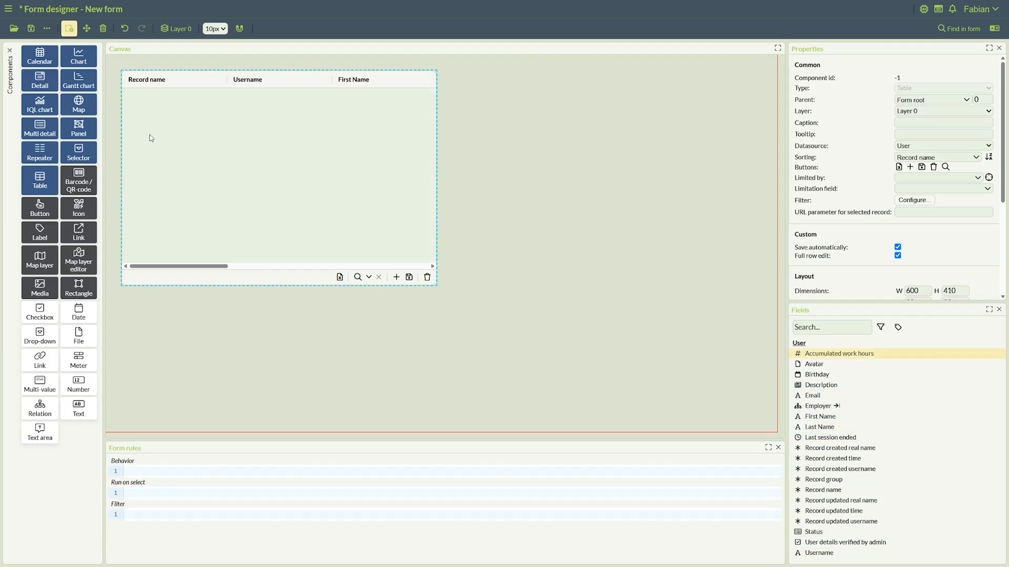
drag(42, 82, 459, 161)
drag(459, 162, 554, 163)
drag(615, 155, 538, 164)
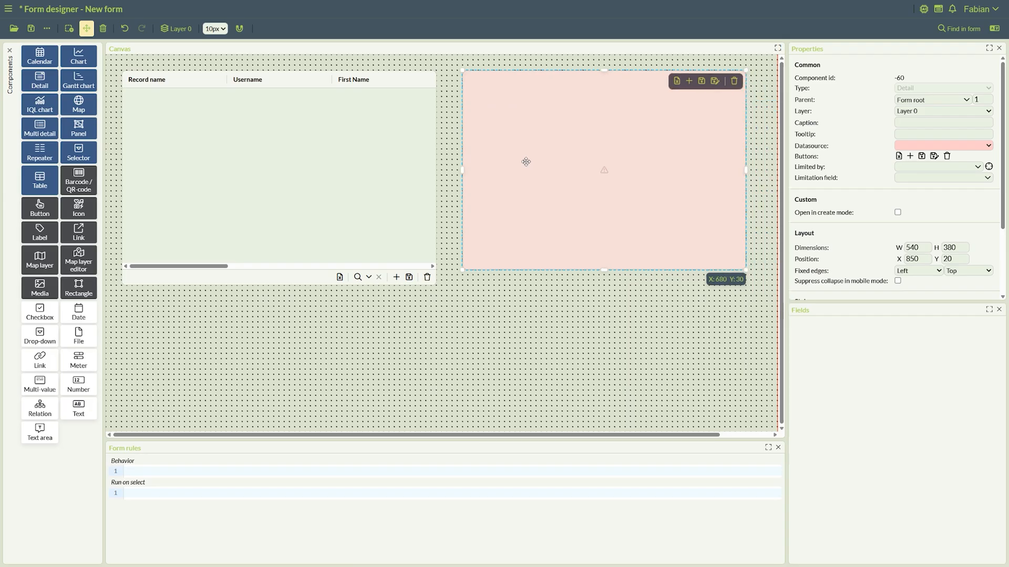
drag(473, 174, 481, 175)
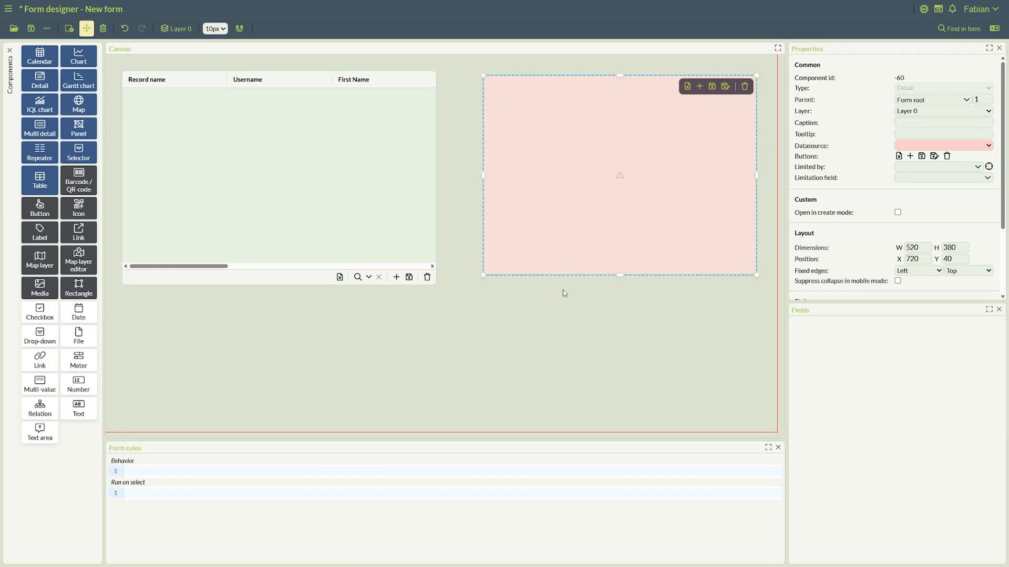
drag(618, 275, 620, 285)
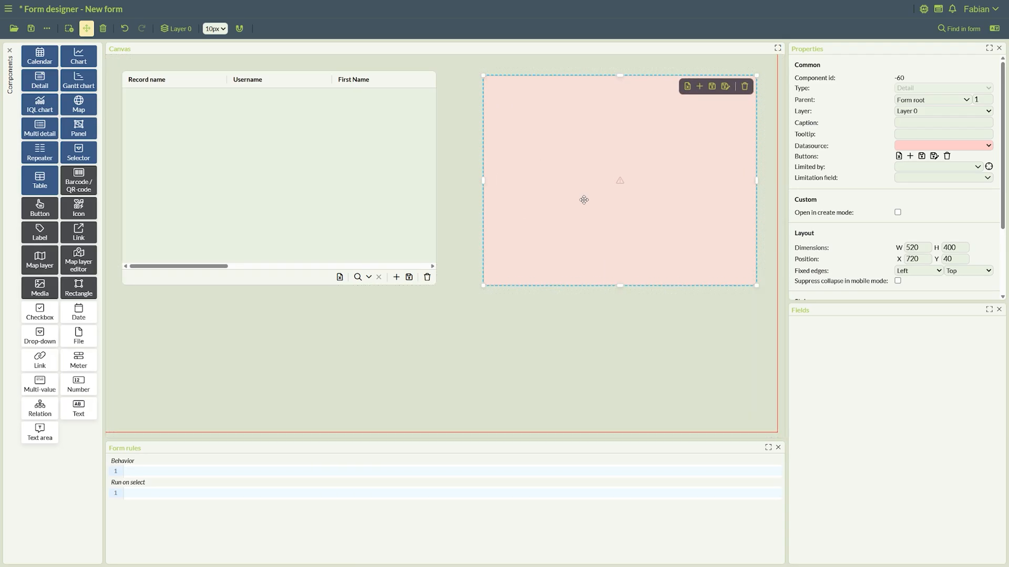
- Set the Detail's datasource to User and limit it by the table's active record
click(918, 147)
click(910, 190)
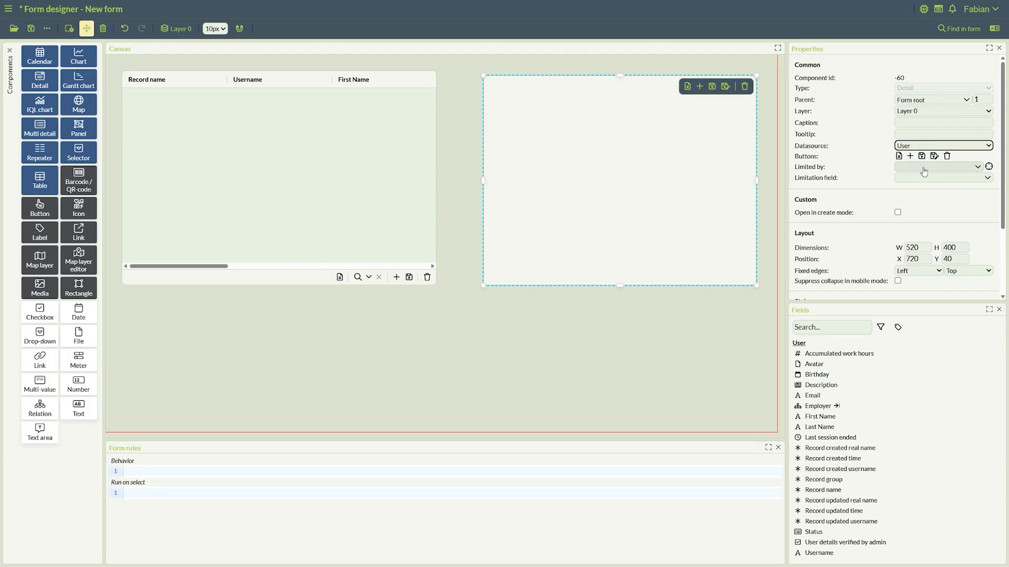
click(989, 167)
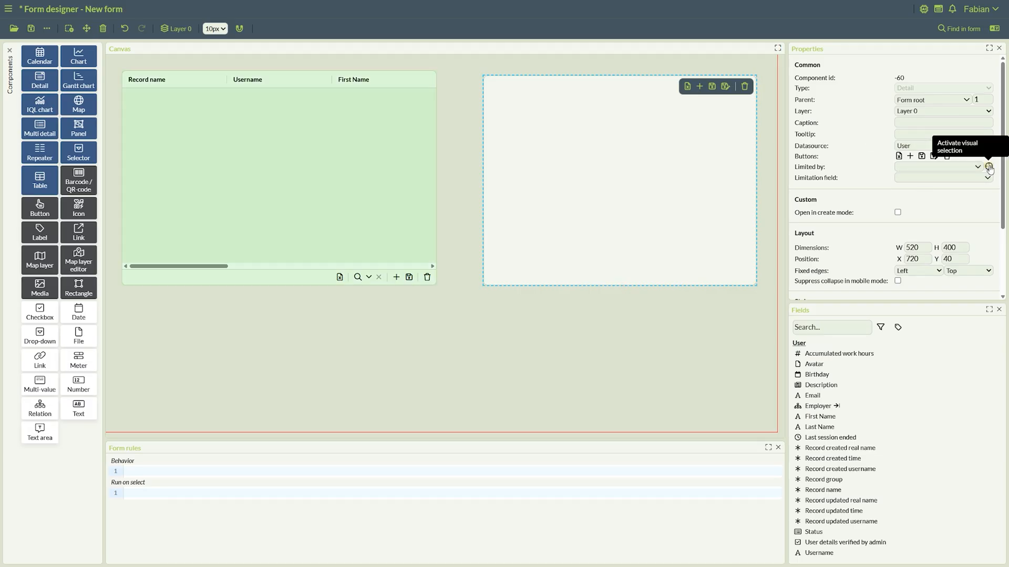
click(288, 161)
click(286, 159)
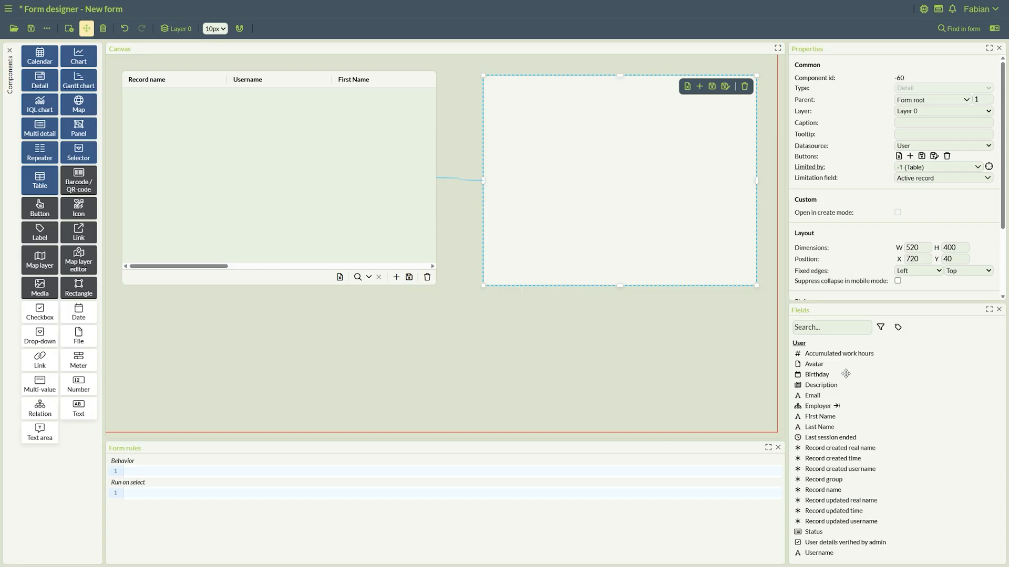
- Place First Name and Last Name text fields without labels in the Detail, stacked near its upper-left corner
click(822, 416)
click(818, 427)
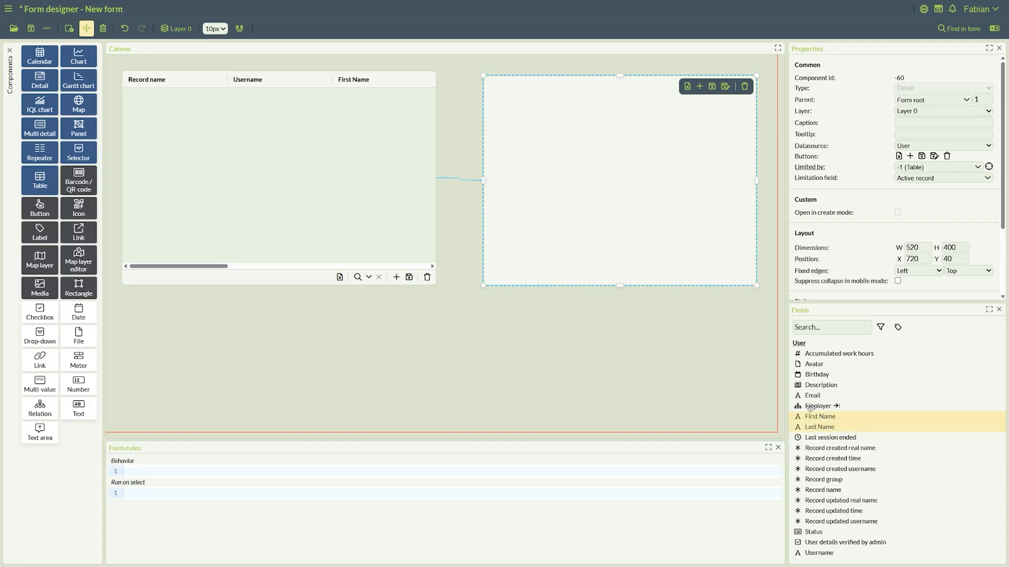
drag(810, 409, 515, 97)
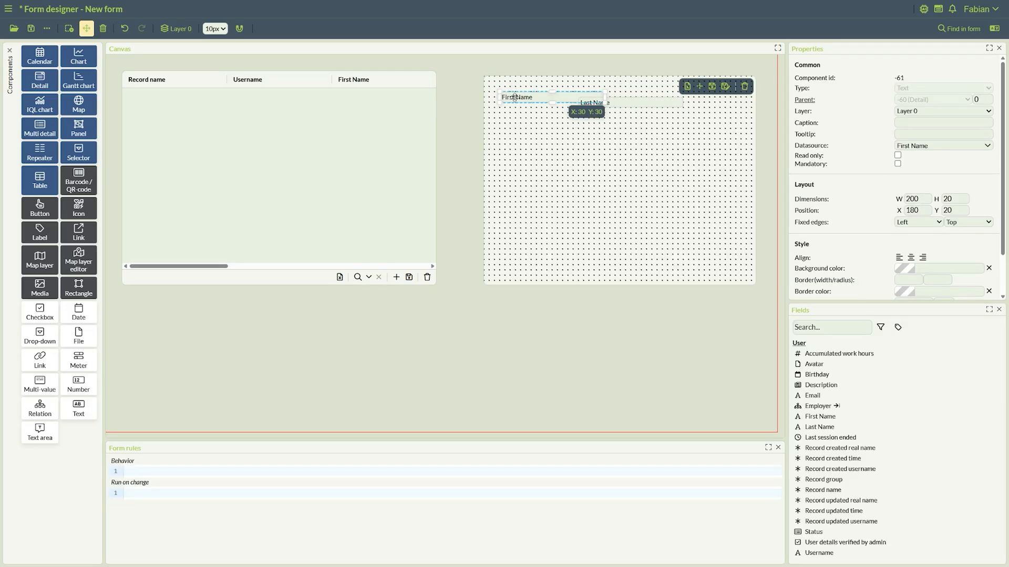
drag(620, 103, 551, 104)
- Add Email and Username text fields below the name fields, each with its label directly above
drag(812, 395, 594, 129)
drag(819, 553, 594, 150)
drag(514, 150, 515, 155)
drag(611, 149, 528, 165)
drag(584, 125, 532, 125)
drag(514, 128, 514, 123)
drag(597, 127, 514, 150)
drag(527, 164, 527, 160)
- Add the Birthday date field below Username, with its label narrowed to 60 px and the field directly beside it
drag(816, 375, 533, 178)
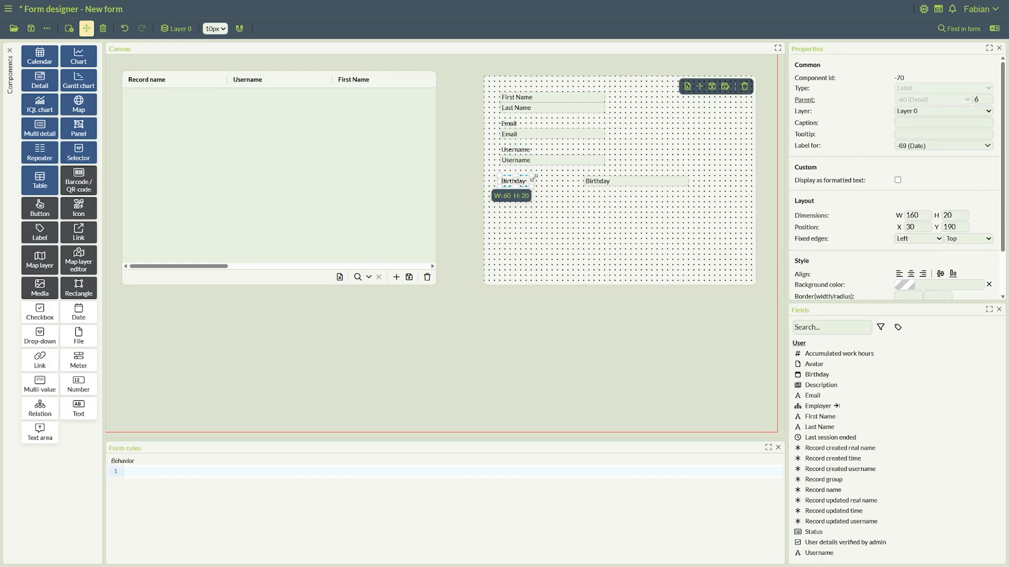
drag(609, 181, 556, 181)
drag(637, 184, 605, 184)
- Add the Status drop-down below Birthday, delete its label and enlarge it to 450 by 40
drag(814, 532, 523, 202)
click(619, 201)
click(565, 201)
key(Delete)
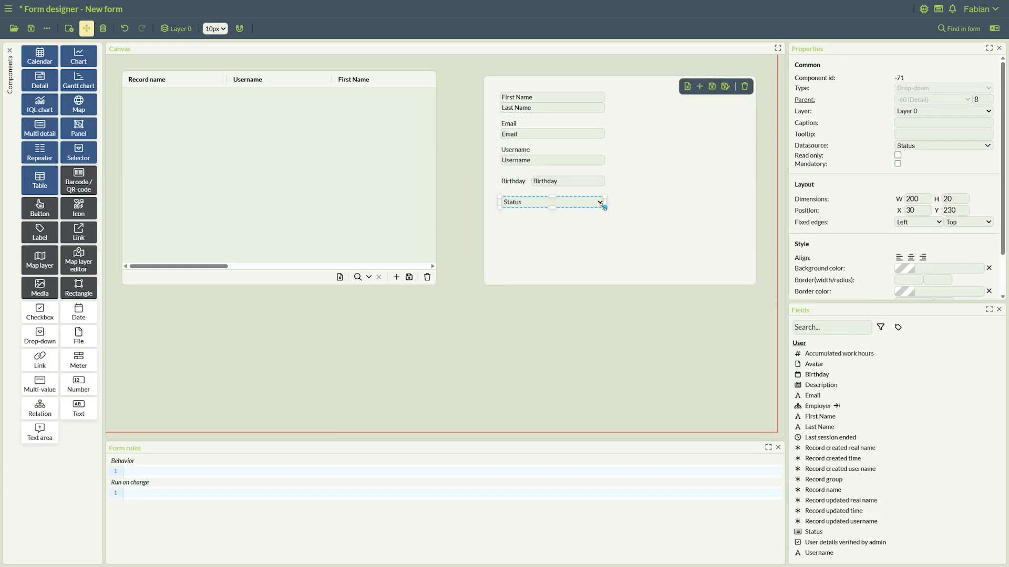
drag(604, 207, 735, 218)
- Add the Description text area below Status at the same width with its label above, and tighten the vertical spacing
drag(816, 385, 532, 241)
drag(604, 244, 735, 255)
drag(594, 212, 595, 208)
drag(520, 228, 520, 223)
drag(551, 244, 552, 239)
click(563, 268)
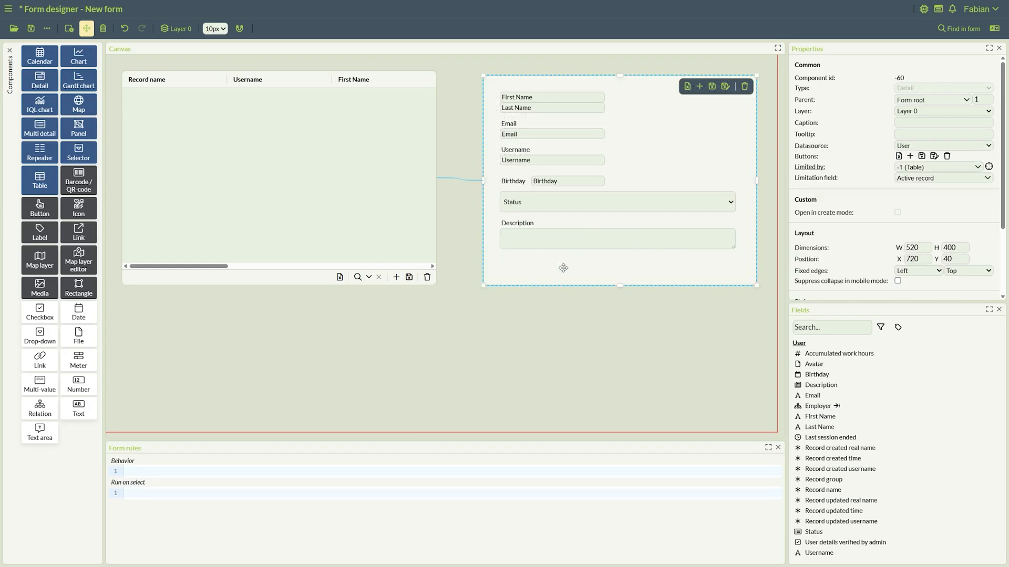
click(589, 241)
drag(619, 249, 619, 254)
- Add the Employer drop-down below Description with its label above, and fit the Description area's height to make room
drag(817, 406, 541, 270)
click(552, 243)
drag(618, 254, 618, 250)
click(543, 124)
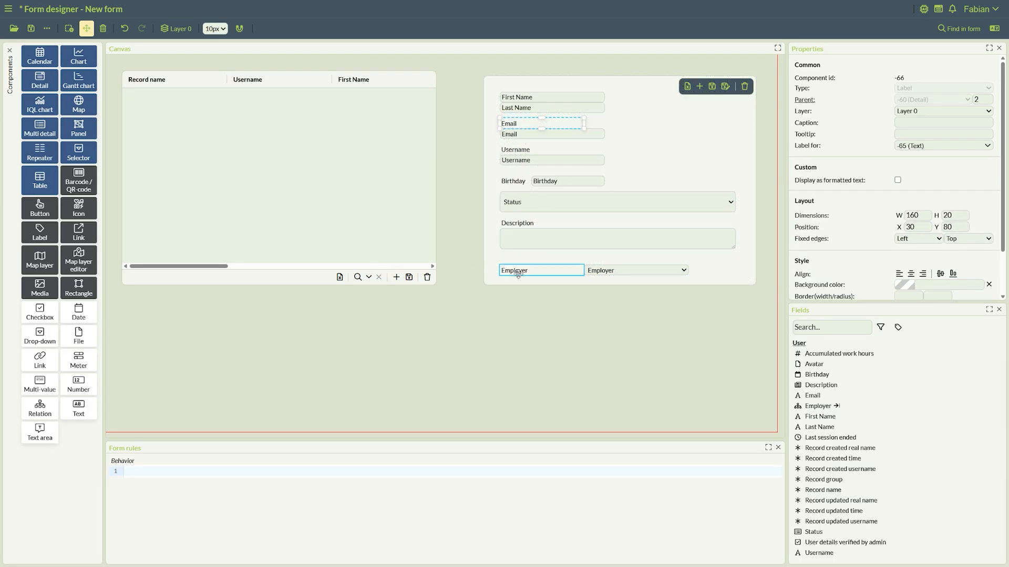
drag(518, 272, 537, 268)
drag(608, 272, 524, 273)
click(630, 274)
- Add the Accumulated work hours field beside Employer, 80 px wide, with its label right-aligned next to it
drag(839, 354, 746, 270)
drag(757, 271, 694, 270)
click(680, 274)
click(719, 271)
click(660, 271)
click(922, 273)
- Center the text of the Status drop-down
click(630, 203)
click(910, 259)
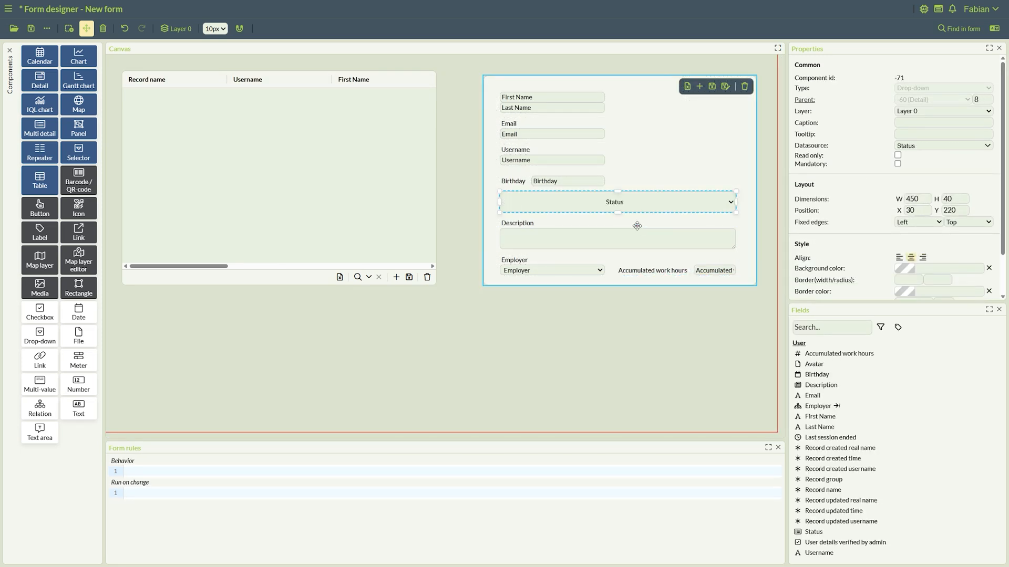
click(761, 232)
click(523, 182)
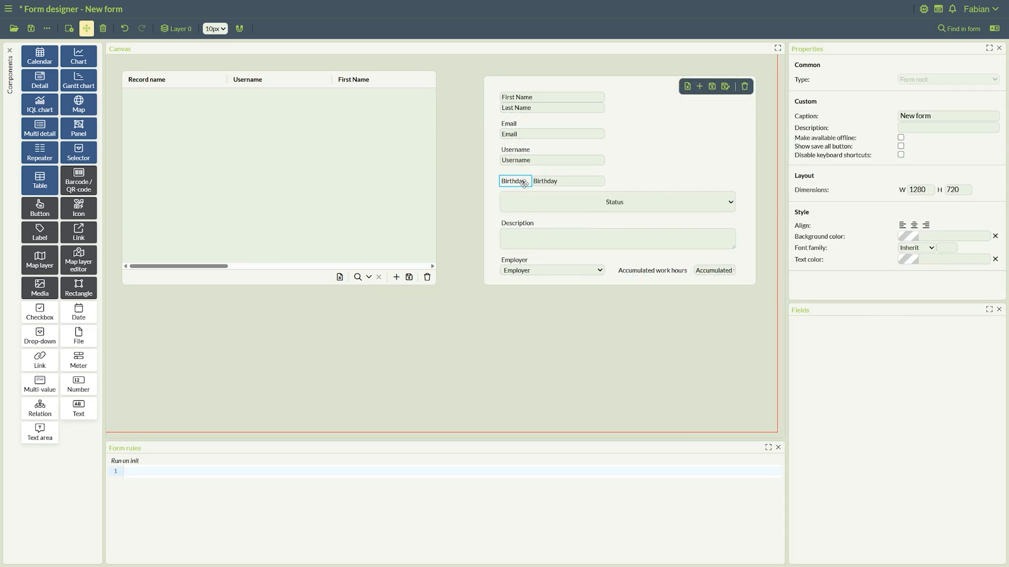
- Set the snap grid to 5px and even out the spacing of the Last Name, Username and Birthday fields
click(223, 30)
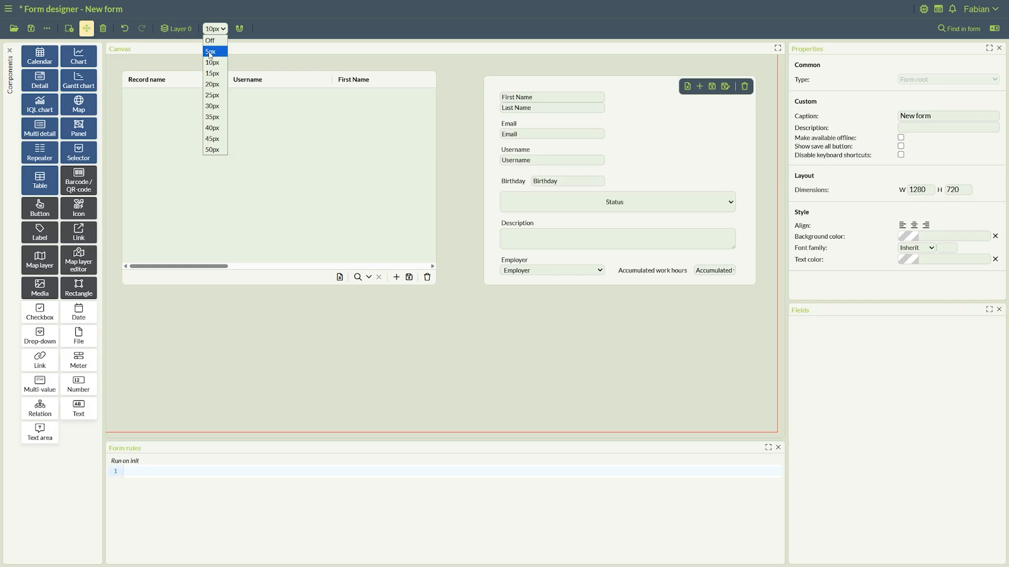
click(210, 49)
click(561, 109)
drag(562, 111, 562, 113)
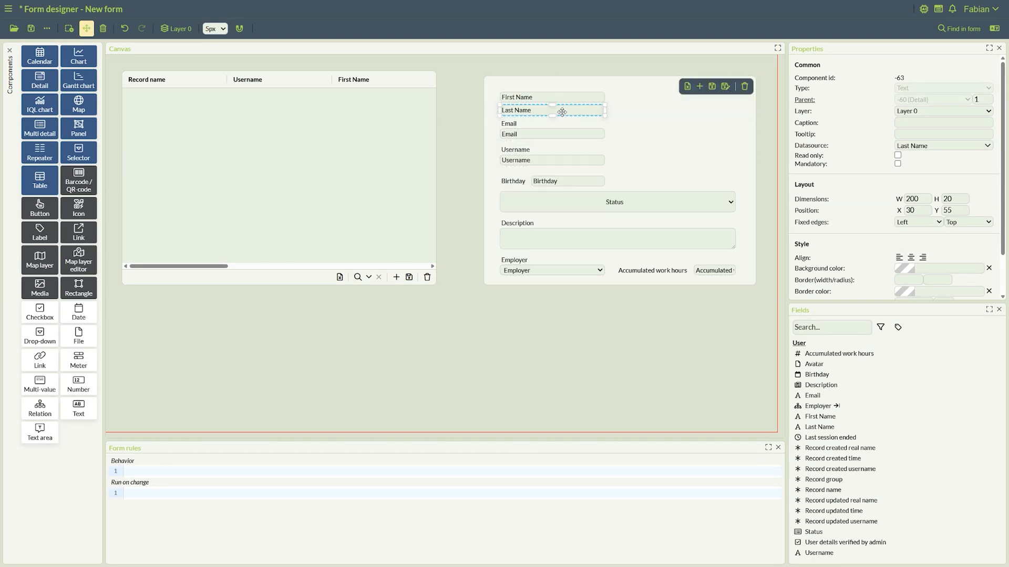
drag(561, 149, 561, 147)
drag(558, 160, 558, 157)
drag(519, 182, 541, 172)
- Move the Status, Description, Employer and Accumulated work hours elements up to close the gaps
drag(542, 199, 543, 194)
drag(536, 224, 536, 218)
drag(536, 240, 523, 254)
click(552, 270)
ctrl+click(635, 273)
ctrl+click(709, 271)
drag(710, 271, 709, 266)
- Set the Description text area's height to 45 and return the snap grid to 10px
click(620, 237)
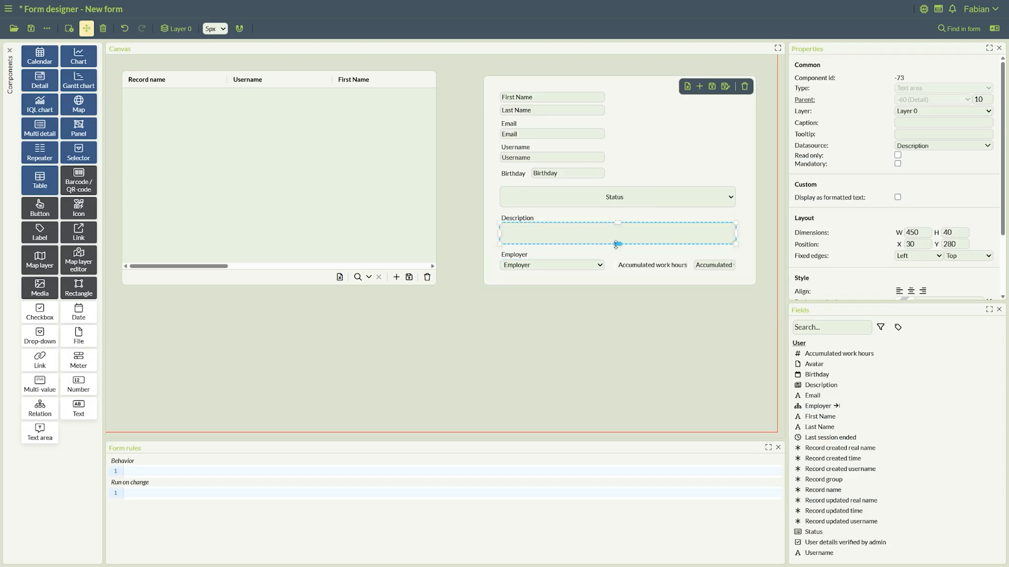
drag(617, 244, 617, 247)
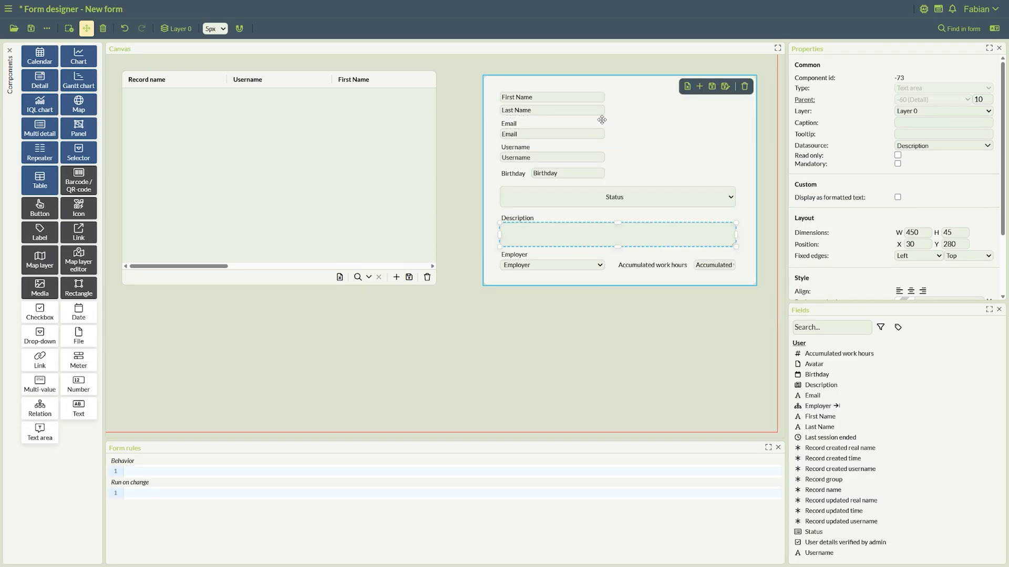
click(215, 29)
click(216, 62)
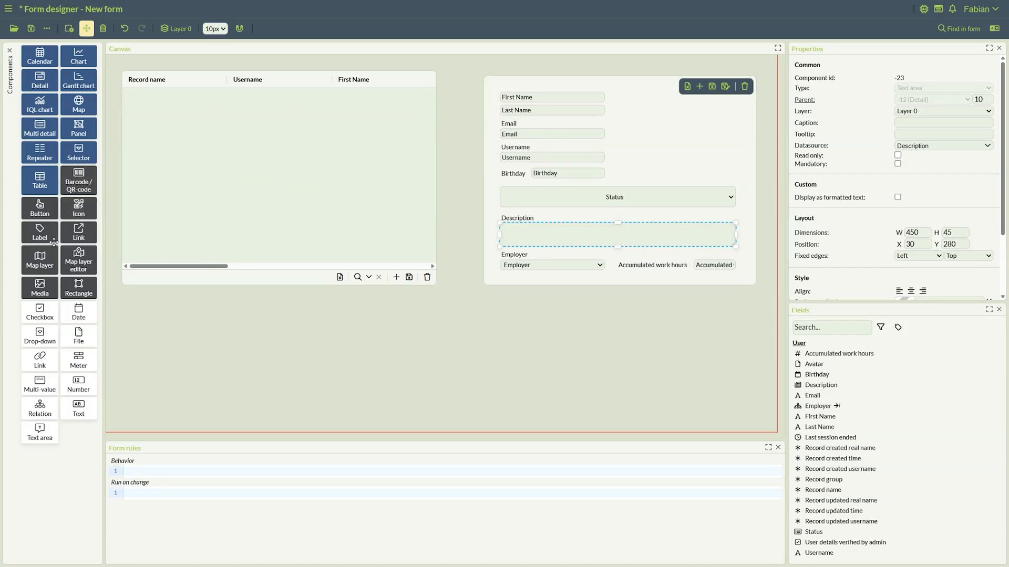
- Add a 170 by 170 Media component beside the name fields and set its file field to Avatar
drag(39, 288, 665, 177)
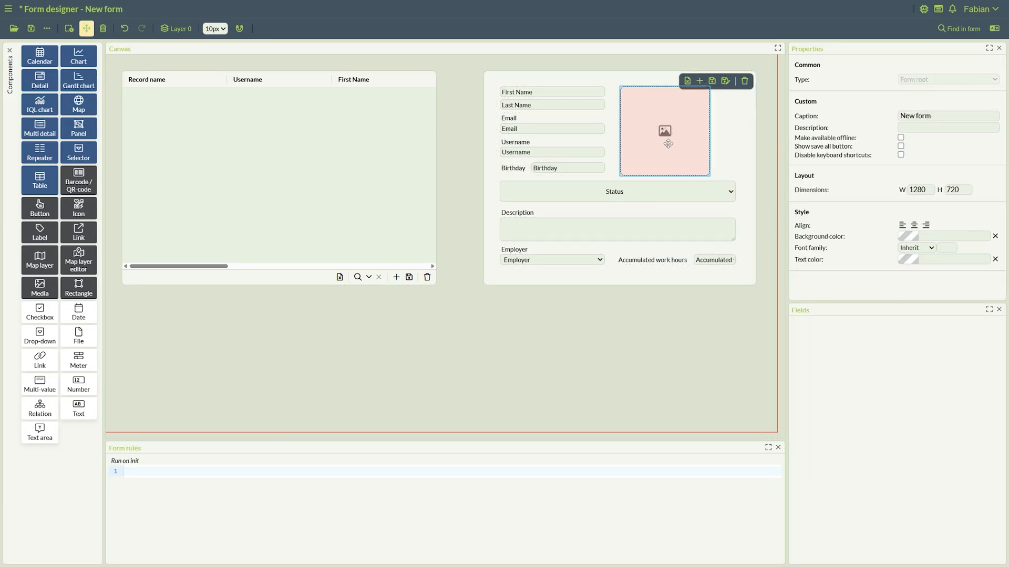
click(667, 149)
click(943, 205)
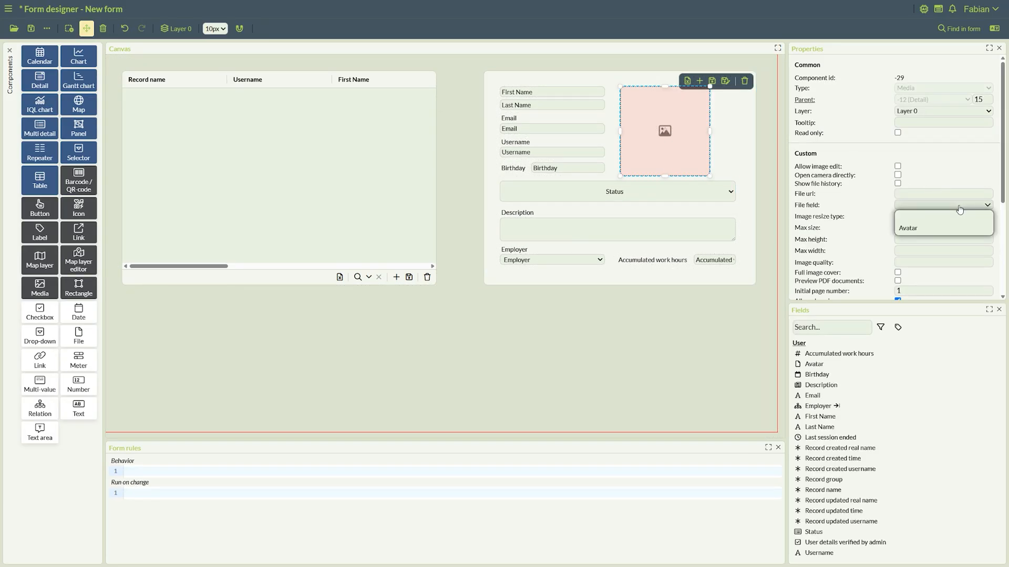
click(913, 229)
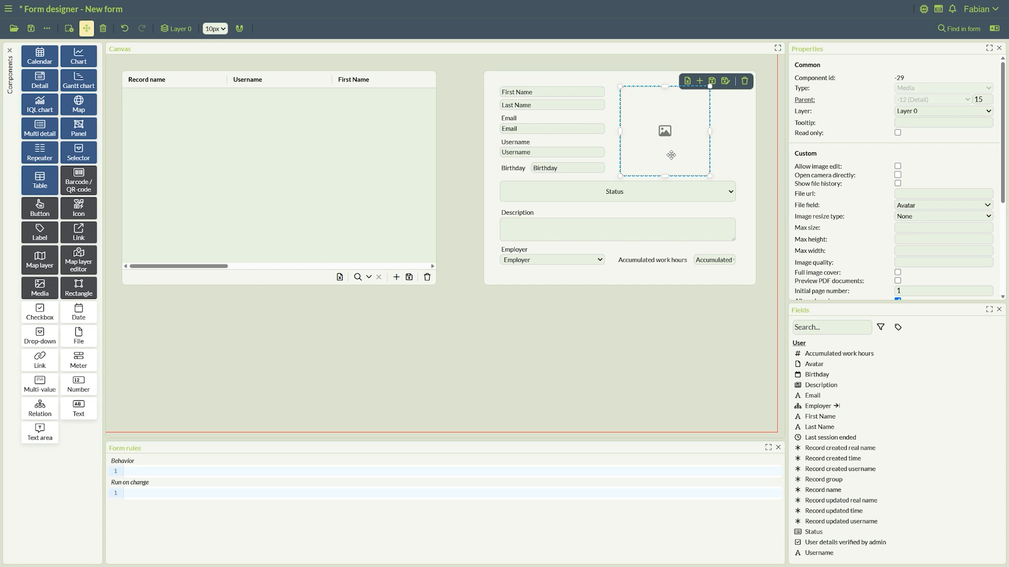
- Enable full image cover for the Avatar media and give it a border width of 6 and radius of 85
drag(1004, 138, 1002, 162)
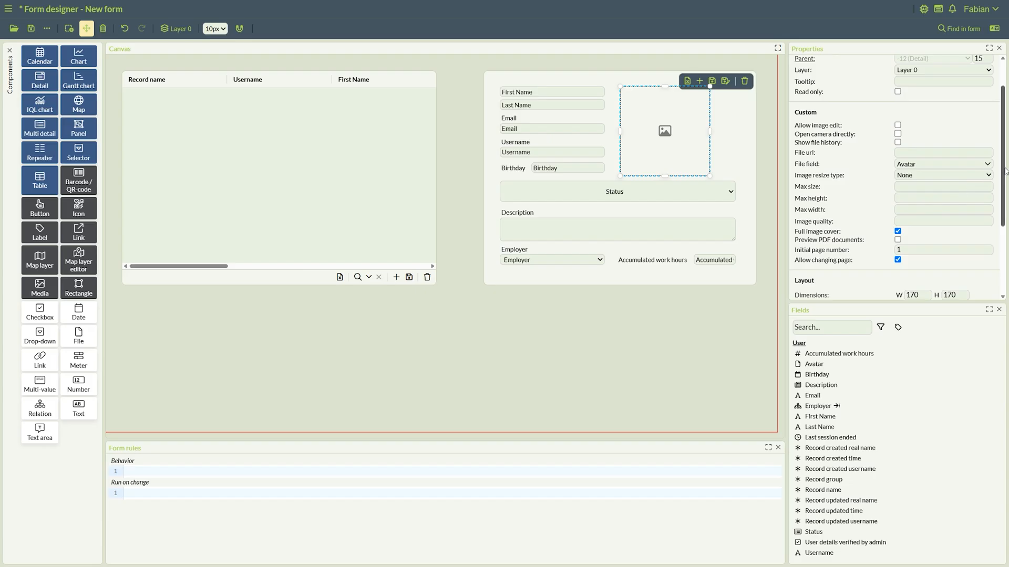
drag(1005, 172, 1006, 224)
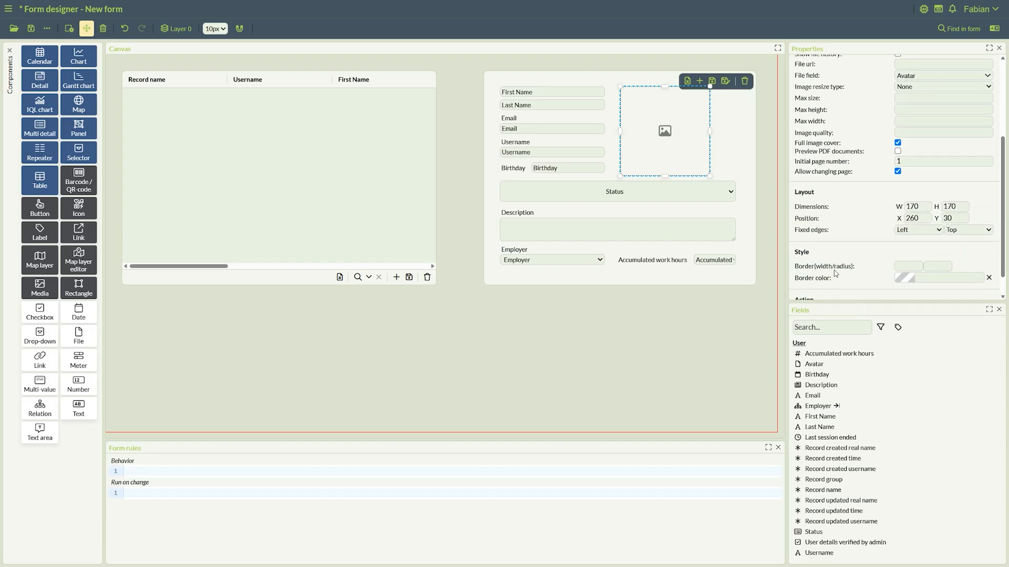
click(917, 264)
click(918, 264)
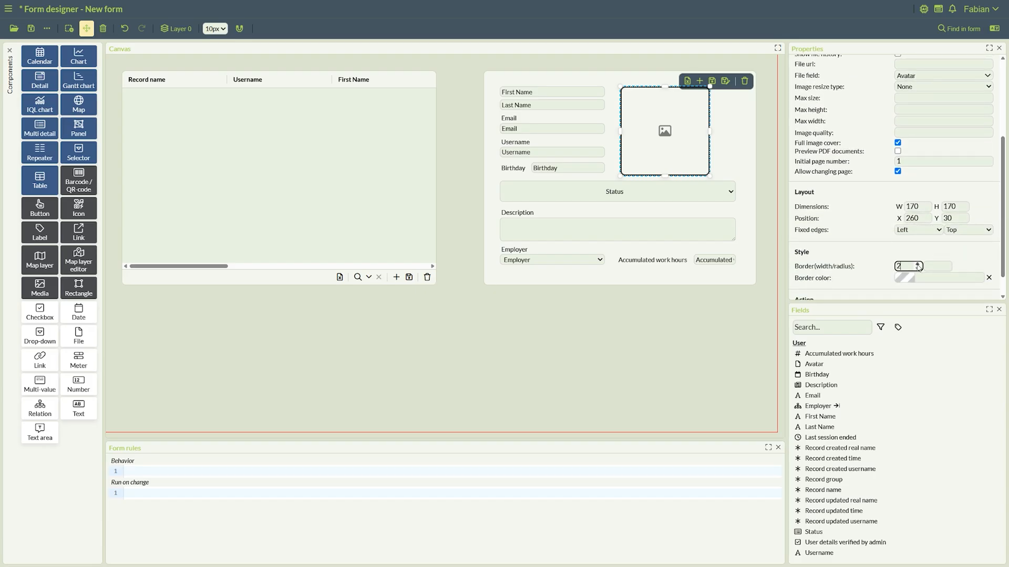
click(917, 265)
click(918, 265)
click(917, 265)
click(917, 265)
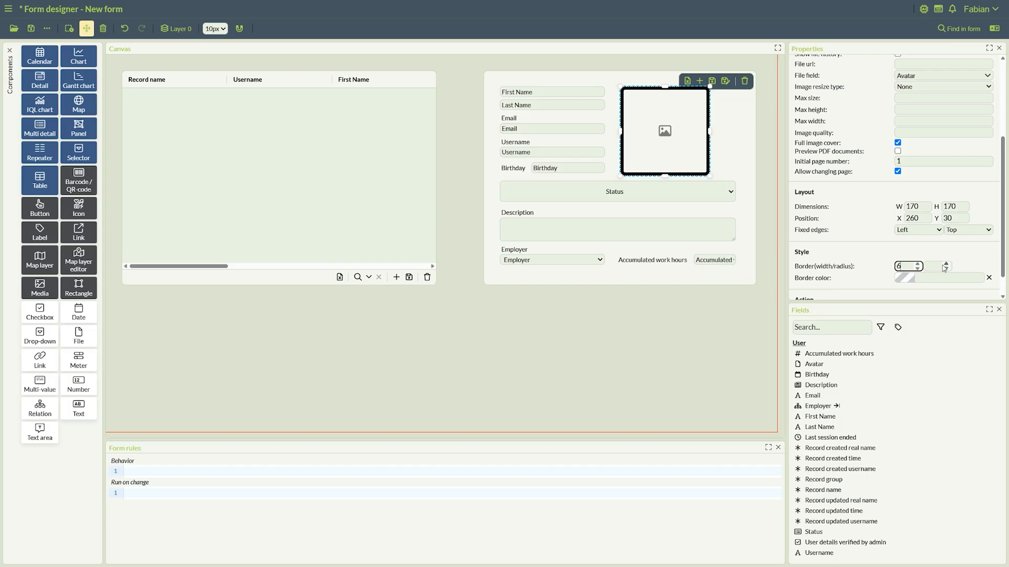
click(938, 266)
text(85)
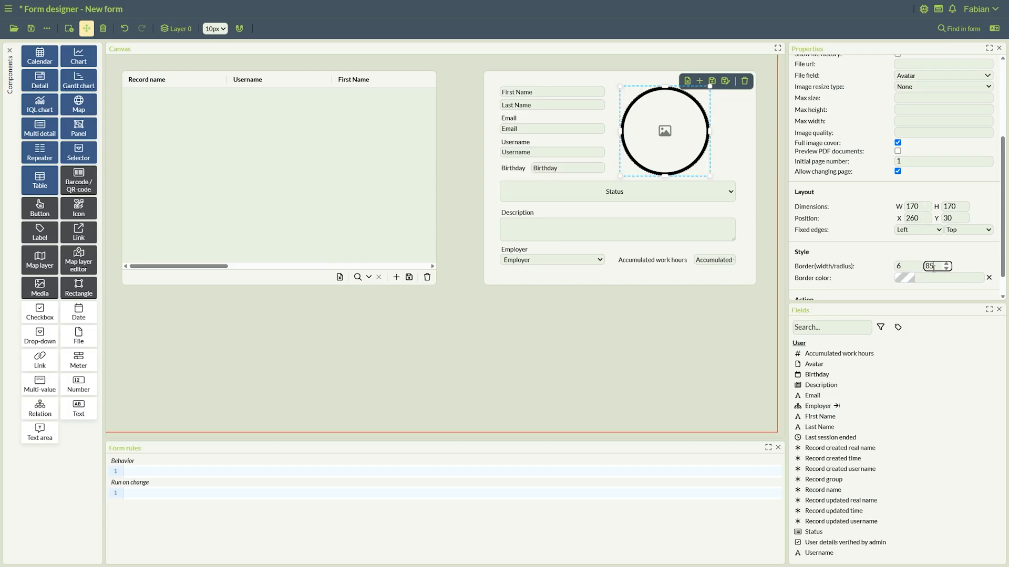
- Set the Avatar media's border color to the custom green AAD658
click(900, 280)
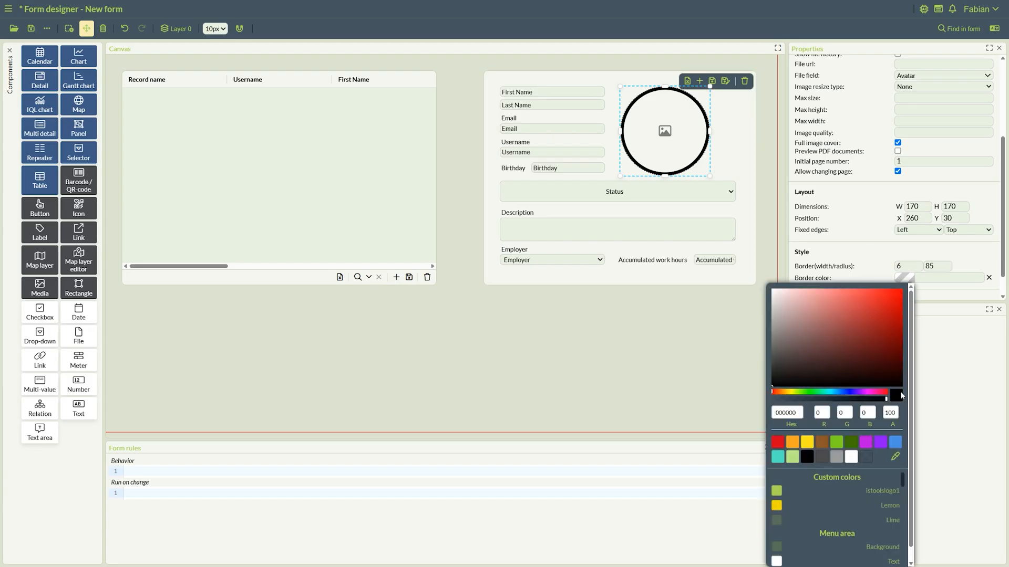
click(790, 494)
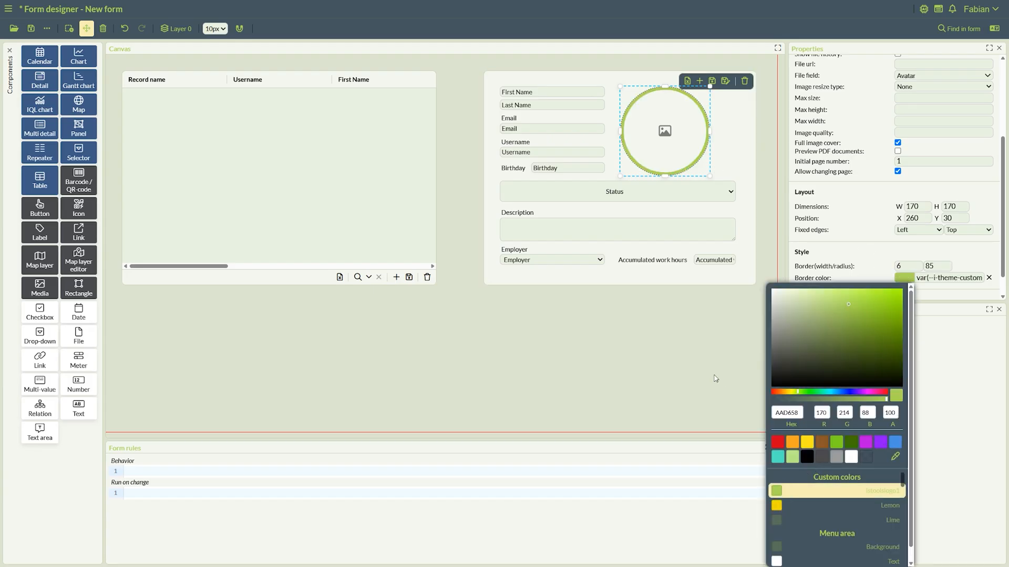
click(701, 377)
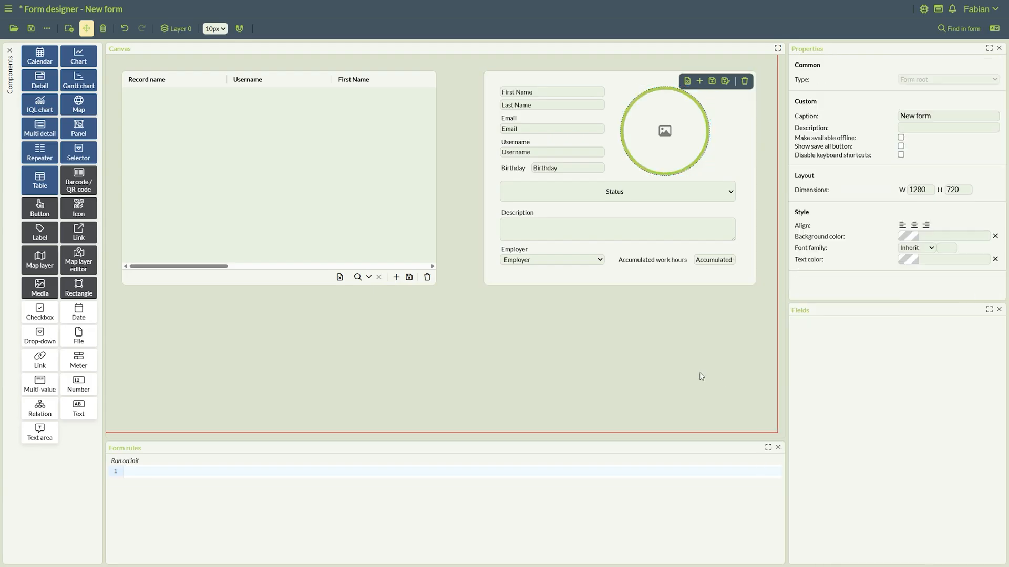
- Make the Username and Accumulated work hours fields read only
click(560, 152)
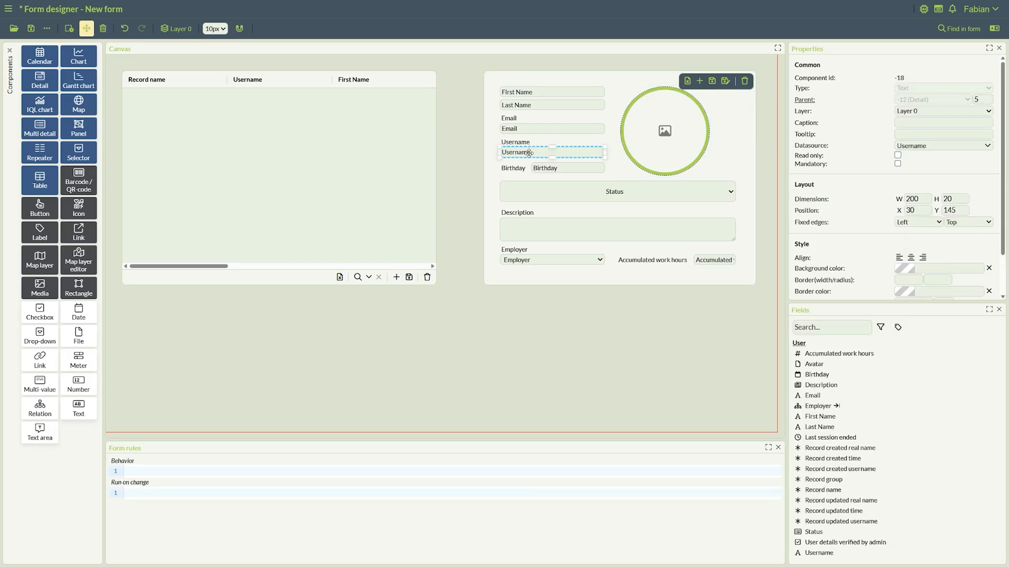
click(897, 156)
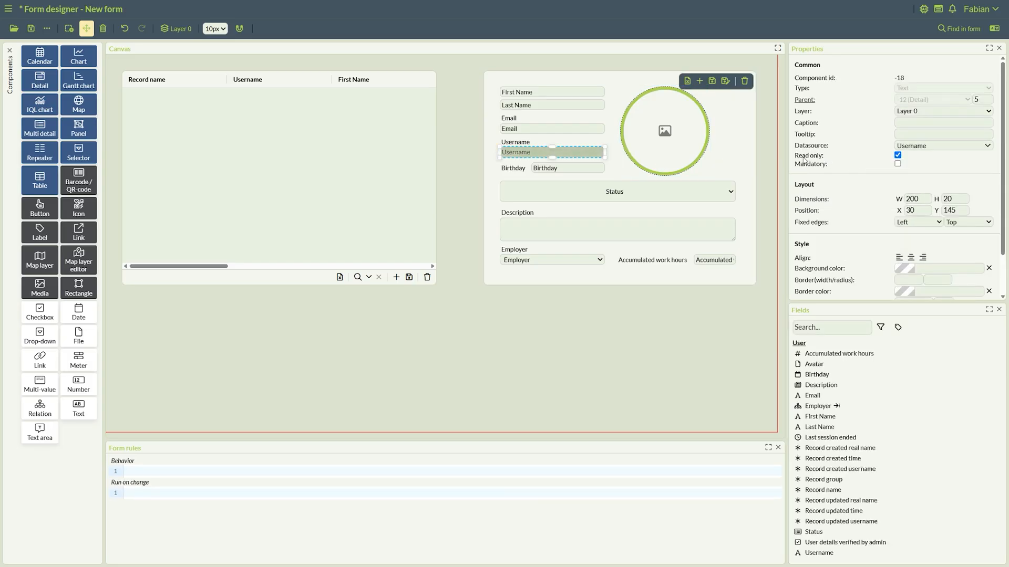
click(707, 261)
click(898, 156)
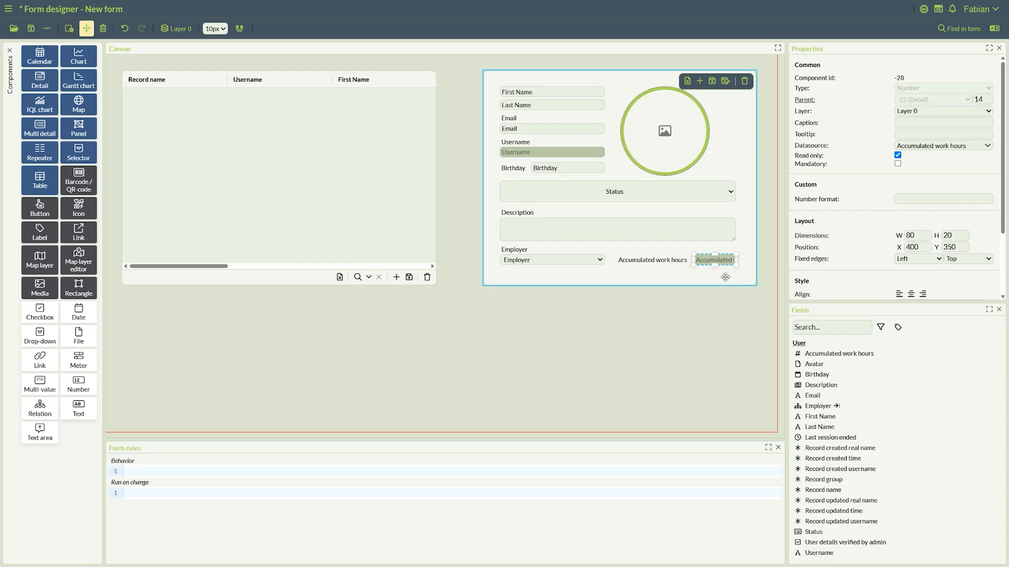
click(660, 362)
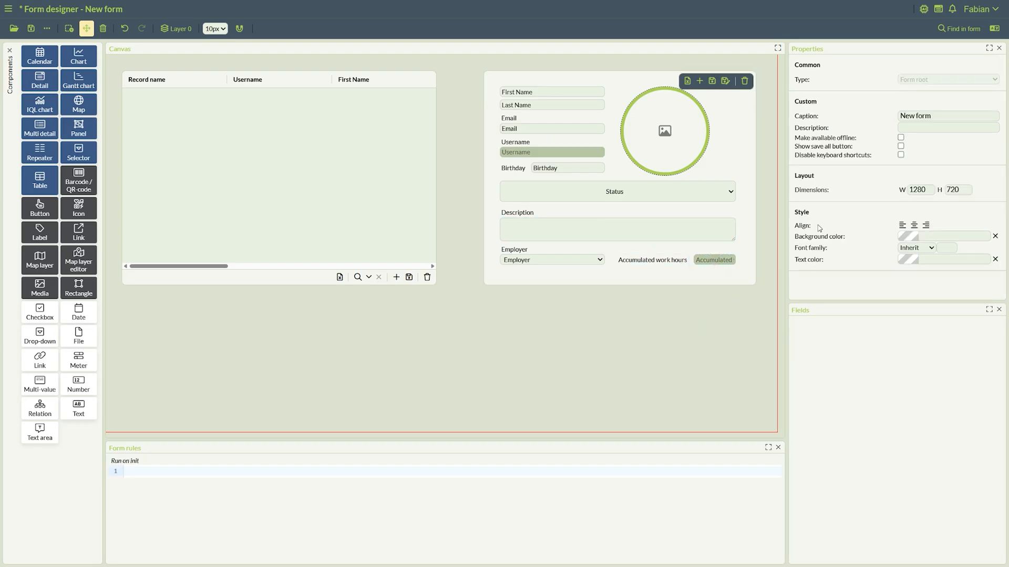
- Set the form's caption to Employee Records and save the form
drag(939, 115, 846, 119)
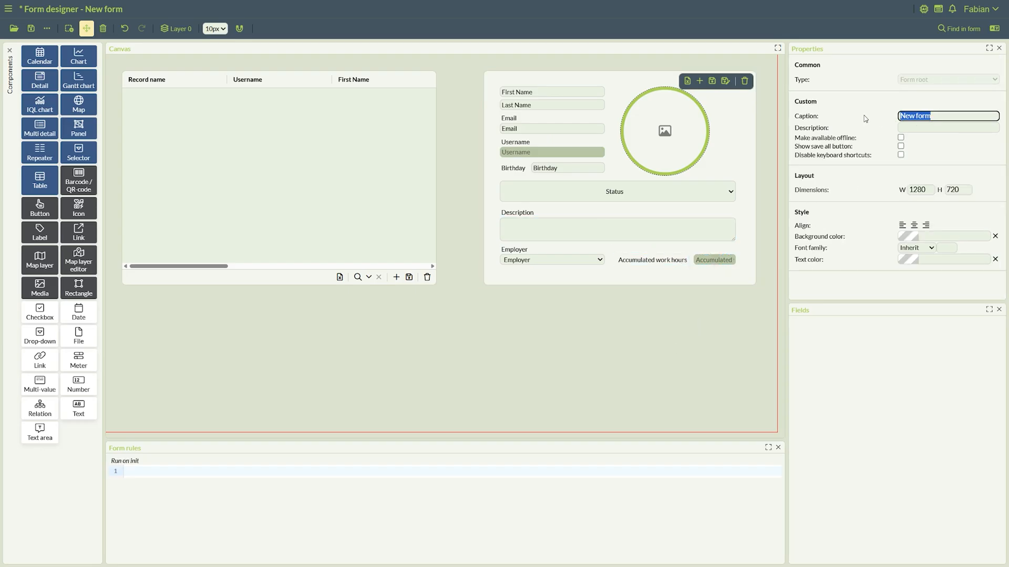
text(Employee Records)
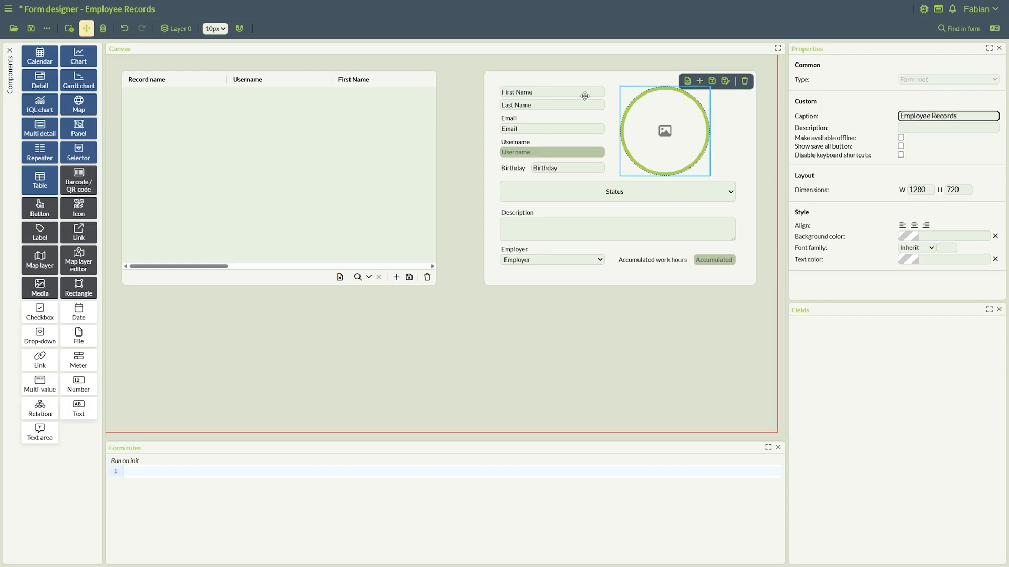
click(30, 30)
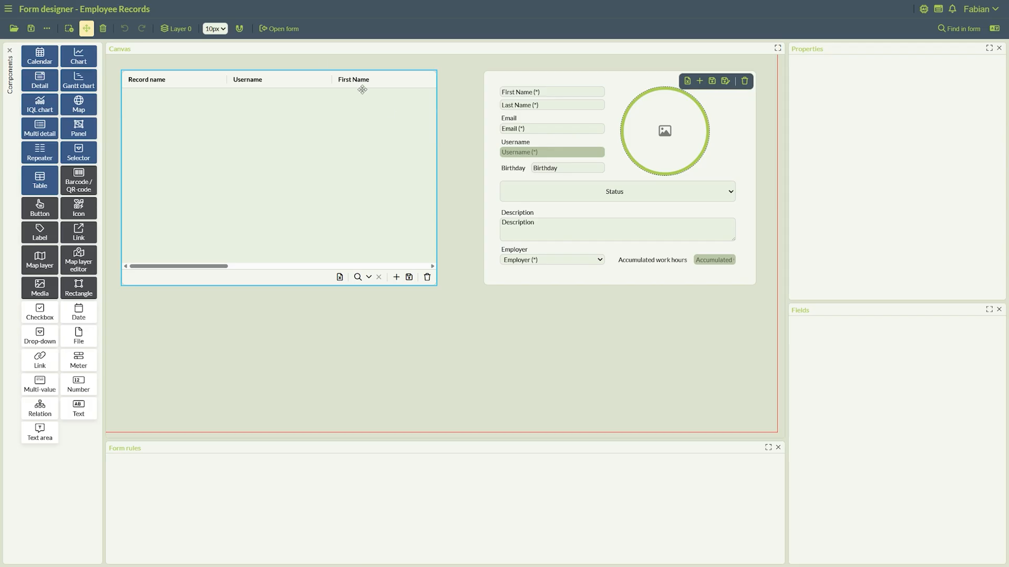
- Open the Employee Records form with the side navigation collapsed and view record 2's details and avatar
click(280, 28)
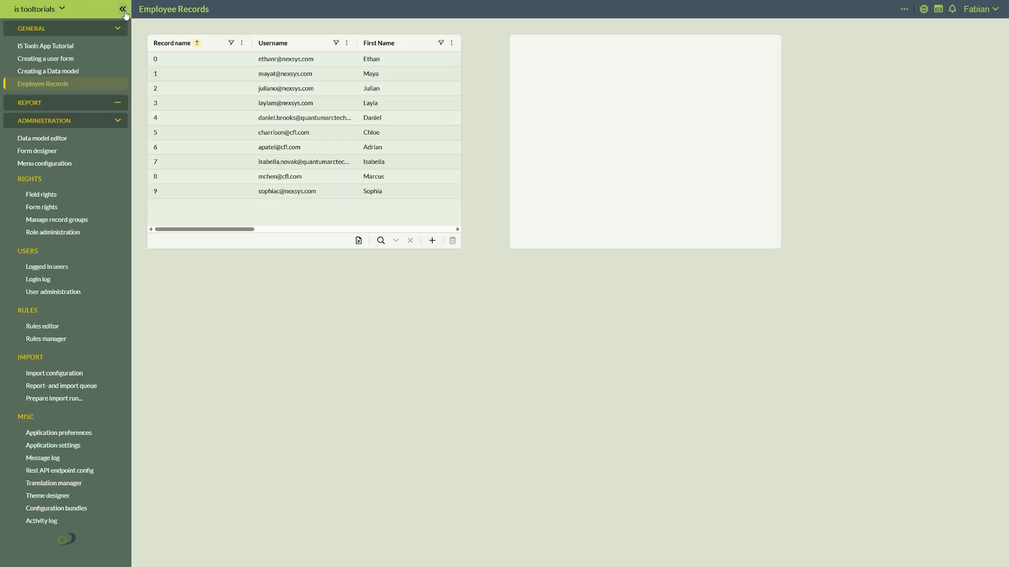
click(123, 11)
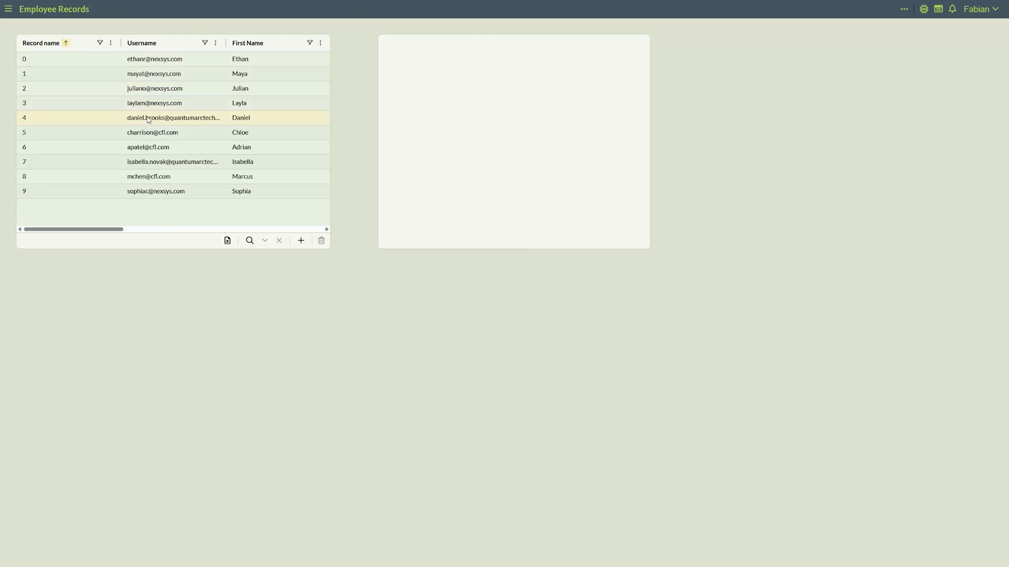
mouse_move(428, 43)
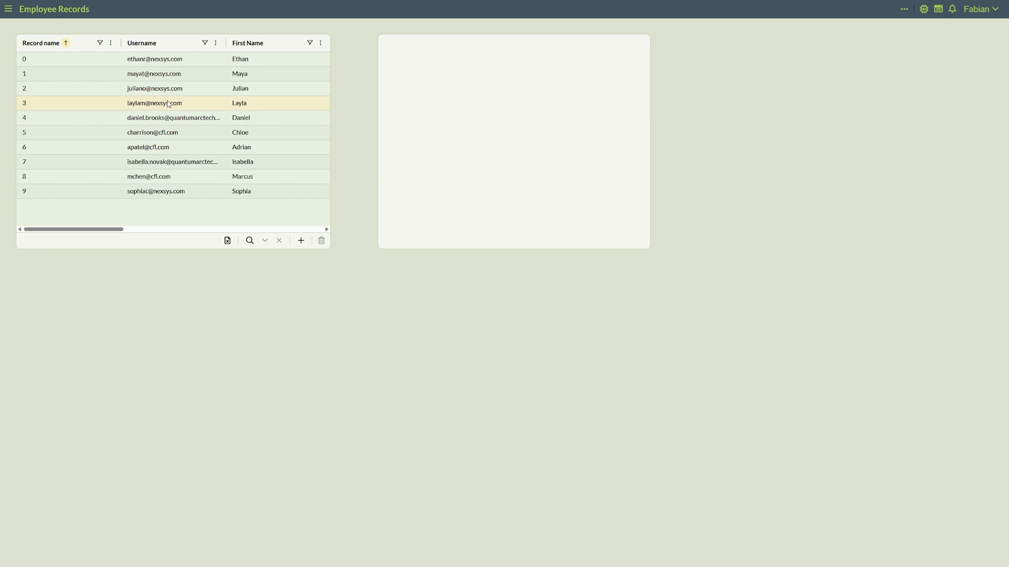
click(154, 90)
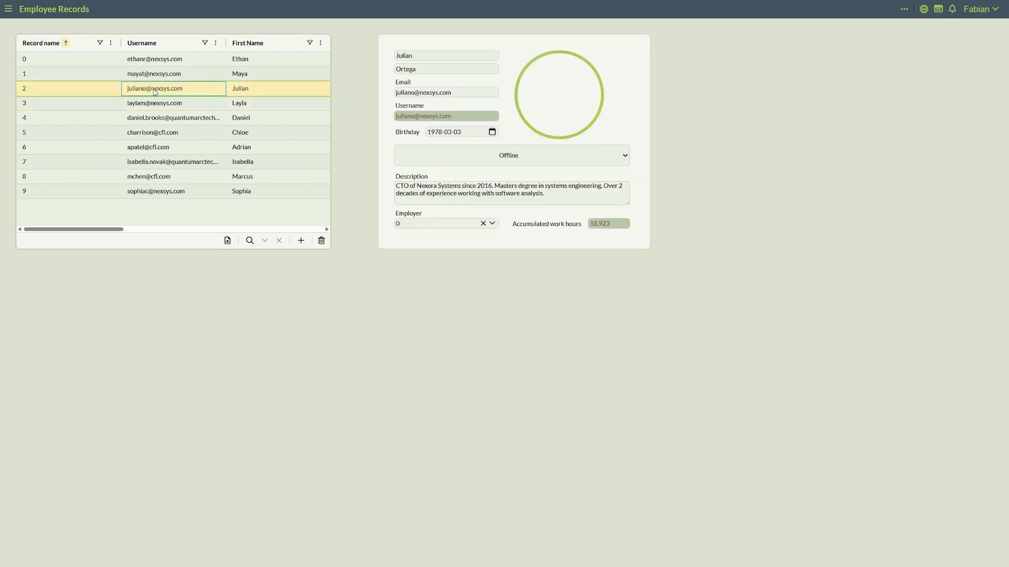
mouse_move(576, 127)
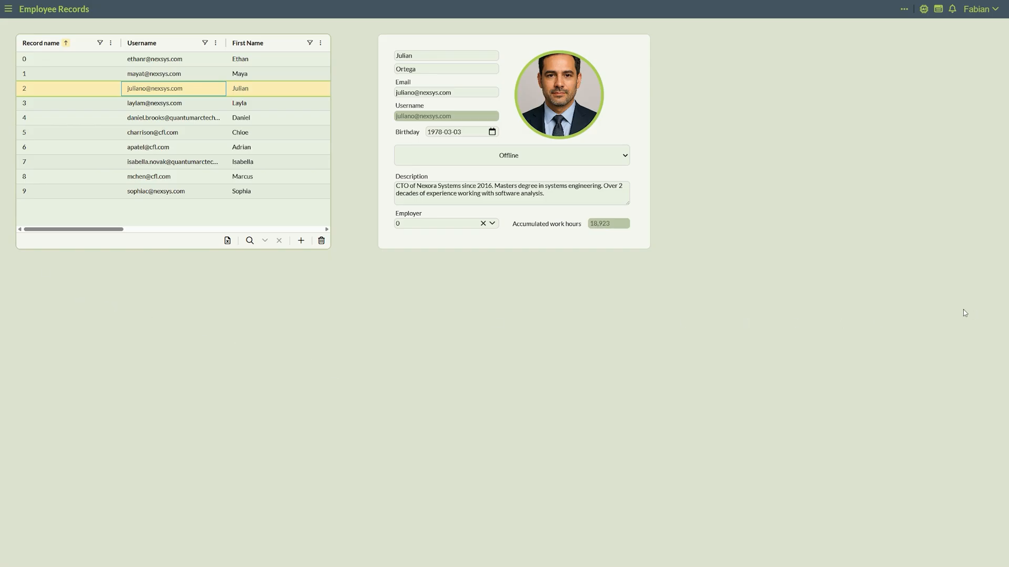
- Return to the form designer and set the User table's horizontal and vertical fixed edges to Scale
click(903, 9)
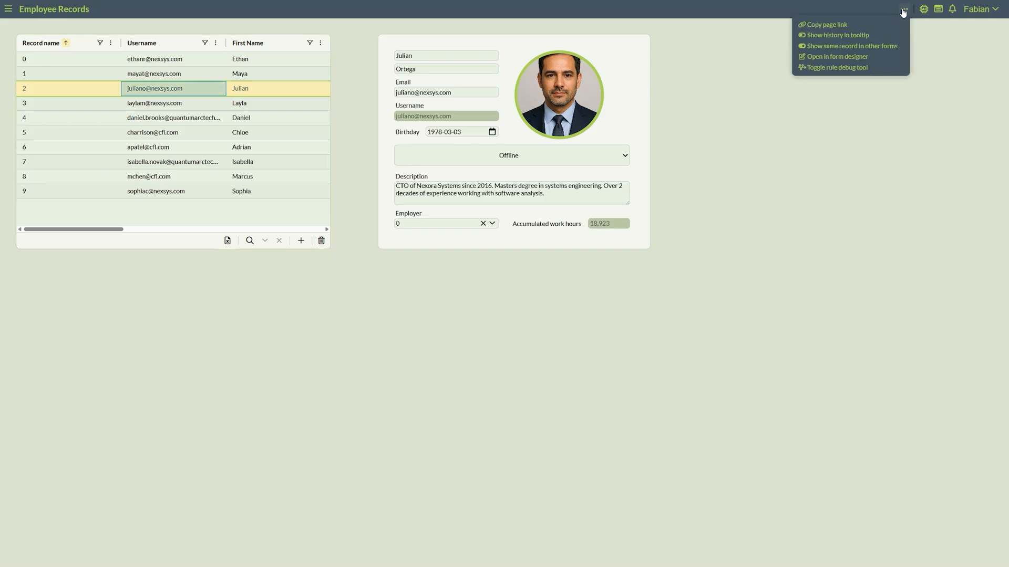
click(834, 57)
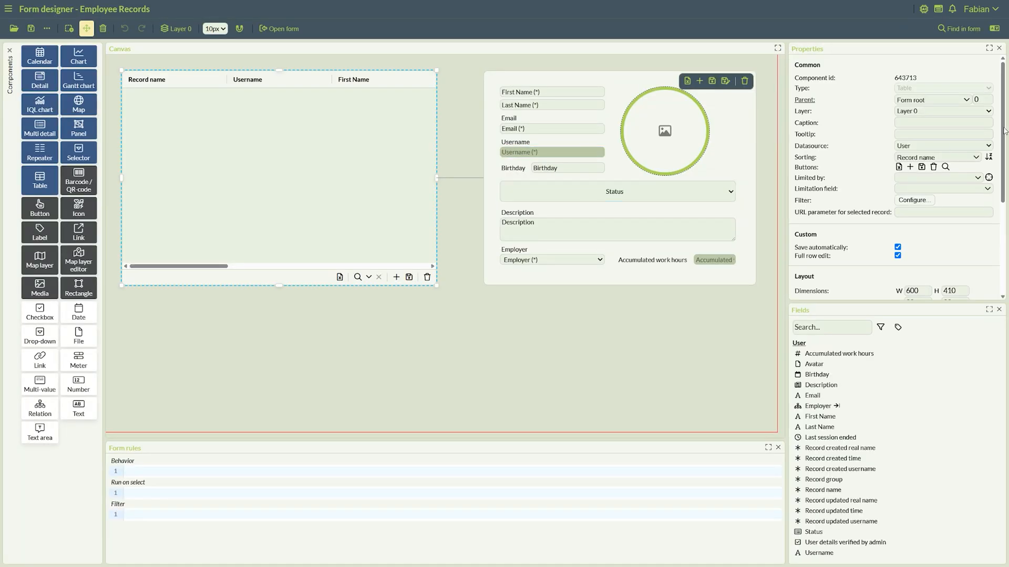
drag(1003, 131, 1004, 202)
click(917, 192)
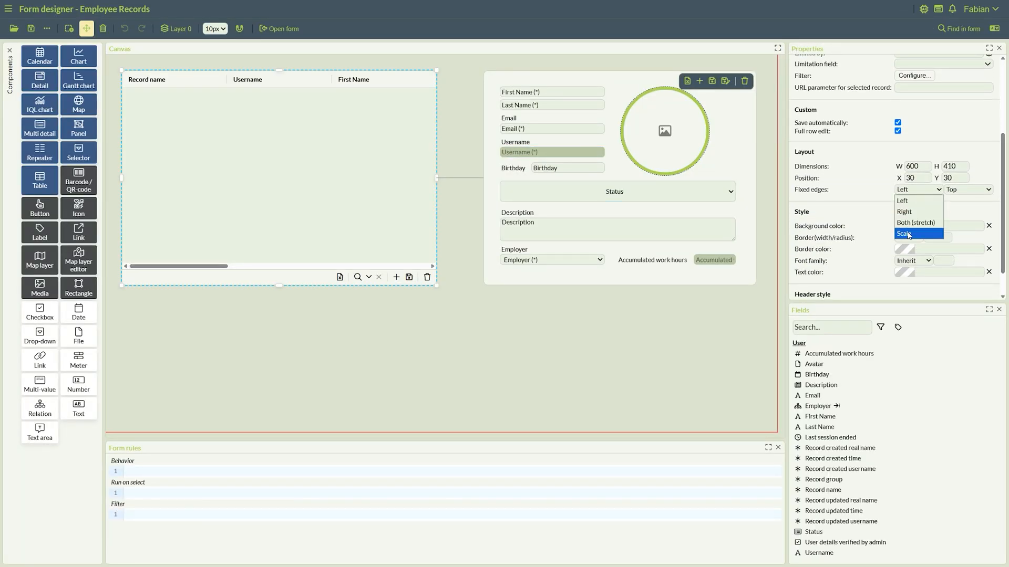
click(917, 233)
click(968, 191)
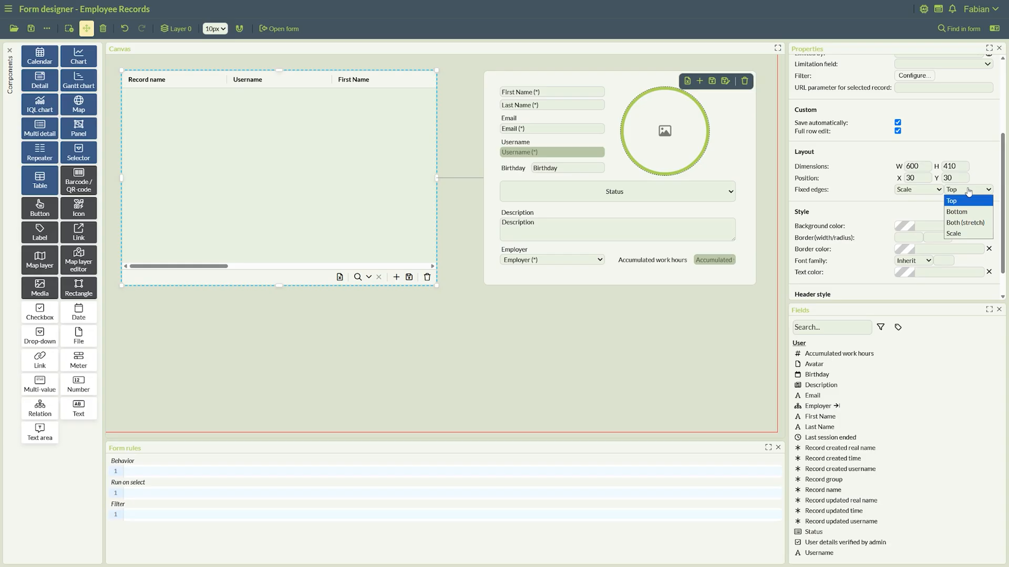
click(959, 235)
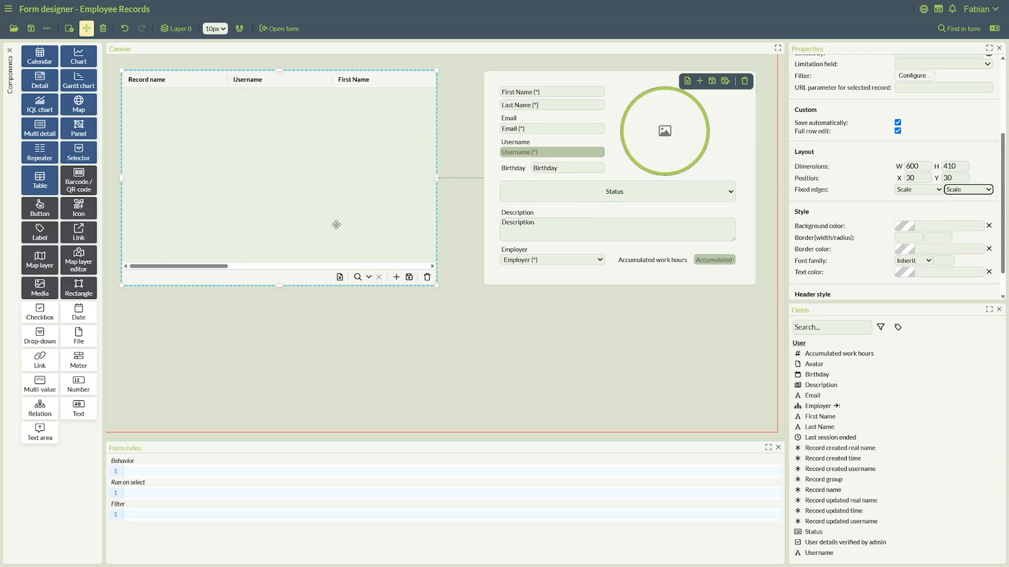
- Set the Detail component's horizontal and vertical fixed edges to Scale
click(488, 221)
click(907, 178)
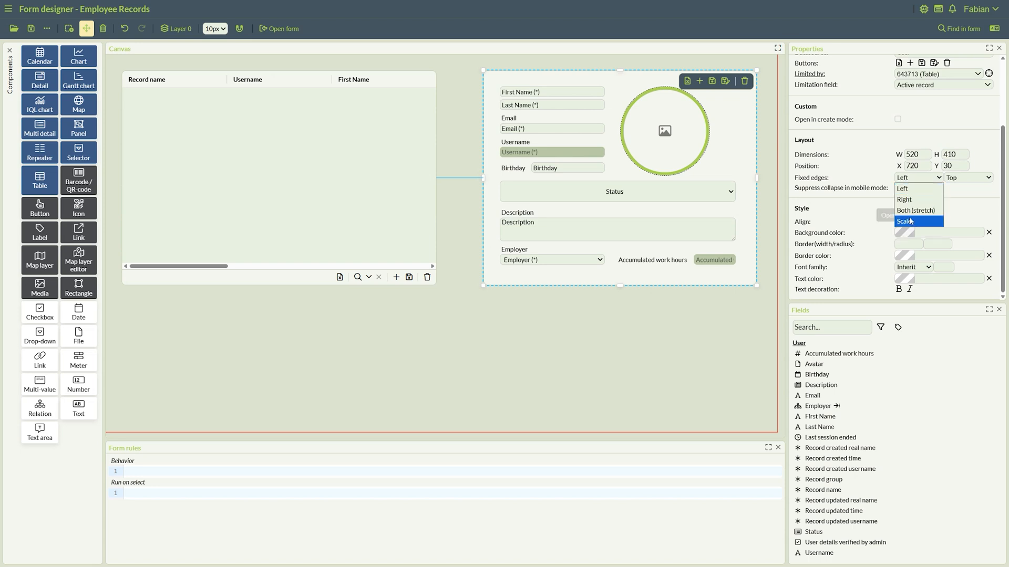
click(911, 221)
click(965, 178)
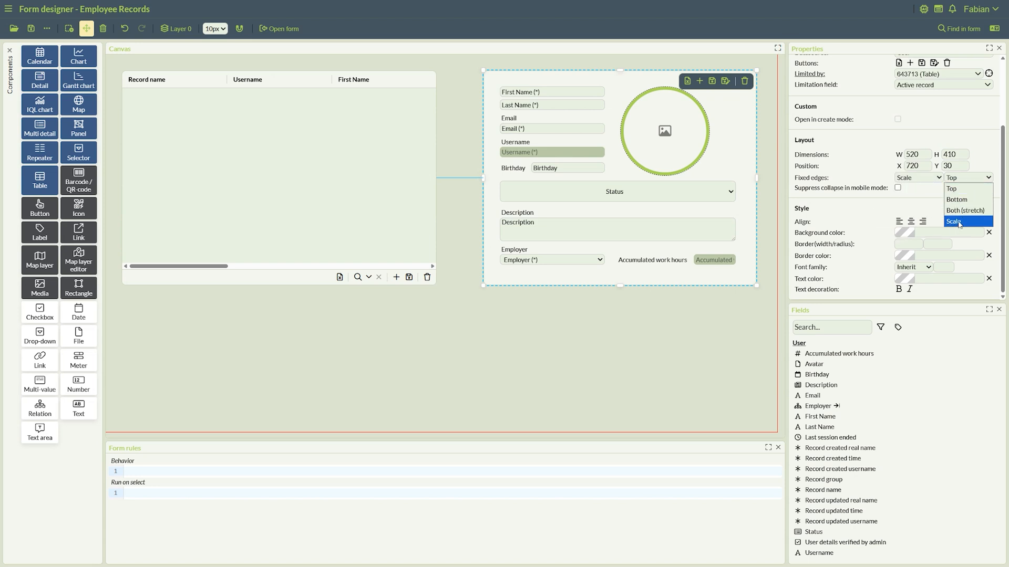
click(958, 223)
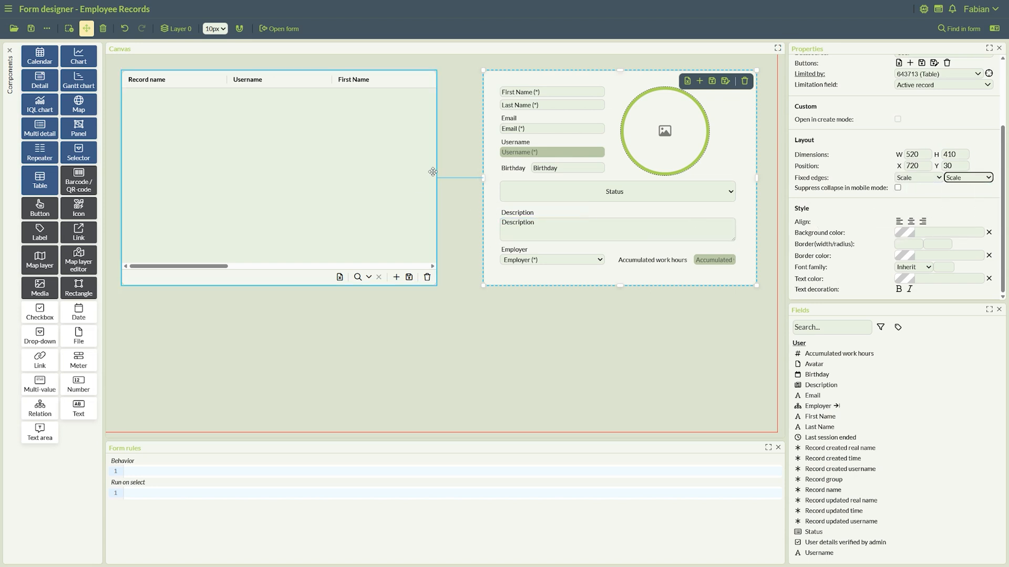
- Save the form and open it to check how record 2's Detail scales
click(31, 28)
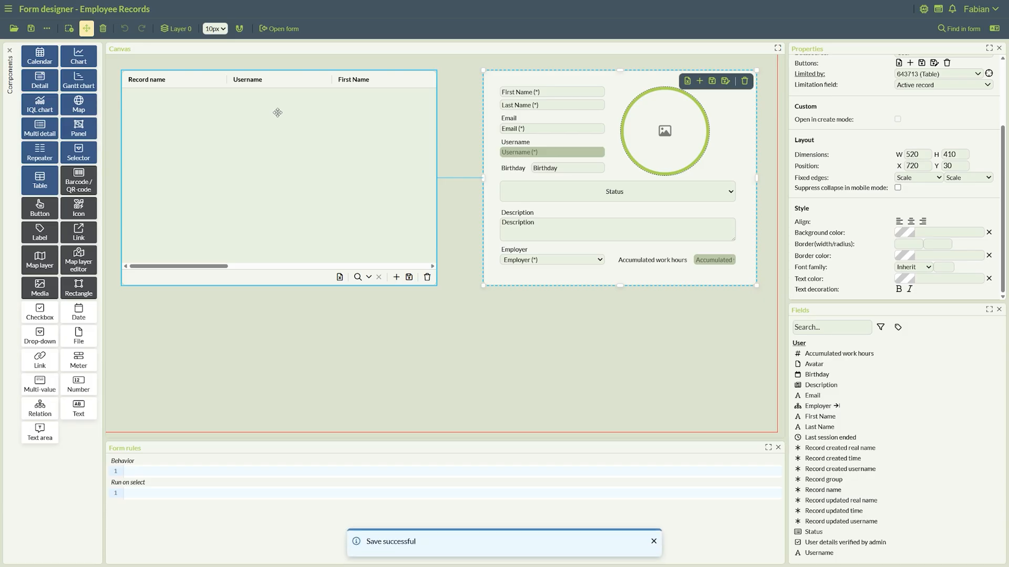
click(279, 30)
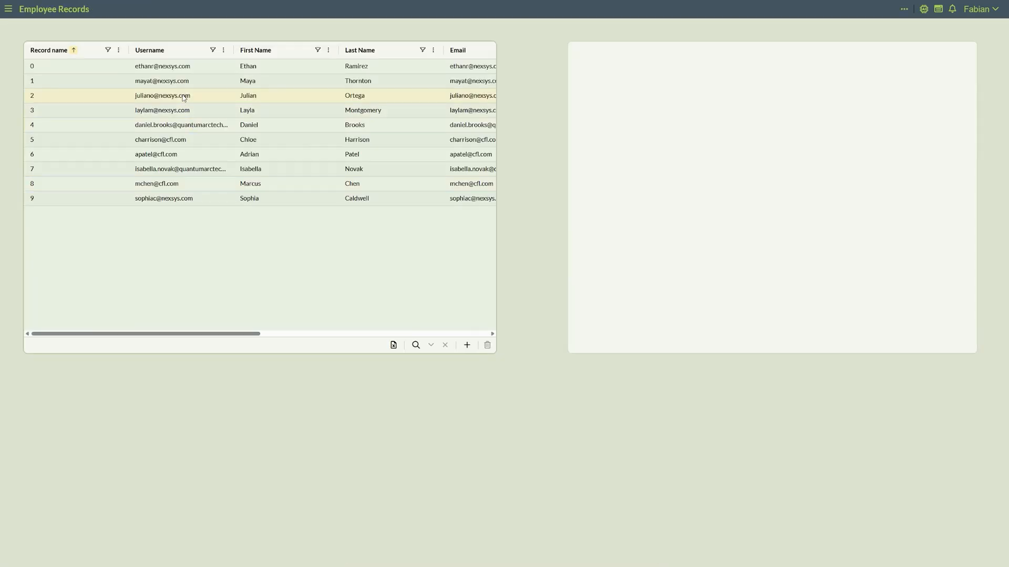
click(184, 96)
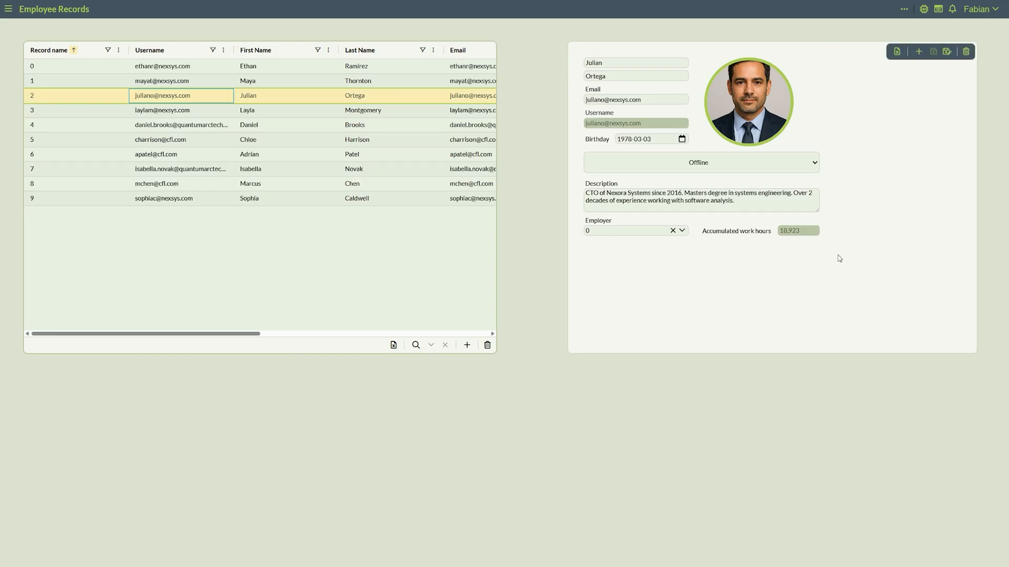
- Back in the form designer, select all components inside the Detail and set both their fixed edges to Scale
click(903, 9)
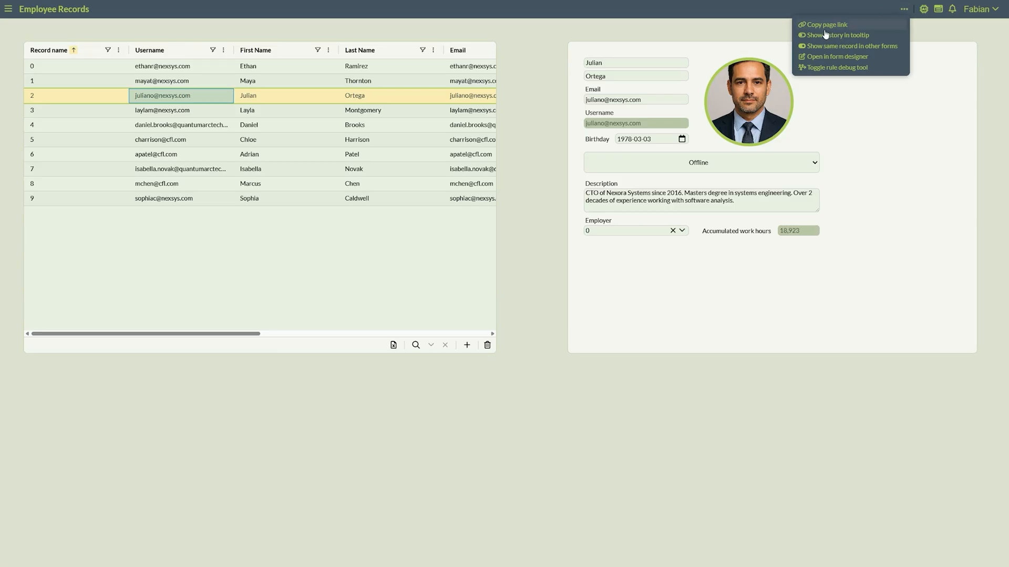
click(843, 54)
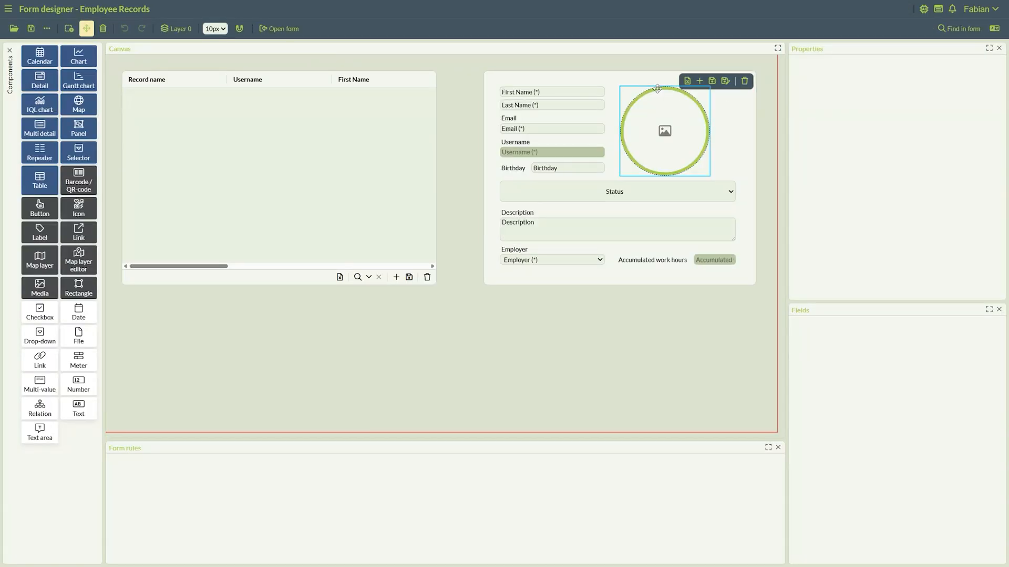
click(69, 28)
click(508, 88)
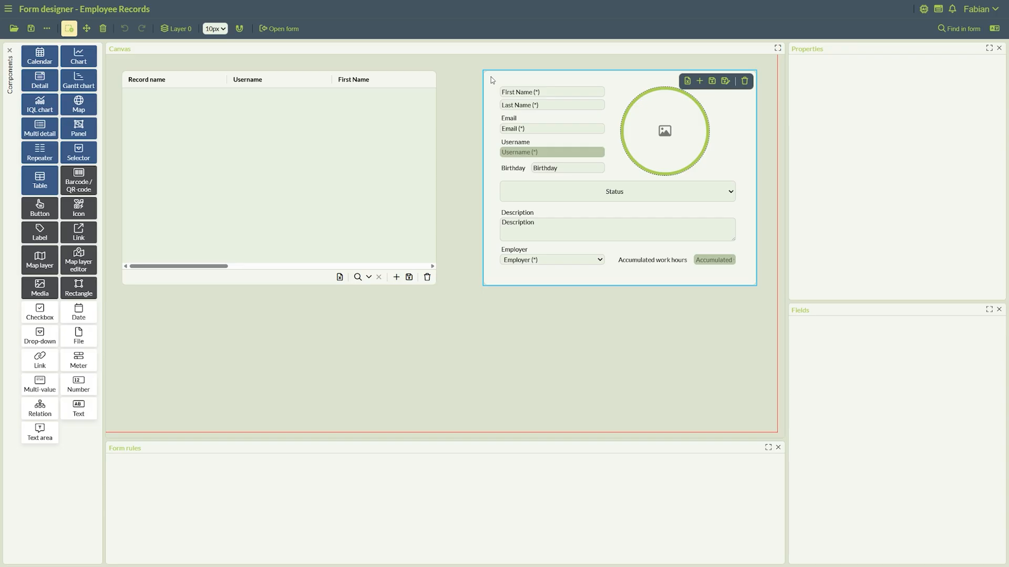
drag(490, 77, 744, 274)
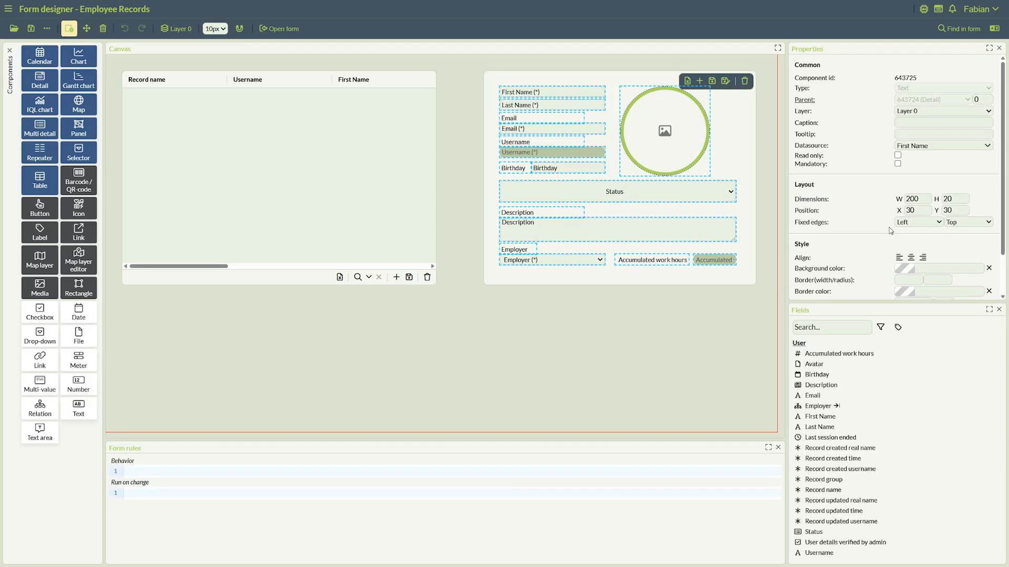
click(906, 225)
click(910, 265)
click(968, 222)
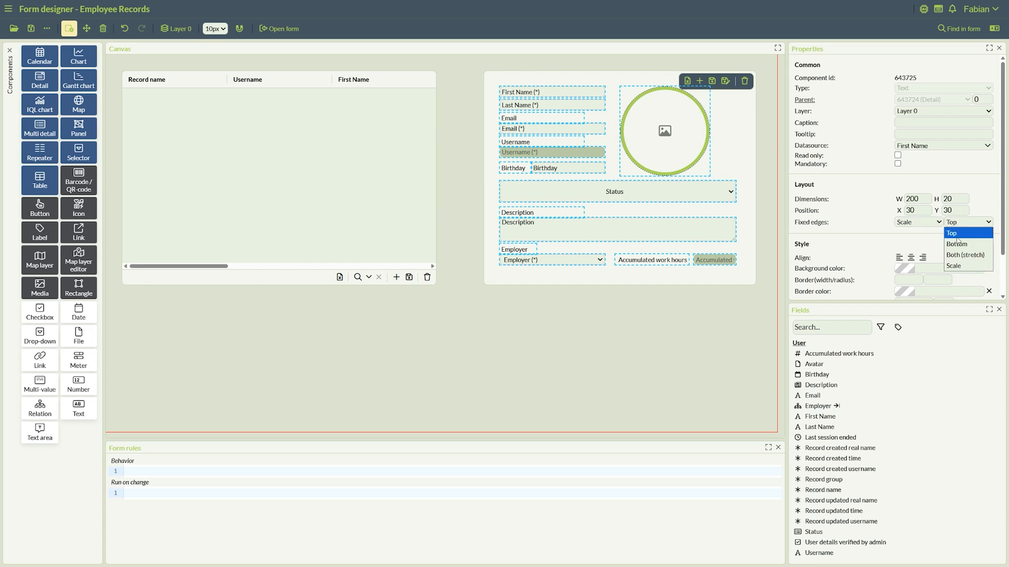
click(958, 266)
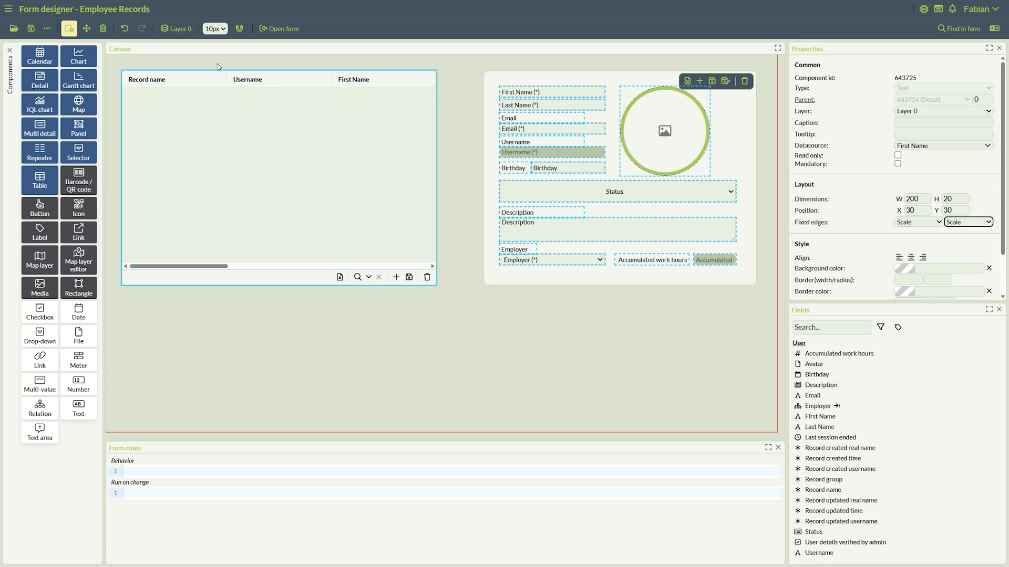
- Set the Avatar media's border radius to 300
click(86, 28)
scroll(930, 235, down, 5)
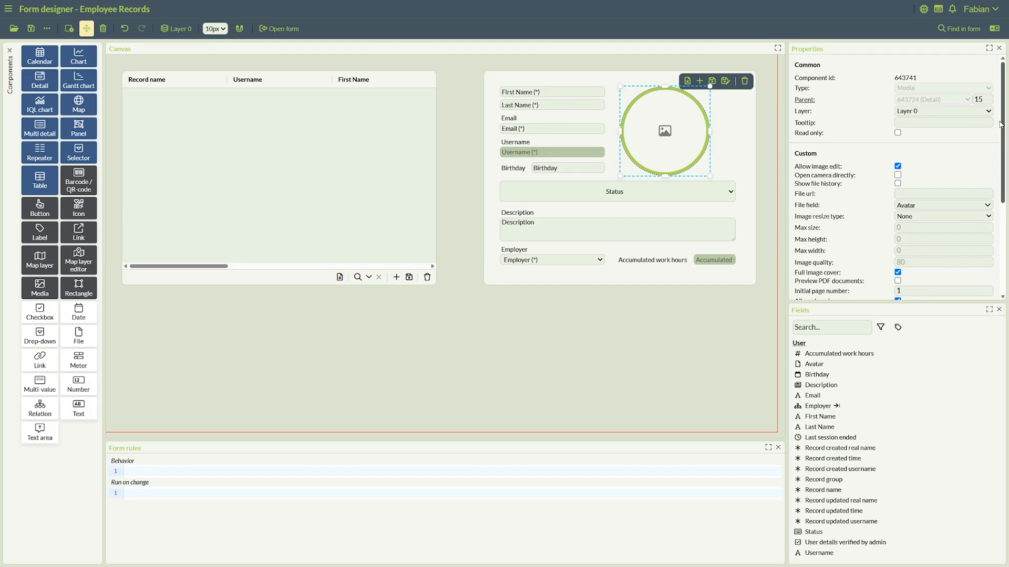
scroll(828, 212, down, 1)
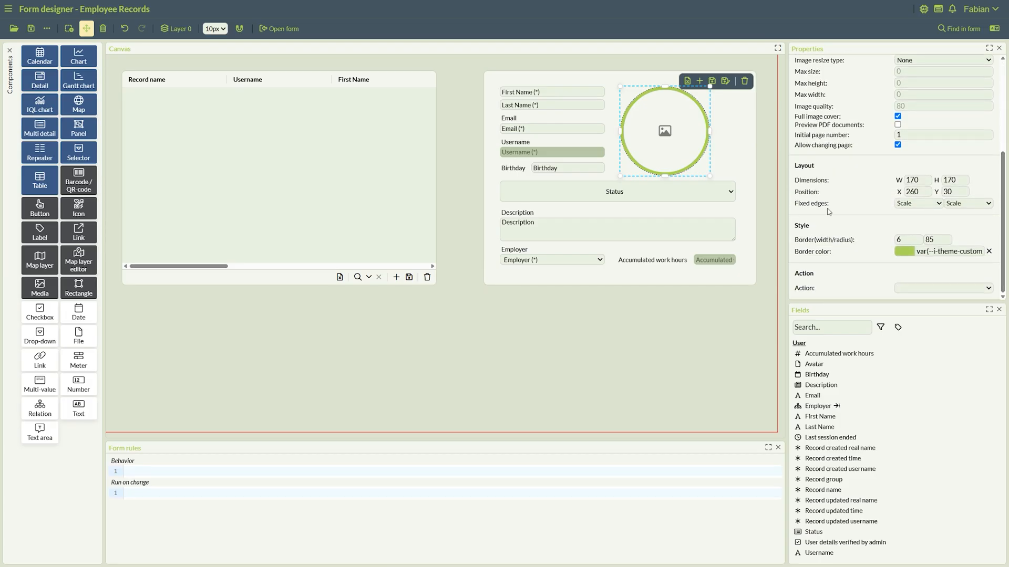
drag(939, 240, 876, 240)
text(300)
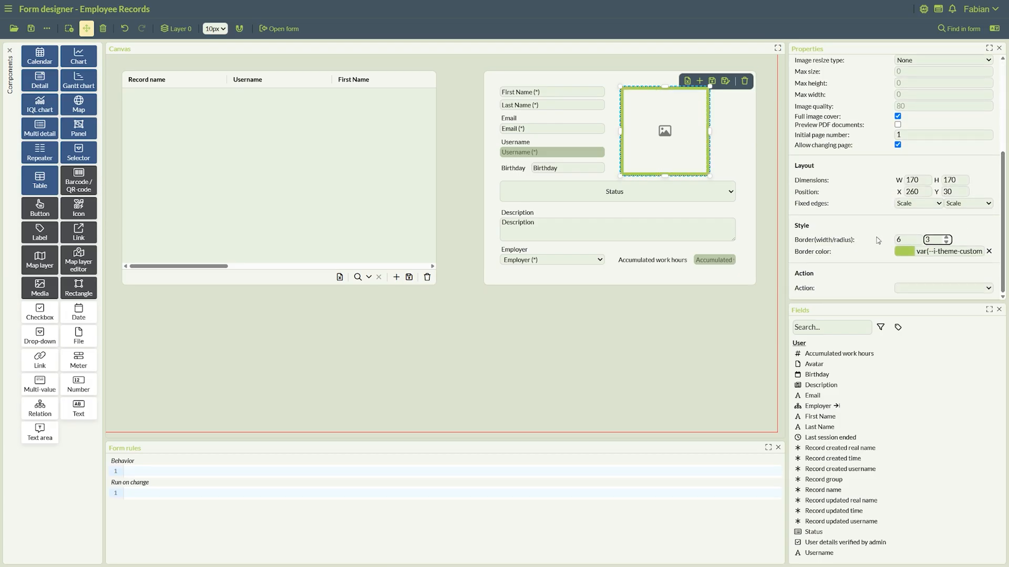
- Save the form and open it to check record 2's scaled fields and avatar
click(30, 29)
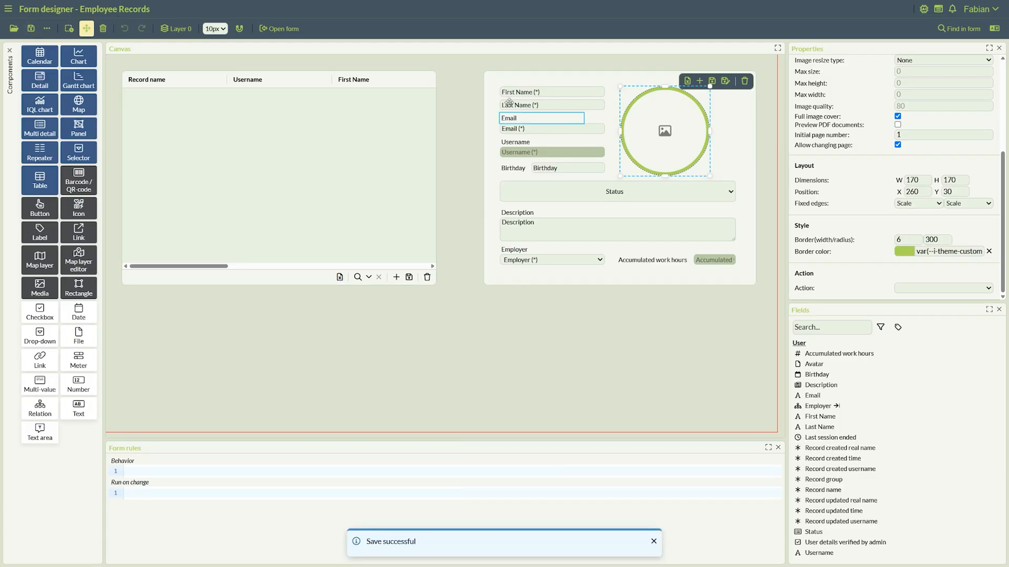
click(292, 29)
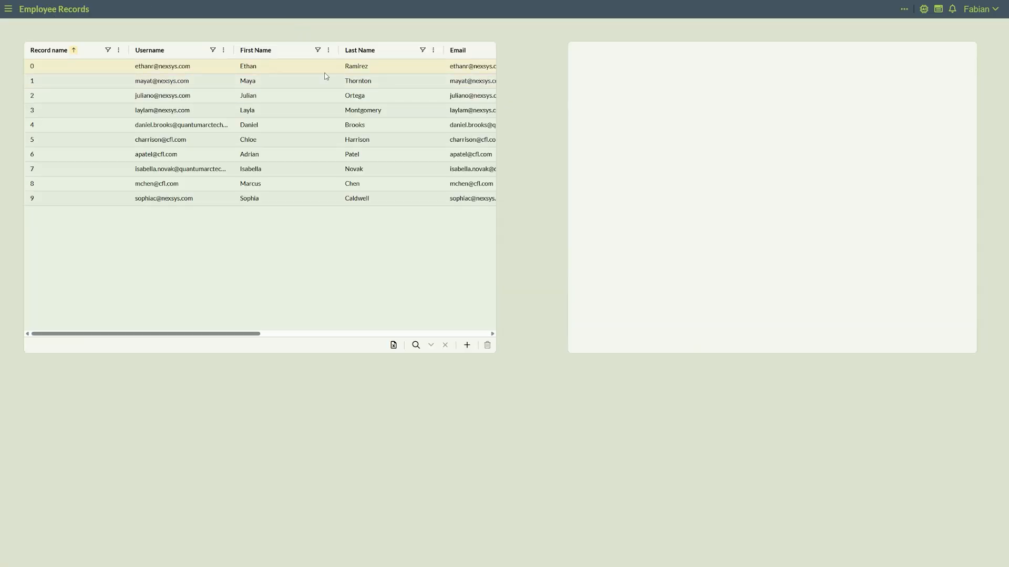
click(283, 100)
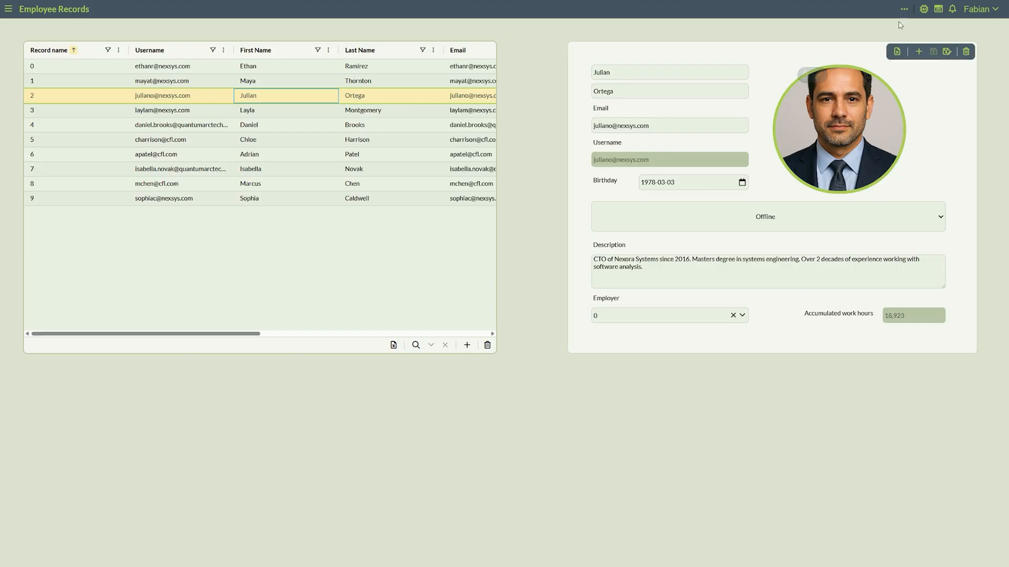
- Reopen the form in the designer and set the User table's horizontal fixed edges to Both (stretch)
click(903, 9)
click(832, 53)
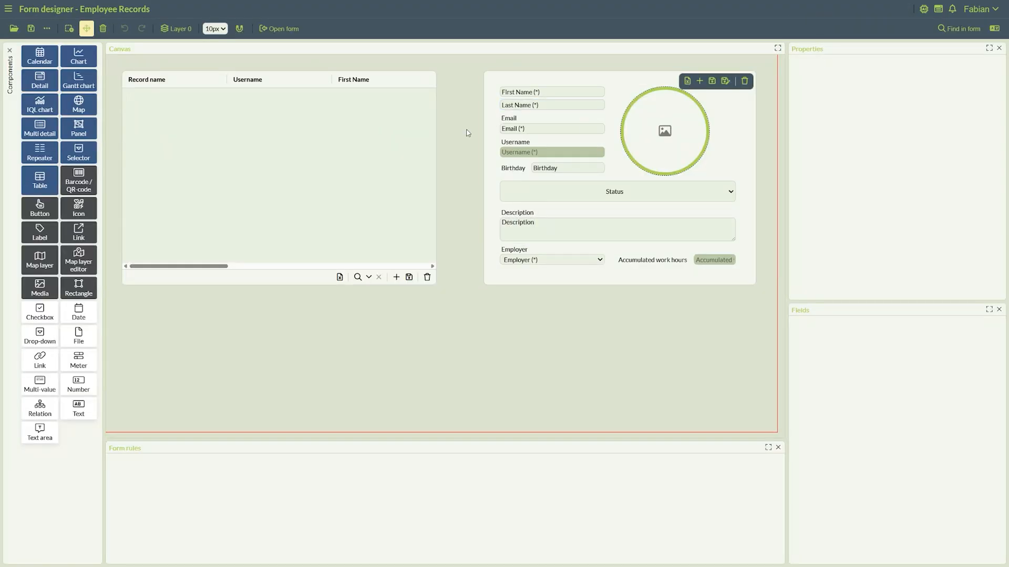
click(354, 166)
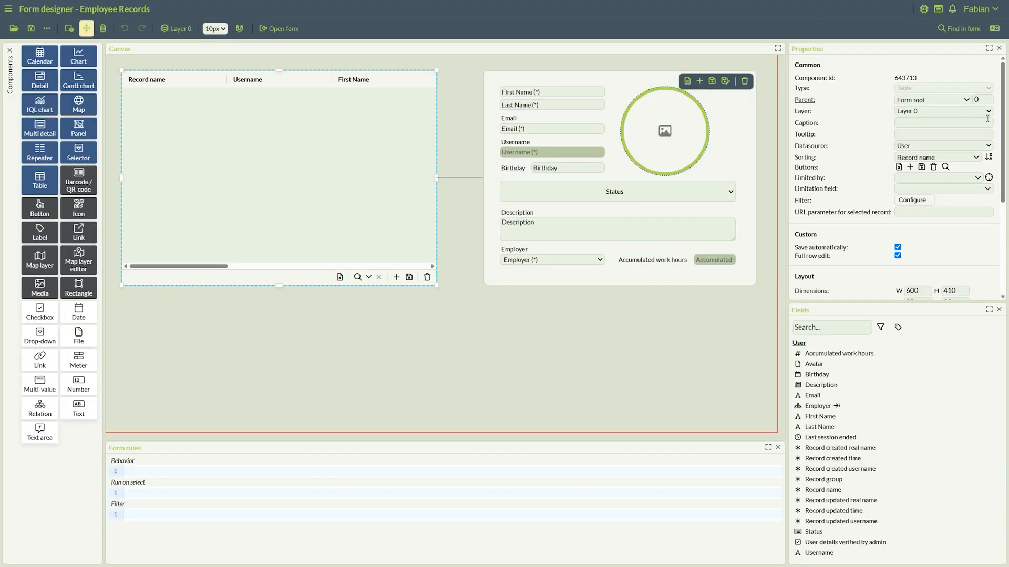
scroll(906, 200, down, 3)
click(906, 182)
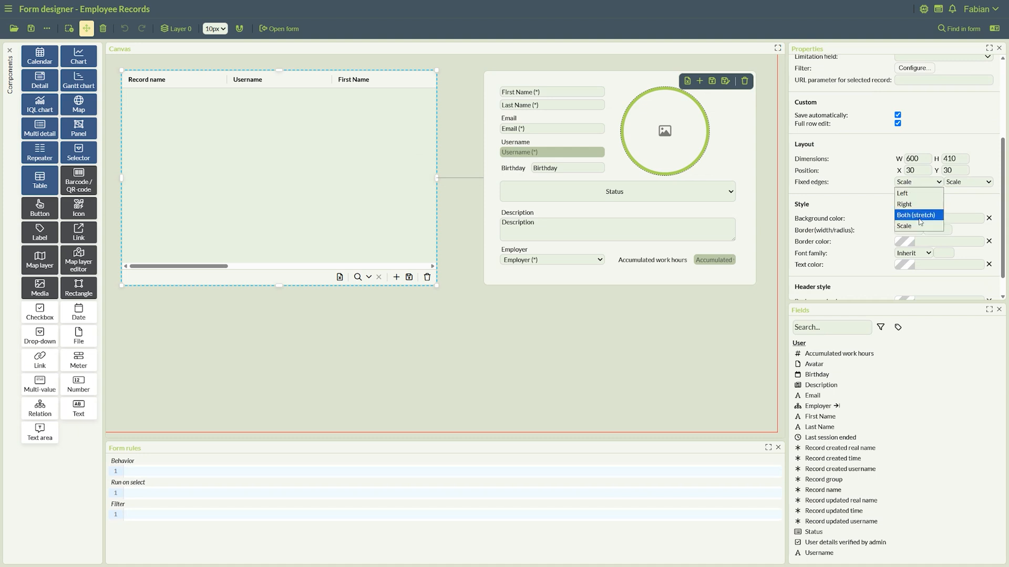
click(919, 219)
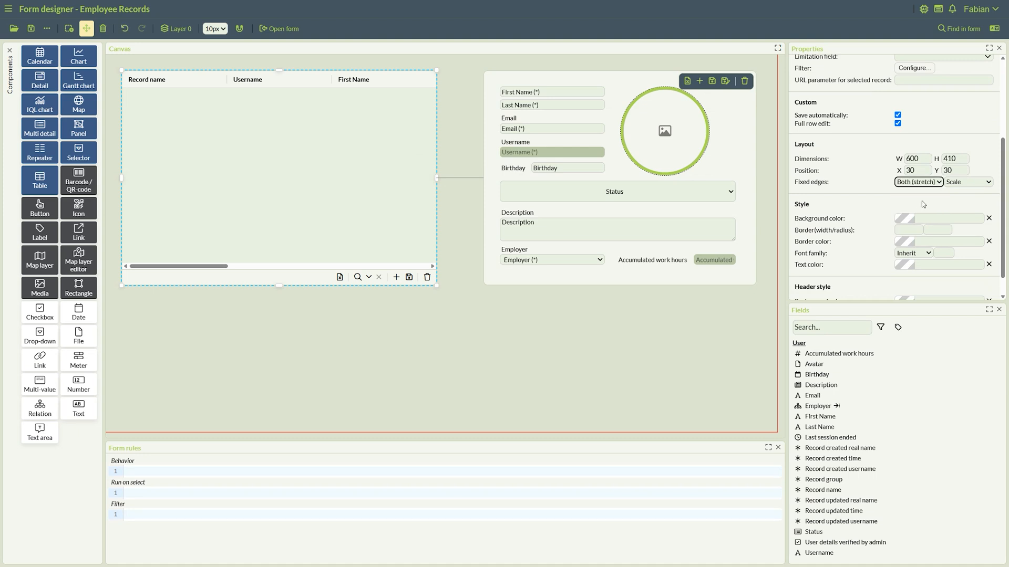
- Set the User table's vertical fixed edge to Top, and the Detail's fixed edges to Right and Top
click(968, 182)
click(951, 193)
click(491, 198)
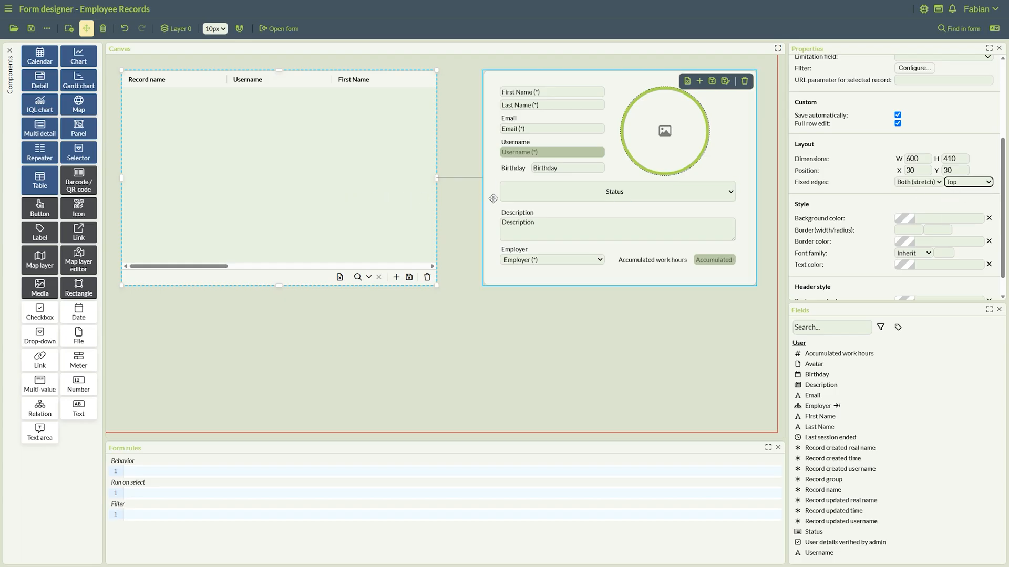
click(929, 181)
click(920, 199)
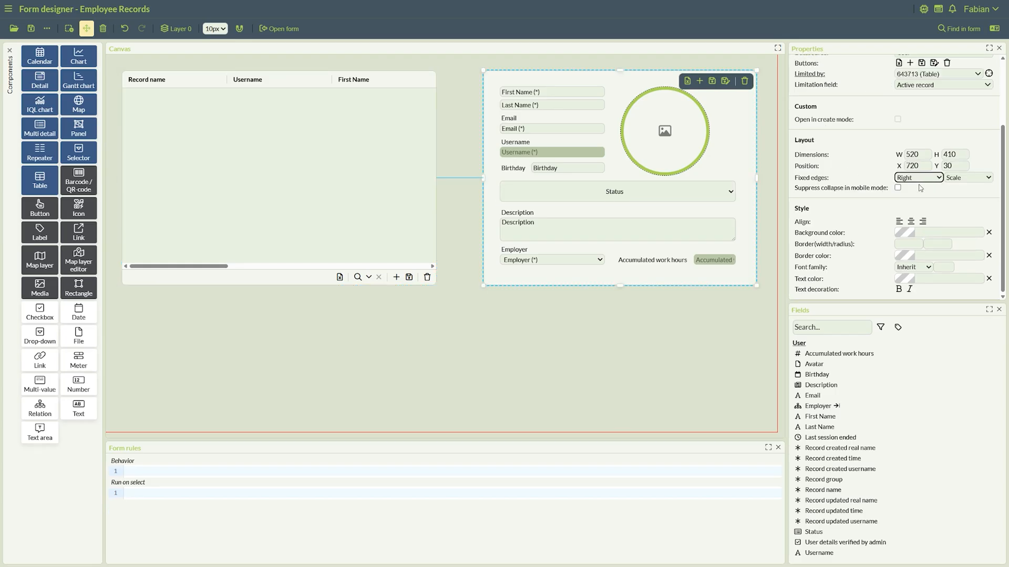
click(963, 179)
click(962, 190)
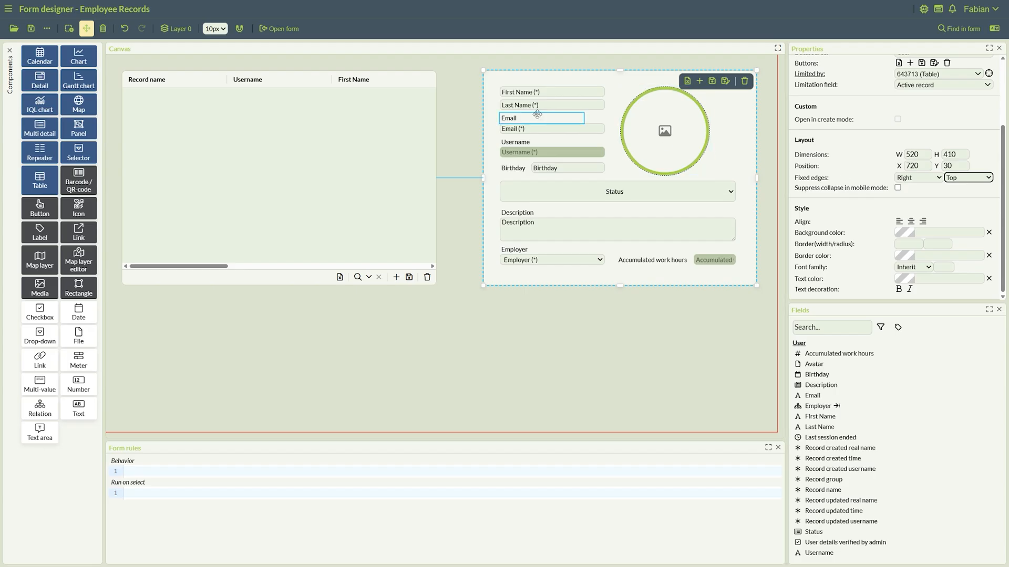
- Save the form, open it and select record 2 to check the stretched table and its Detail
click(31, 28)
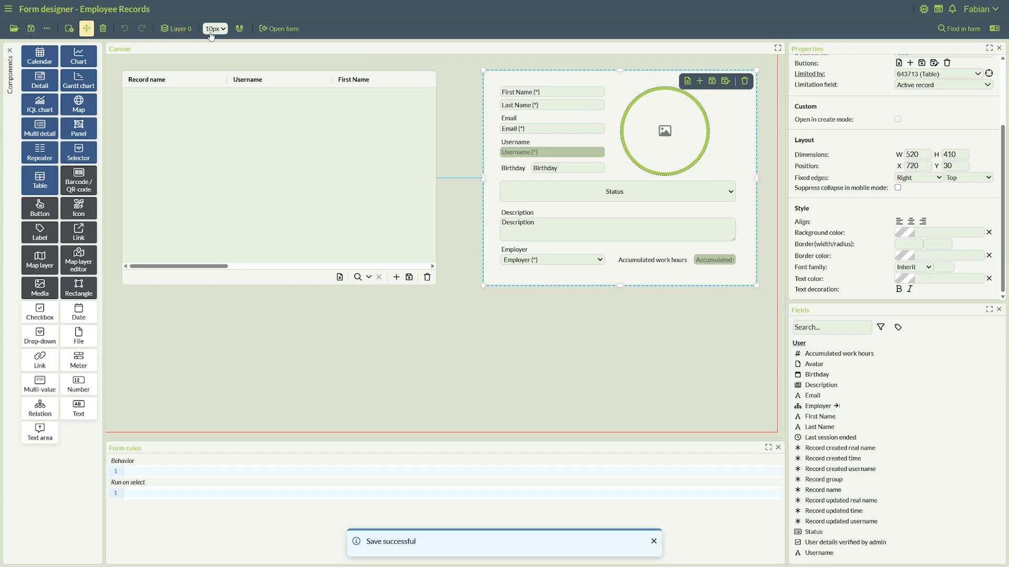
click(278, 29)
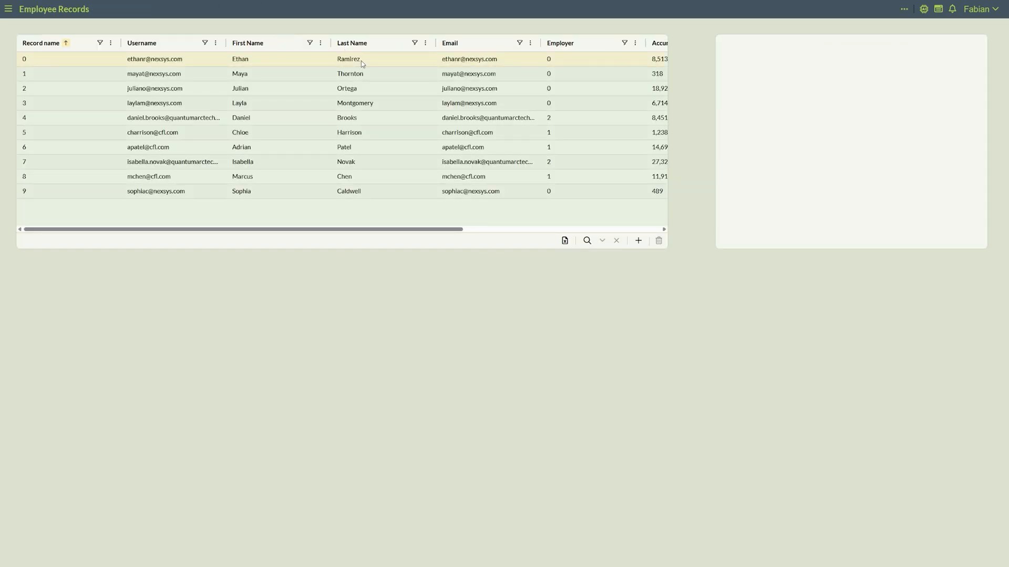
click(444, 90)
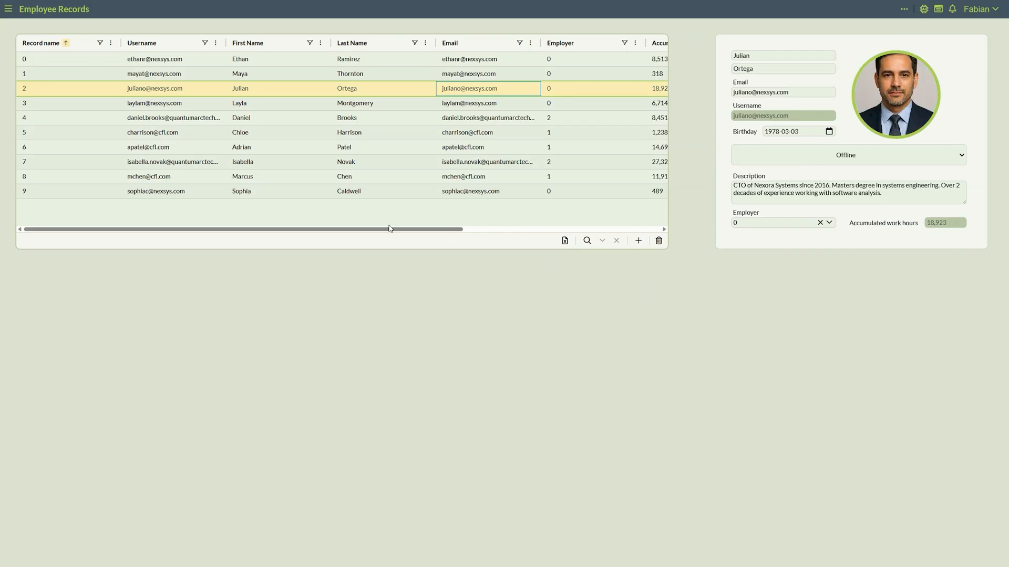
mouse_move(389, 229)
mouse_down()
mouse_move(545, 238)
mouse_move(380, 237)
mouse_up()
- Expand and collapse the navigation menu to check how the table and Detail adapt to the available width
click(8, 8)
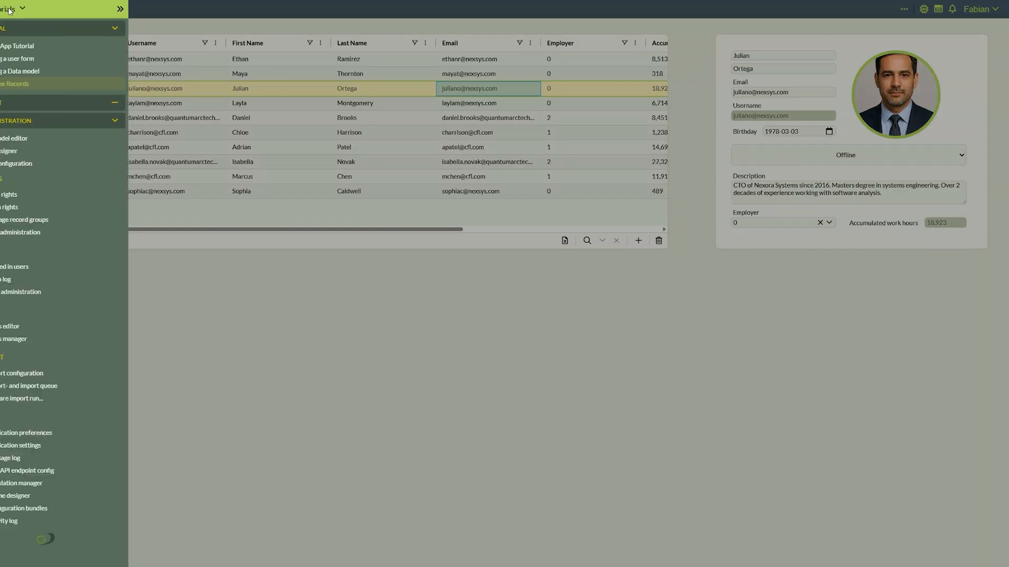
click(160, 10)
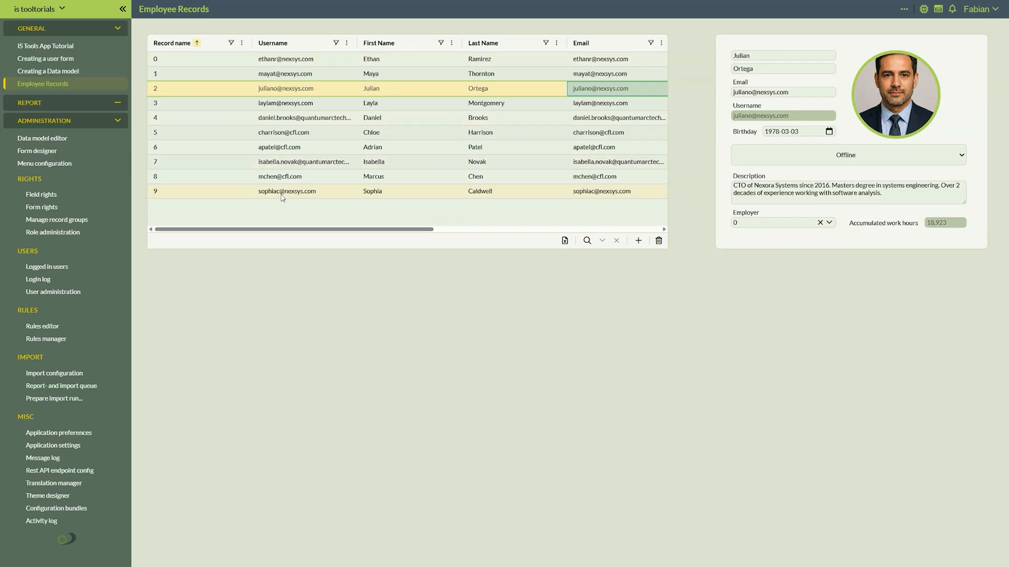
click(121, 10)
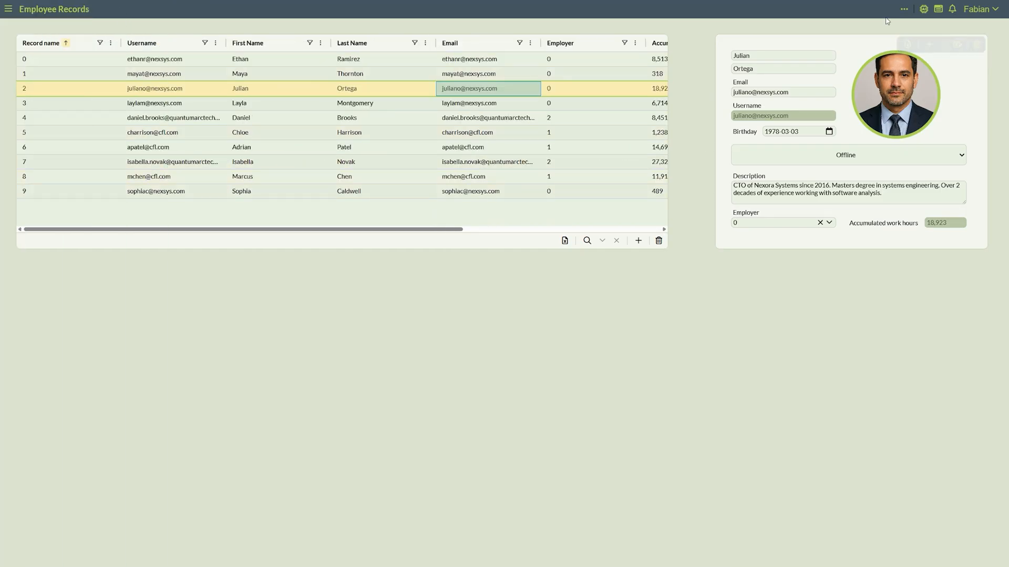
- Reopen the Employee Records form in the form designer with the Detail selected
click(903, 10)
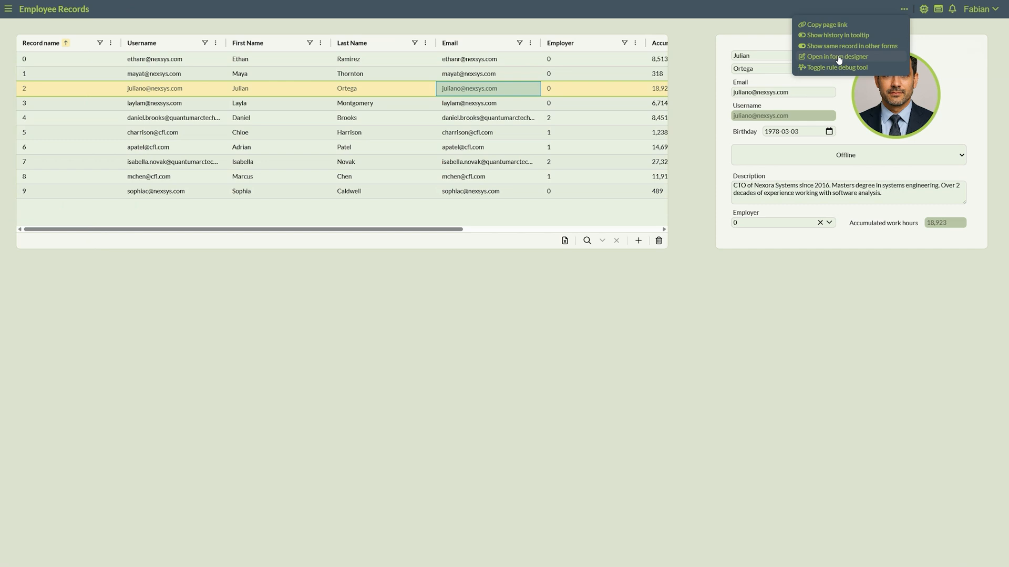
click(839, 57)
click(490, 227)
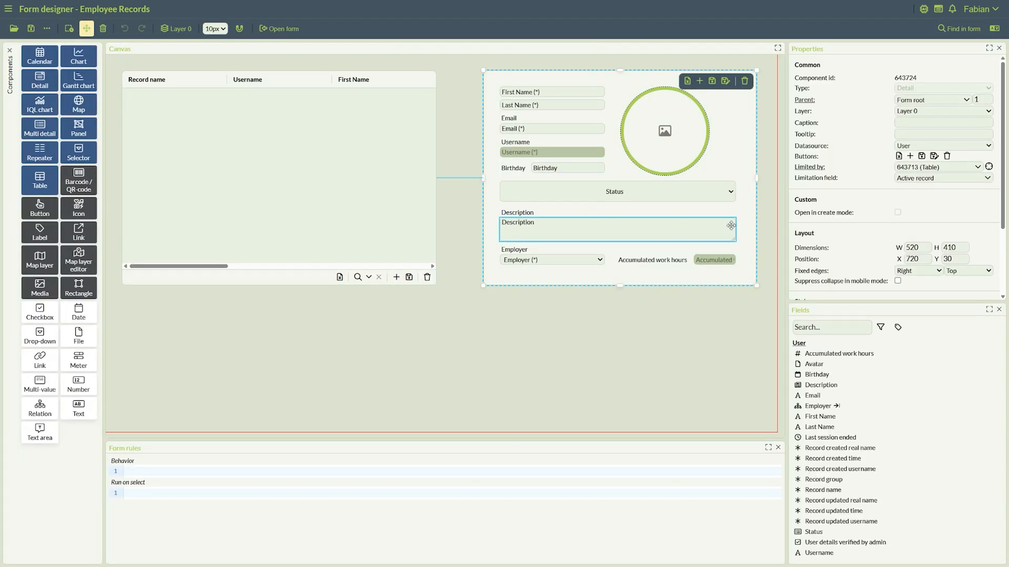
- Try a red background colour, rgba(205, 82, 82, 1), on the Detail, and clear it again
scroll(793, 213, down, 2)
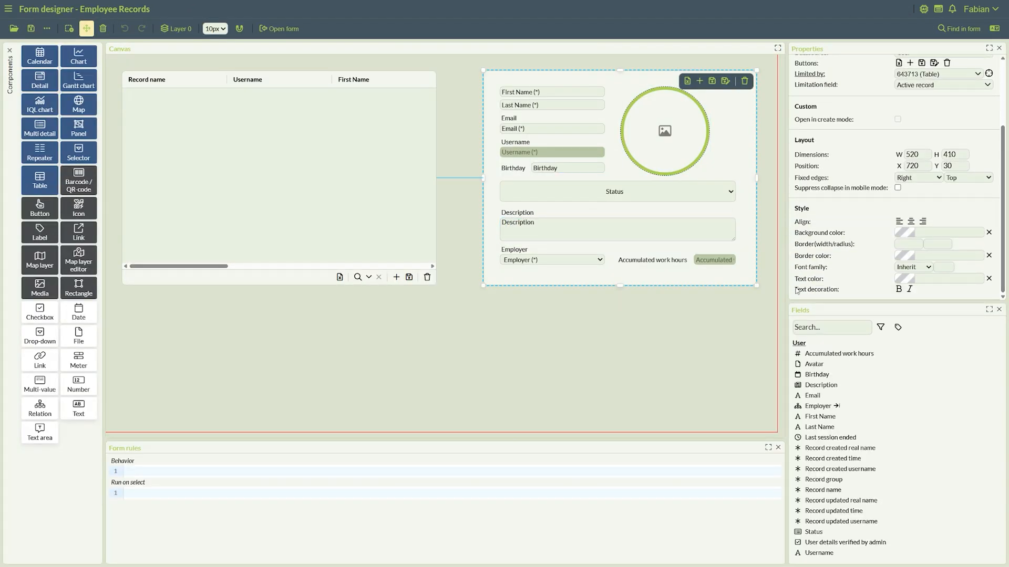
click(903, 233)
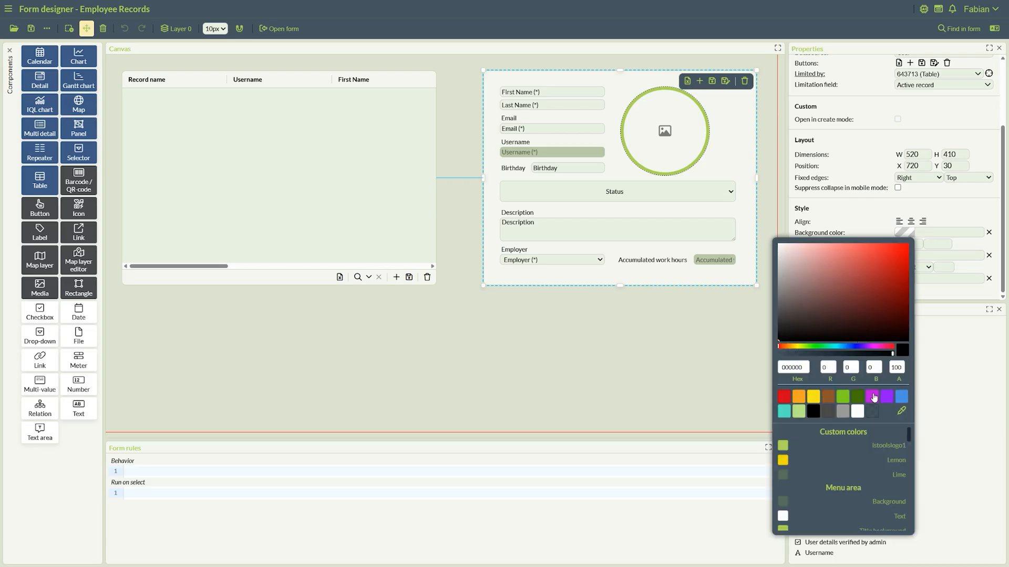
click(856, 262)
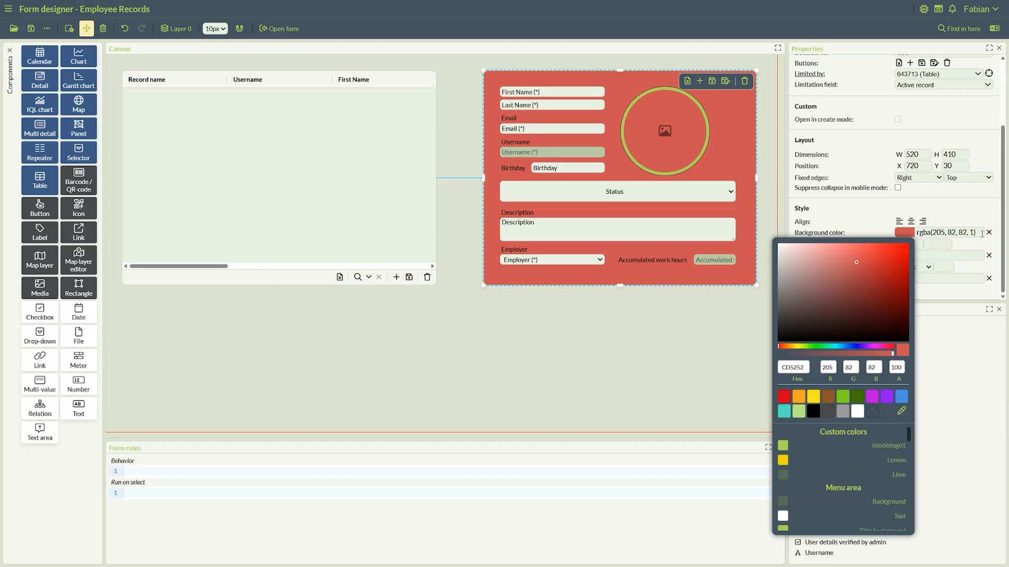
click(989, 232)
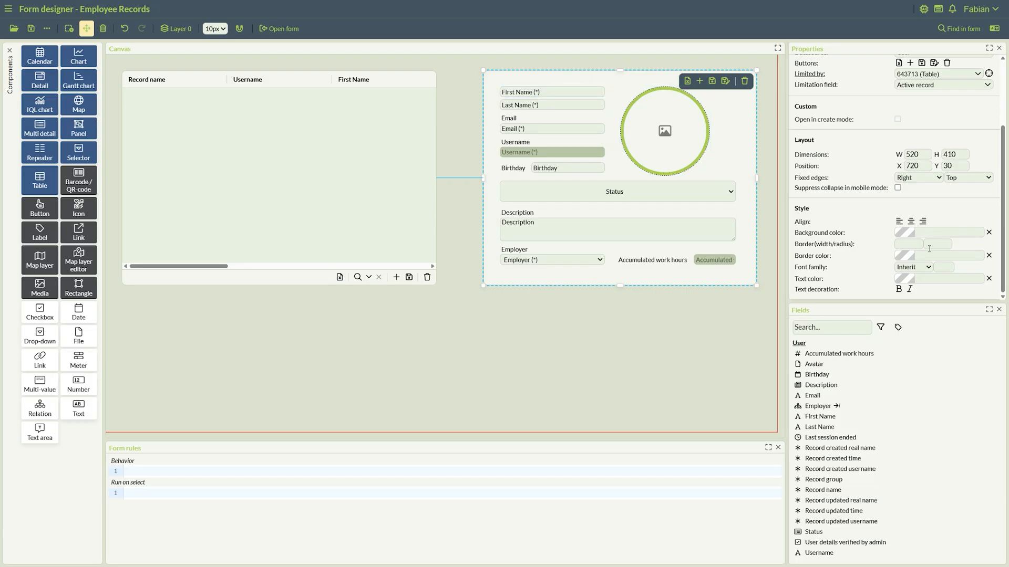
- Give the First Name and Last Name fields a dark green #596e5b background with bold white text
click(903, 239)
scroll(842, 462, down, 3)
click(842, 455)
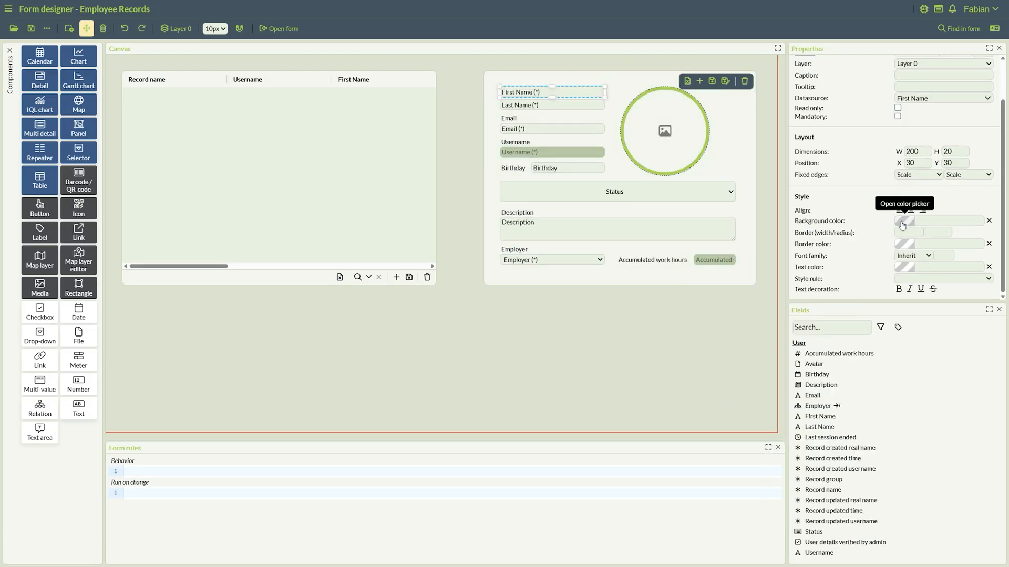
click(903, 225)
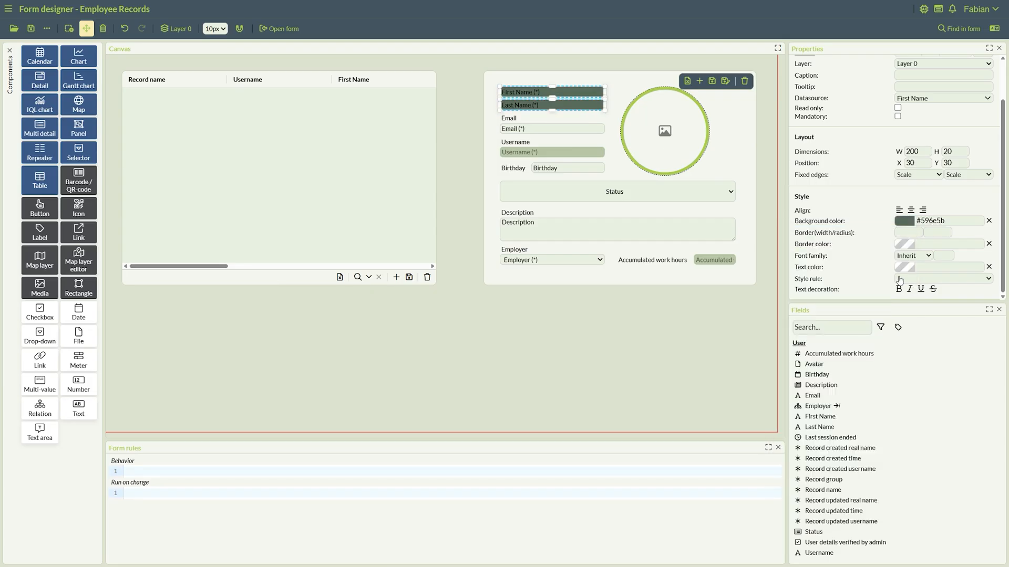
click(904, 267)
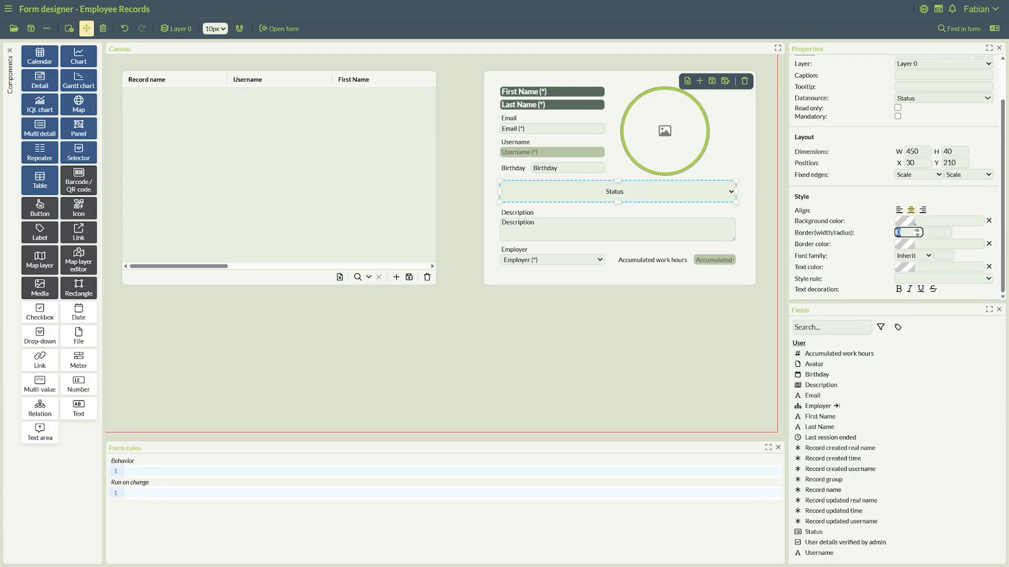
- Give the Status field a dark green border with width 3 and radius 9, and set its font family to Trebuchet MS
click(903, 244)
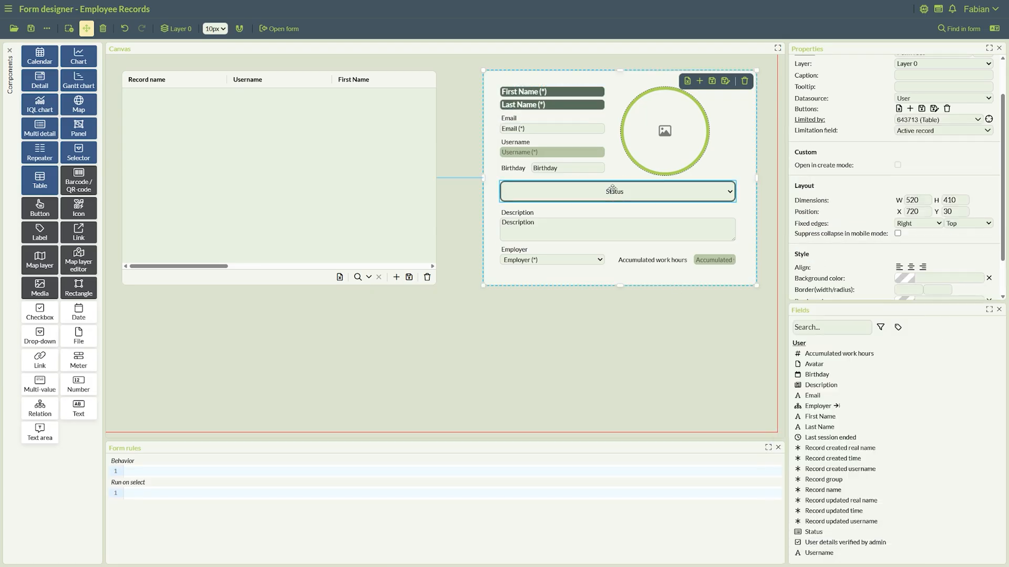
click(913, 255)
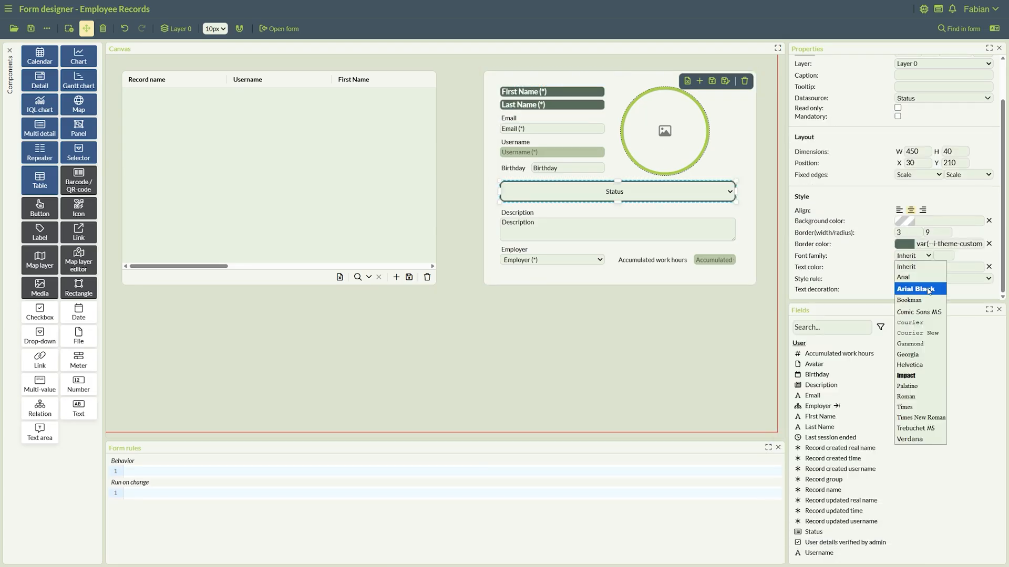
click(926, 428)
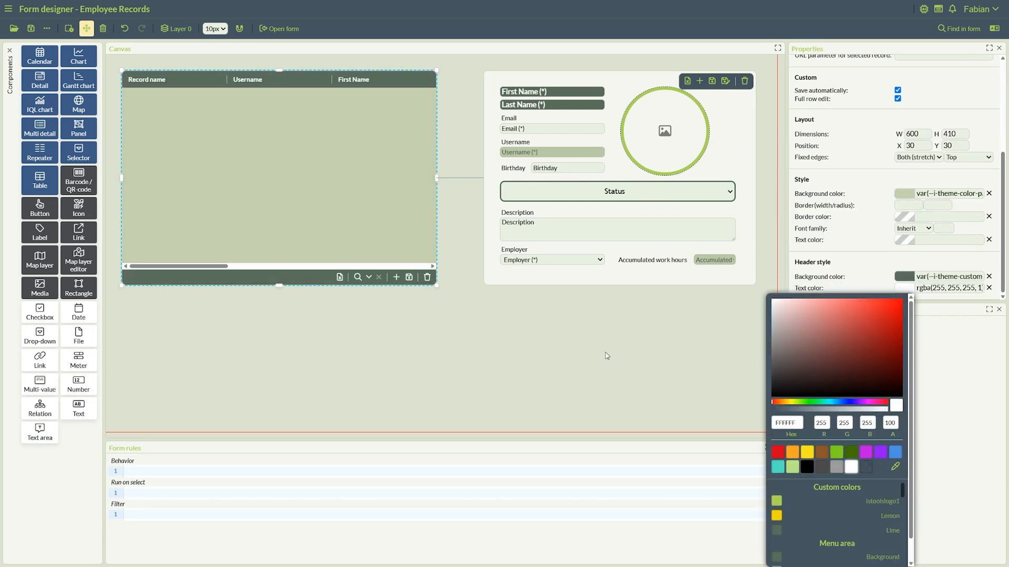
- Style the User table with a muted green background, border width 0 and a dark green header with white text, and save the form
click(1004, 165)
scroll(1005, 164, down, 5)
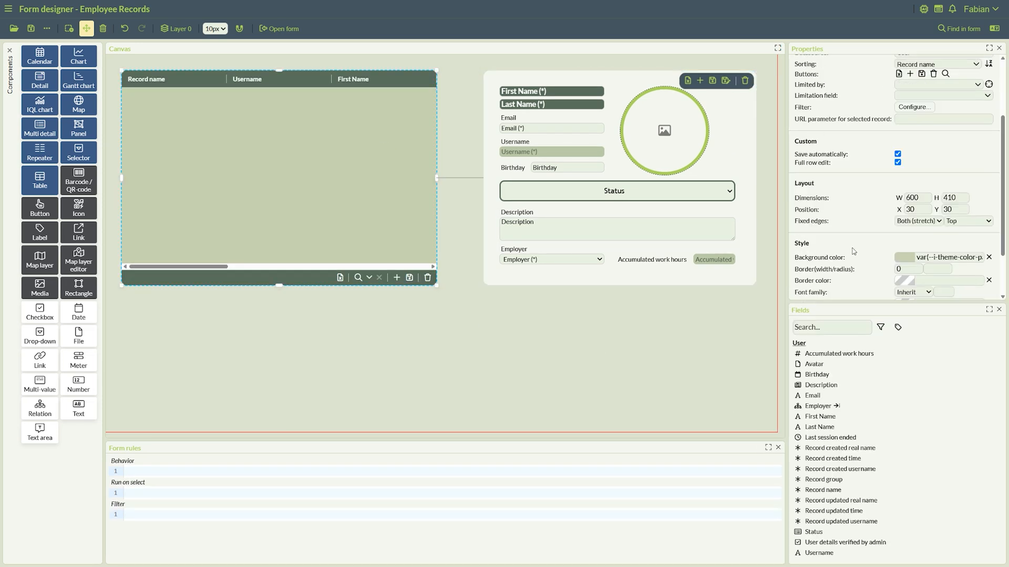
scroll(877, 272, down, 1)
click(514, 364)
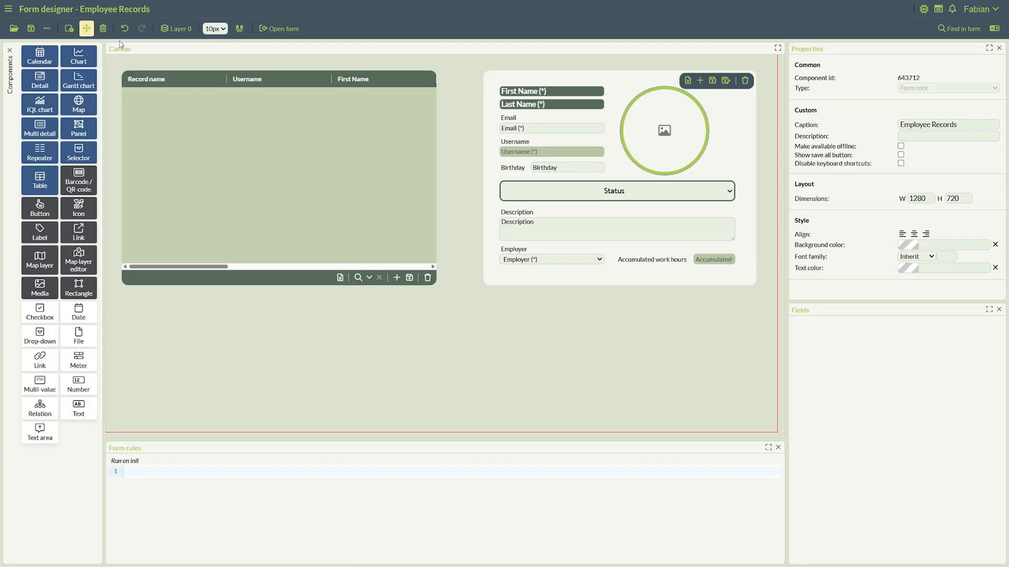
key(ctrl+s)
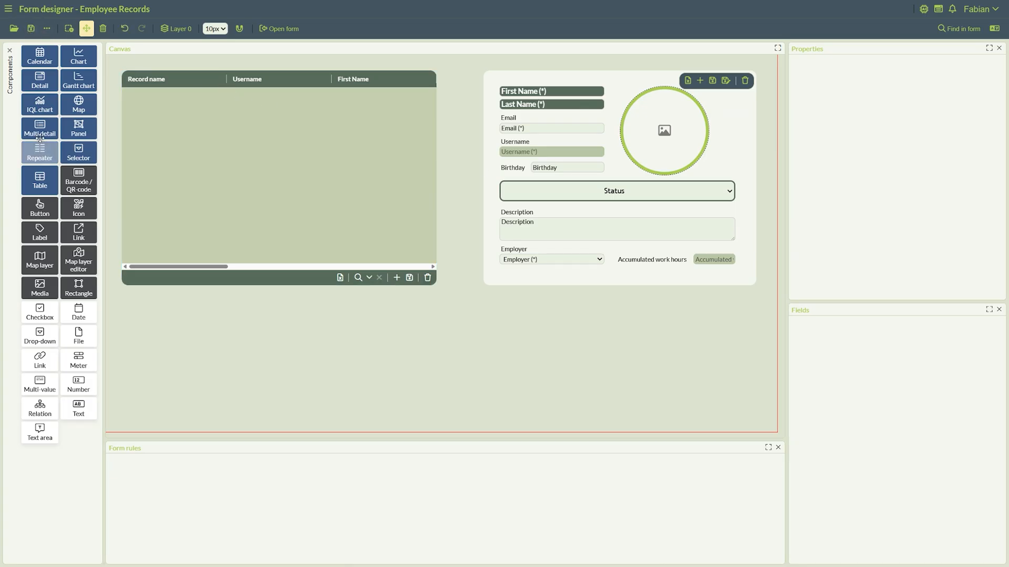
- Add a Multi detail below the Detail, sized 520 by 170 and positioned at X 720, Y 480
drag(40, 131, 566, 402)
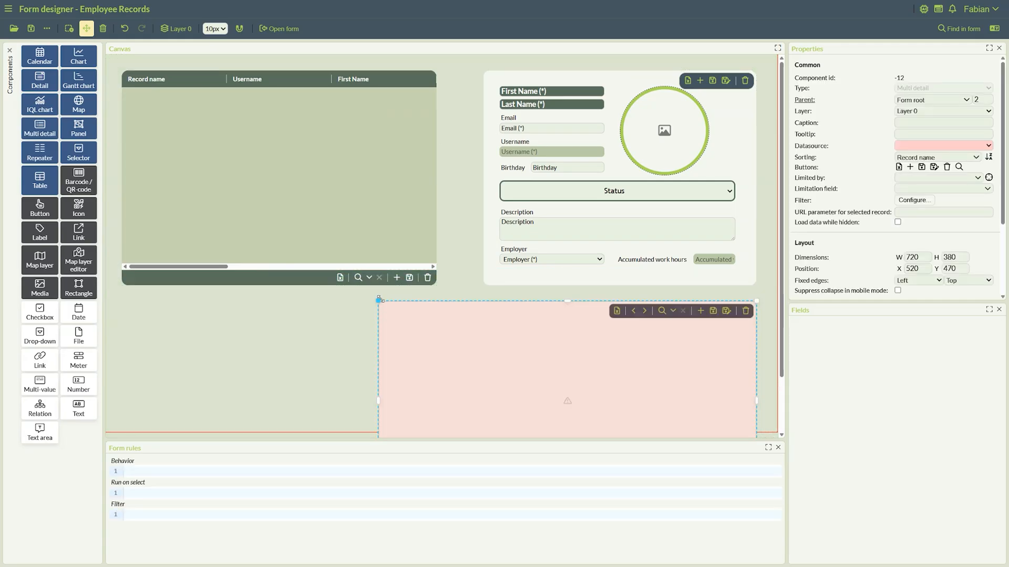
drag(377, 301, 483, 307)
drag(621, 306, 628, 348)
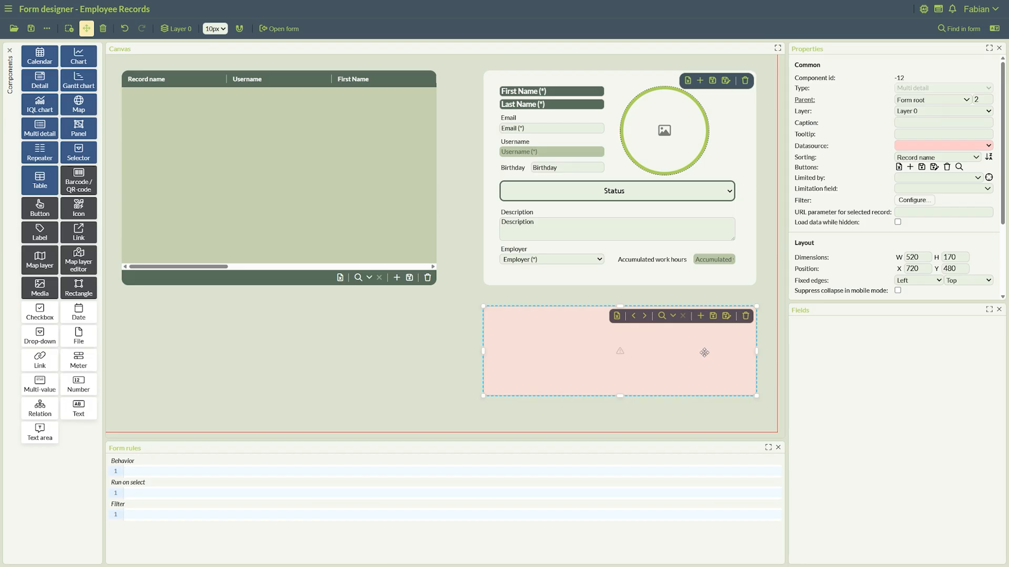
- Set the Multi detail's datasource to Work log and limit it by the Detail through the User field
click(912, 147)
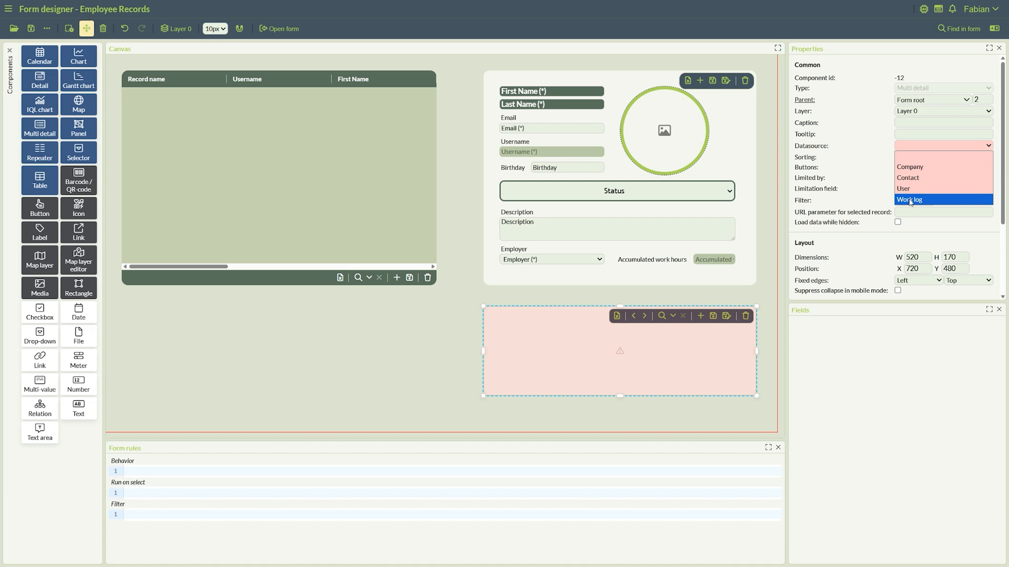
click(910, 200)
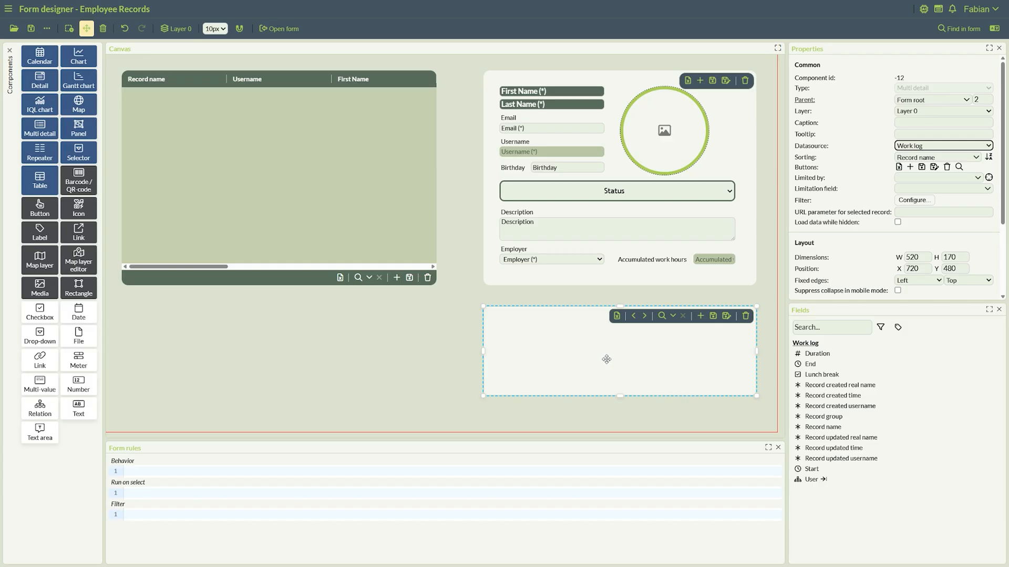
click(988, 177)
click(633, 211)
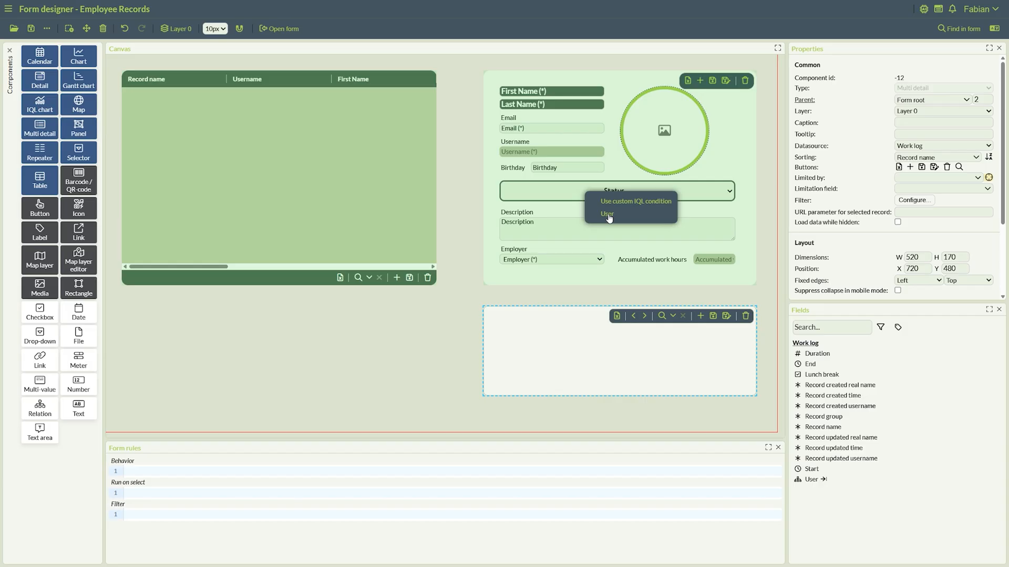
click(608, 216)
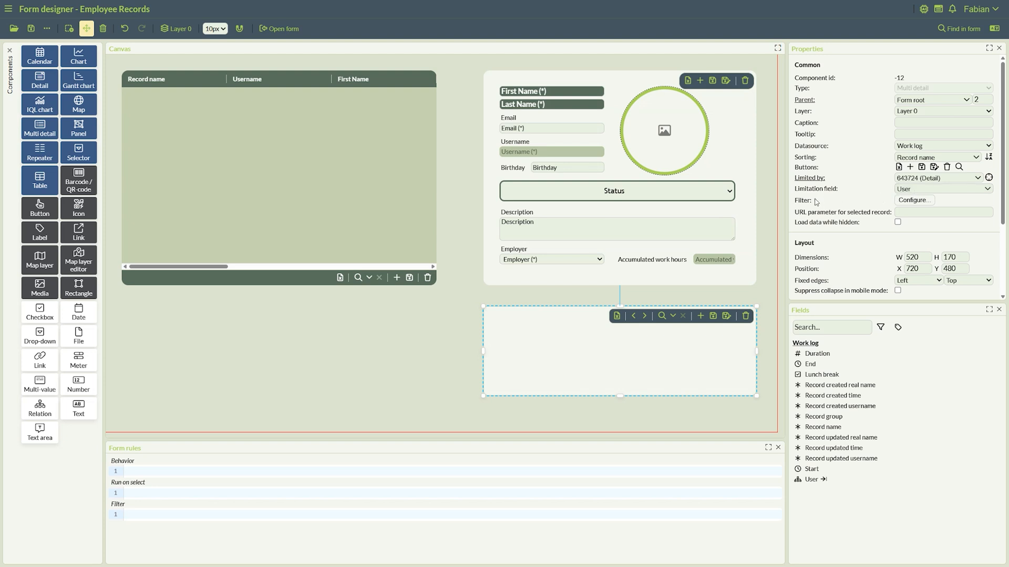
- Set a fixed filter on the Multi detail for Start greater than TODAY plus -3 days
click(915, 201)
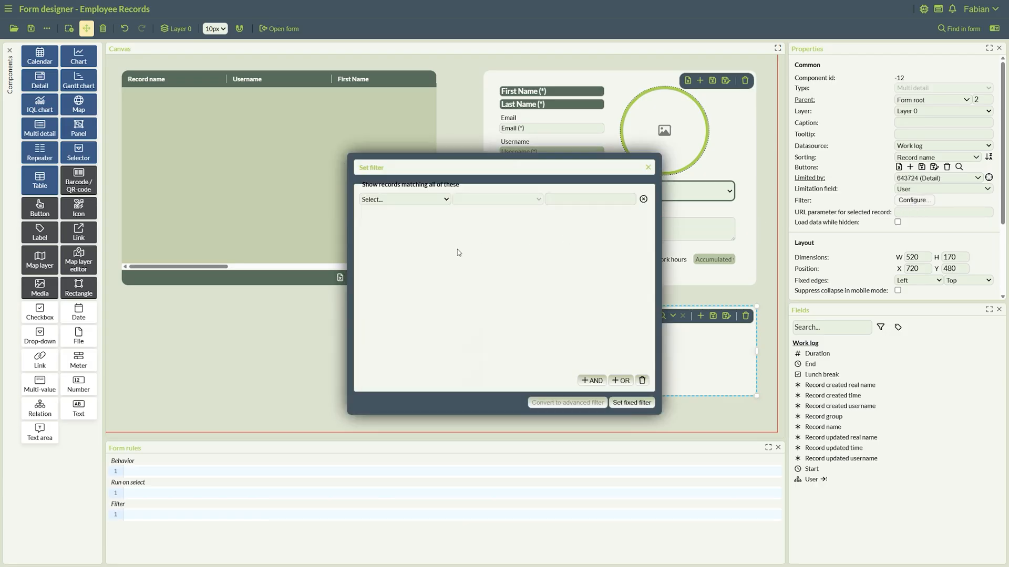
click(396, 200)
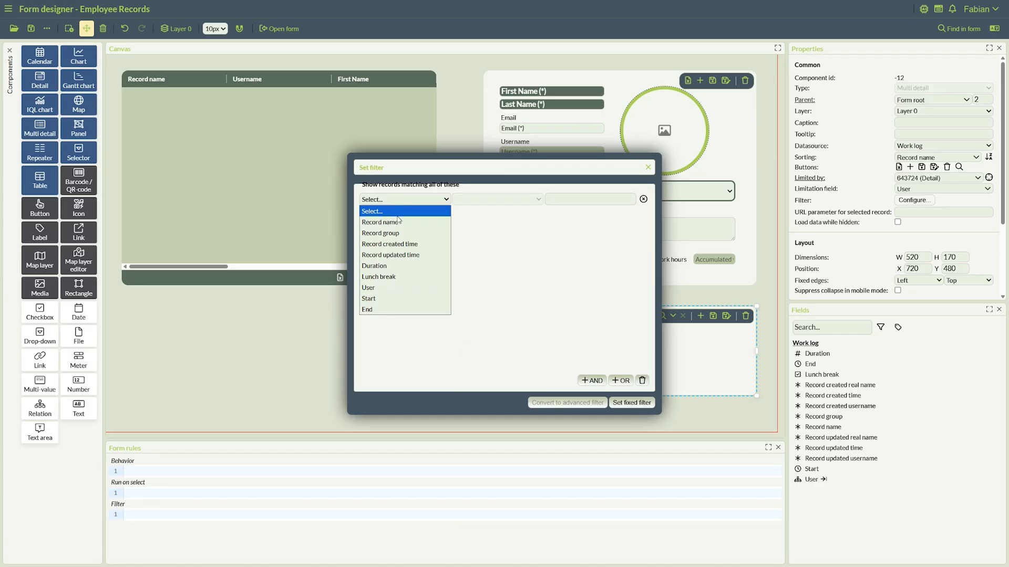
click(388, 303)
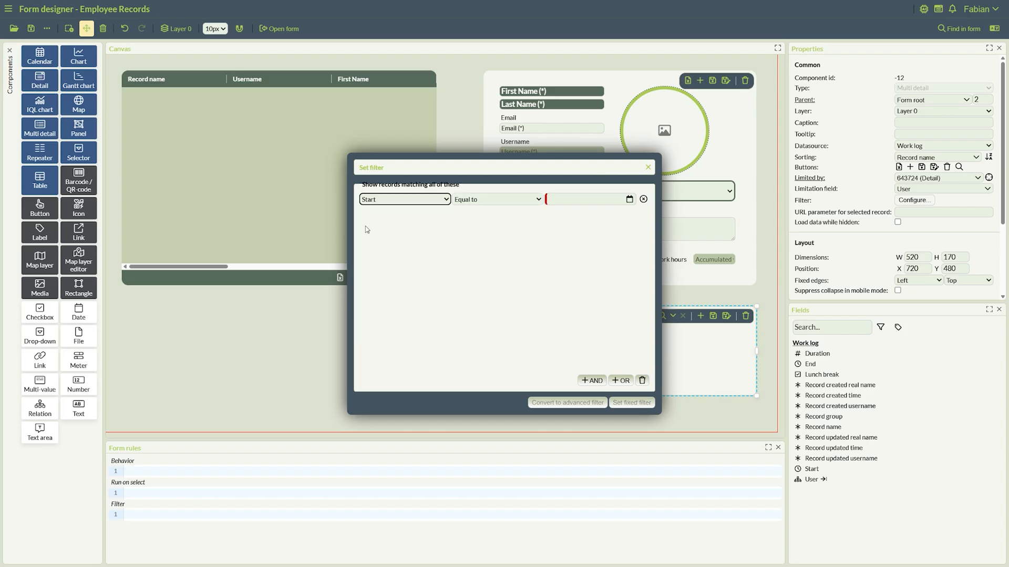
click(489, 202)
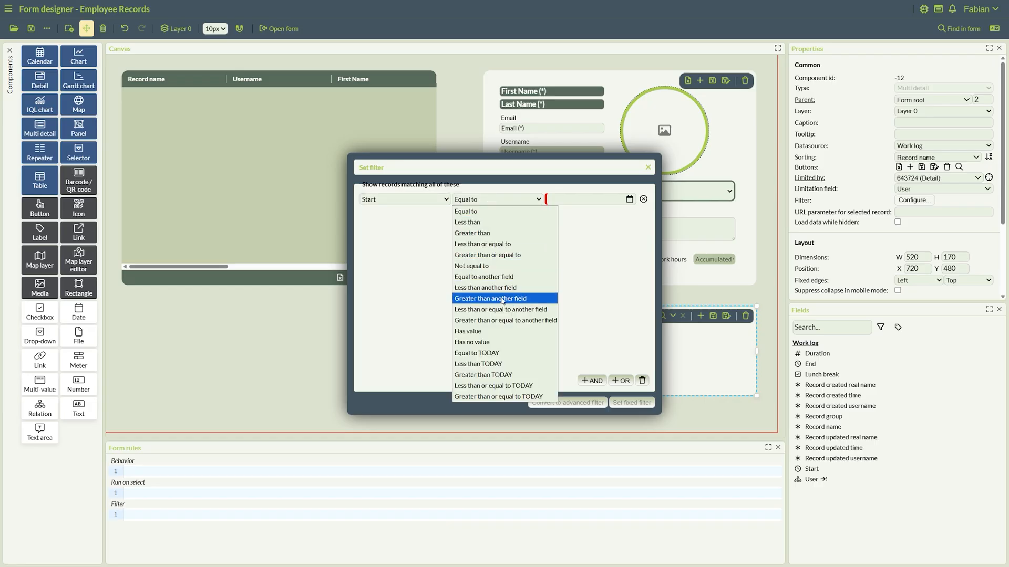
click(493, 375)
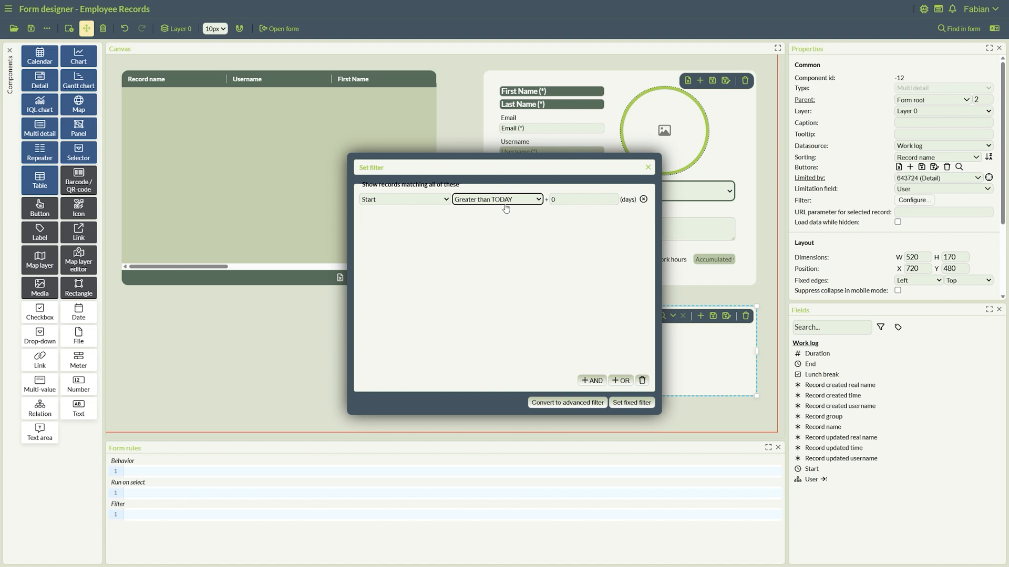
click(561, 200)
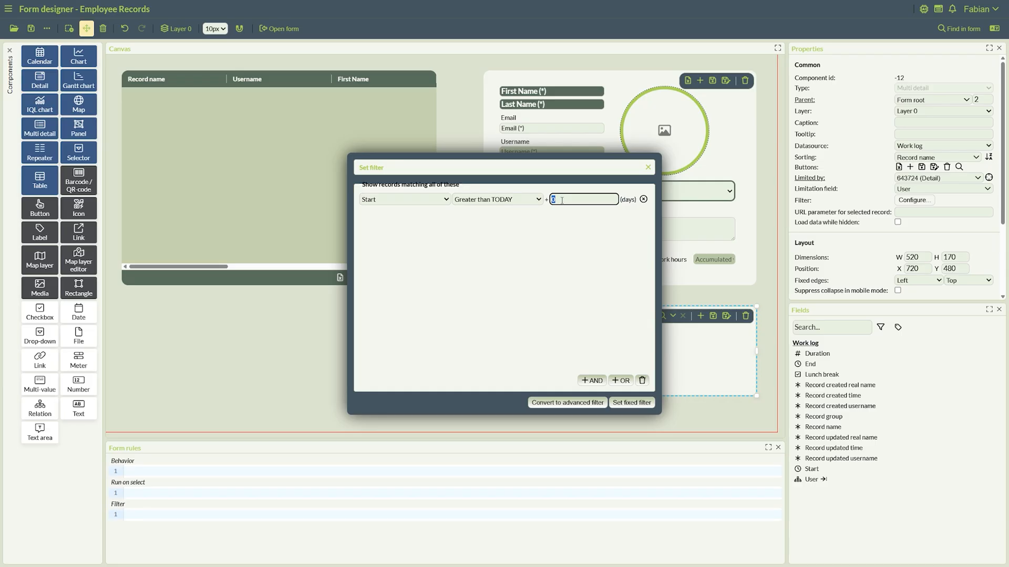
text(-3)
click(634, 403)
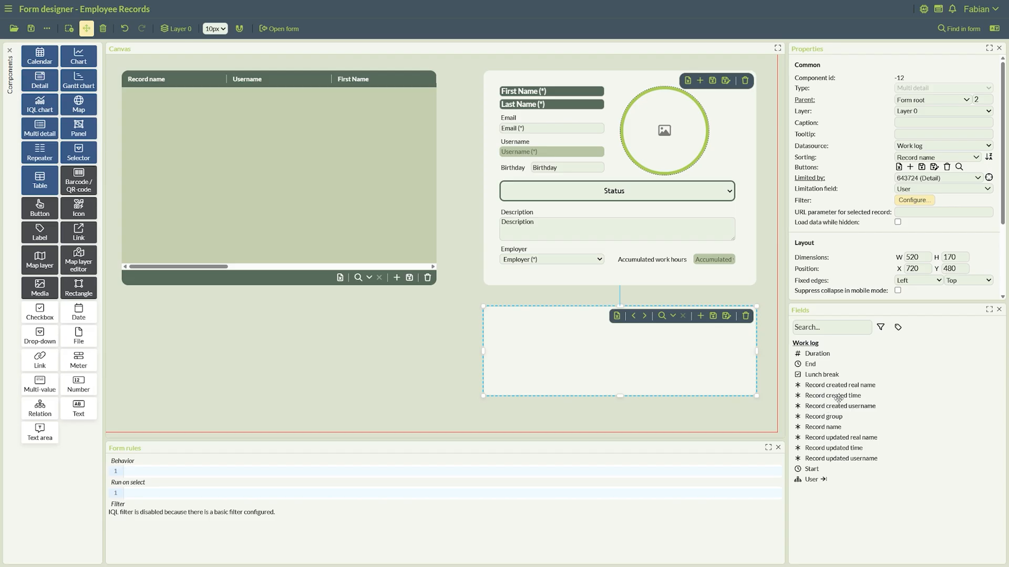
- Add Record created time to the Multi detail without its label, as a centred 200 by 30 field at X 10, Y 10
drag(838, 397, 549, 329)
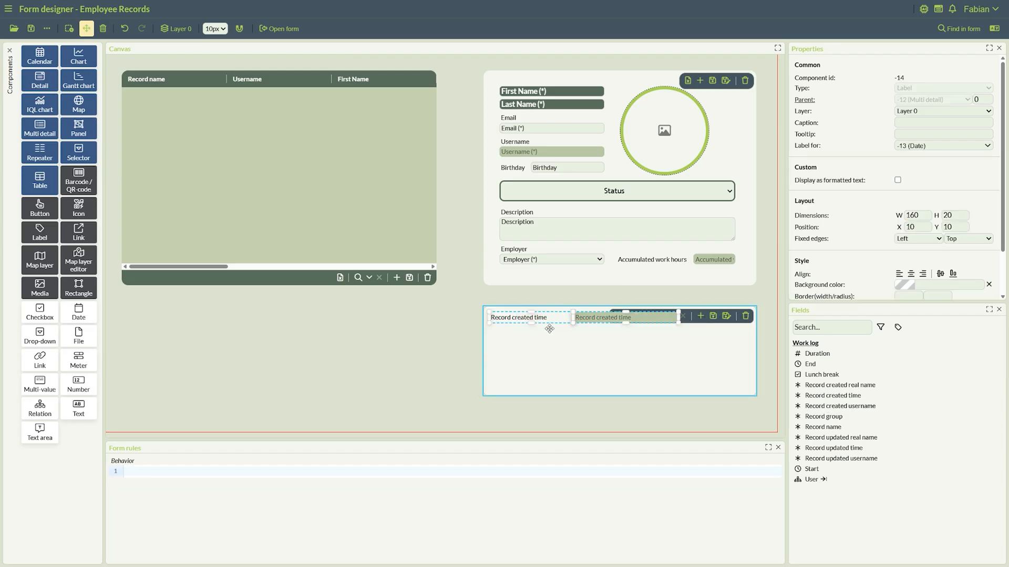
click(584, 345)
click(551, 318)
key(Delete)
drag(622, 318, 552, 322)
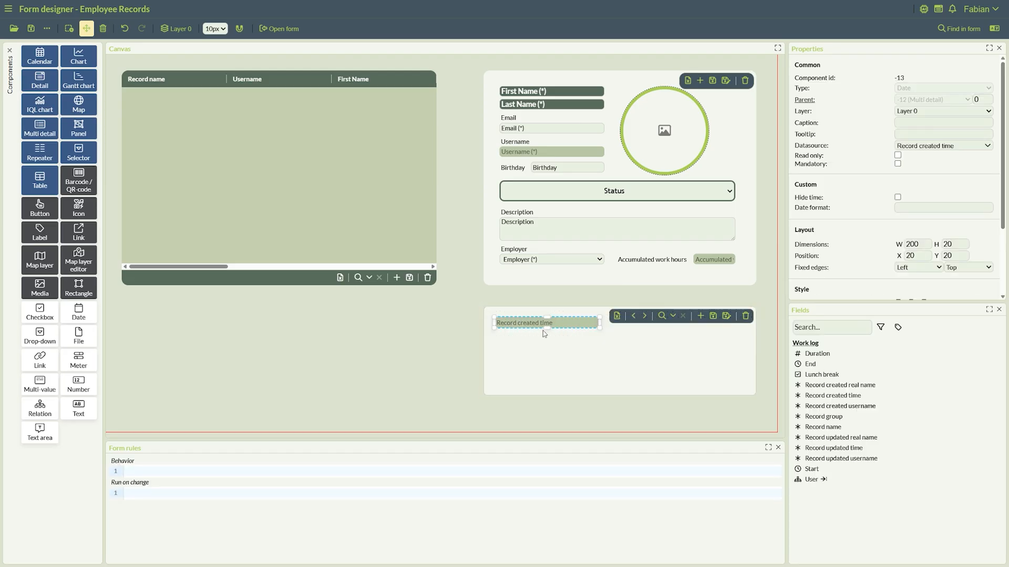
click(571, 340)
click(689, 383)
- Add the Start and End fields together to the Multi detail below Record created time
click(811, 469)
ctrl+click(810, 364)
drag(810, 364, 590, 350)
- Arrange Start and End side by side in one row at Y 60, with labels 50 wide and fields 140 wide
drag(683, 349, 641, 350)
click(570, 377)
drag(508, 348, 520, 343)
drag(596, 348, 668, 343)
drag(674, 344, 731, 343)
drag(629, 343, 666, 343)
click(557, 344)
drag(526, 343, 520, 344)
drag(589, 344, 594, 343)
click(685, 343)
drag(683, 344, 672, 344)
- Add Lunch break below Start and Duration below End, and shrink their fields to line up with the row above
drag(824, 374, 586, 361)
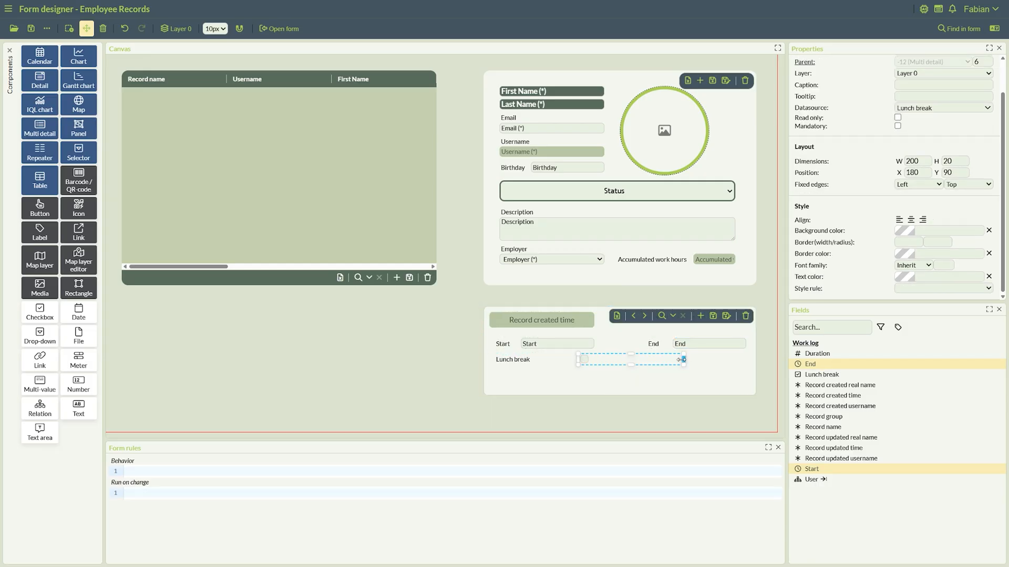
drag(683, 359, 588, 360)
drag(584, 360, 589, 360)
click(514, 368)
drag(816, 353, 680, 359)
click(687, 361)
drag(732, 360, 689, 360)
- Hide the time in the Record created time field
click(547, 321)
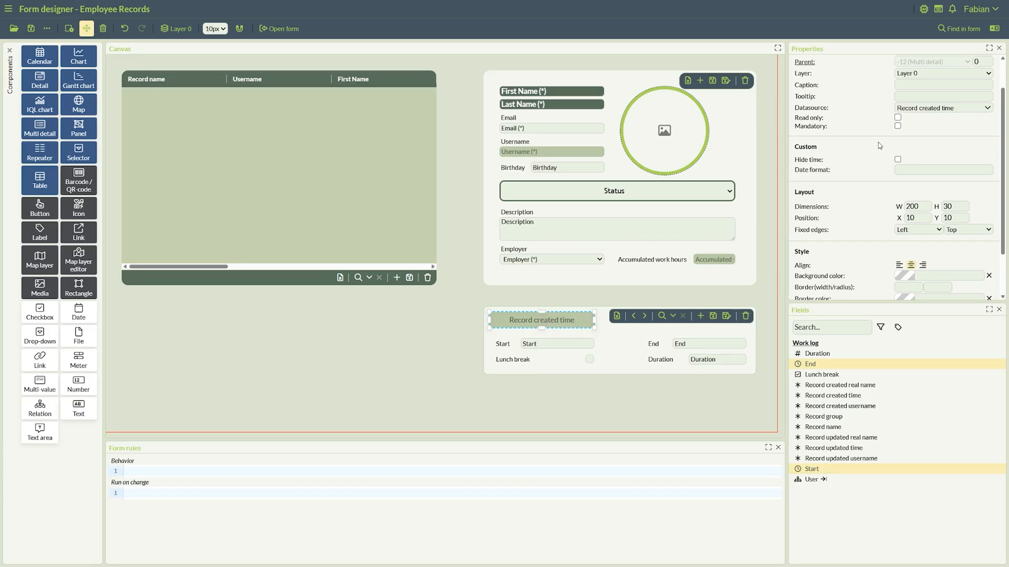
click(897, 160)
click(813, 389)
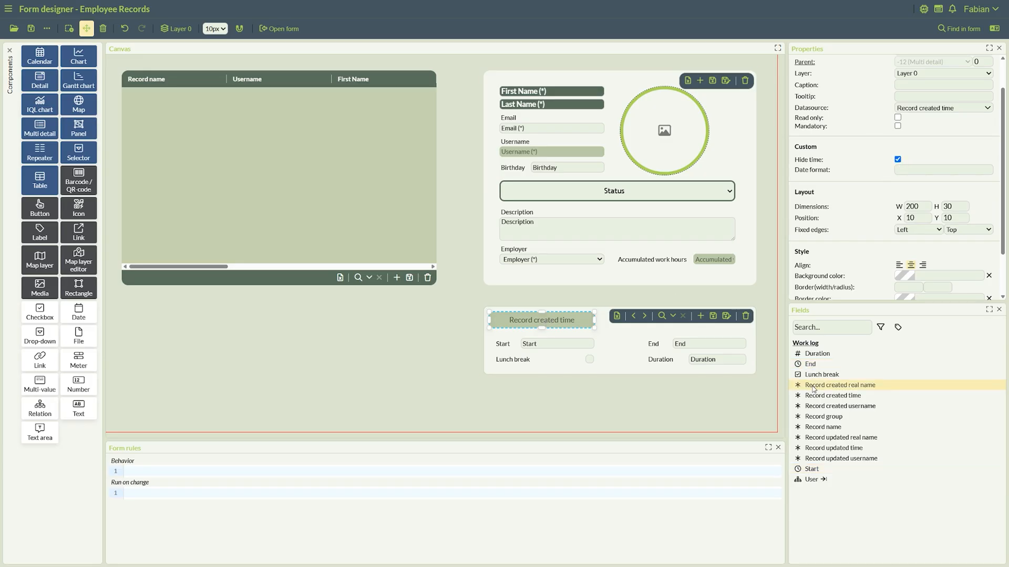
shift+click(817, 459)
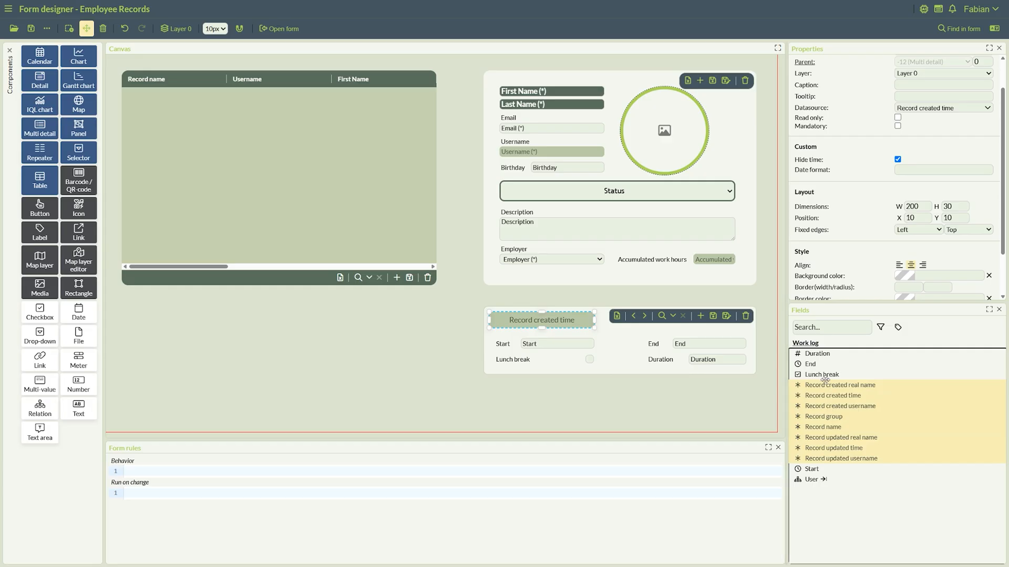
drag(807, 469, 508, 344)
click(508, 344)
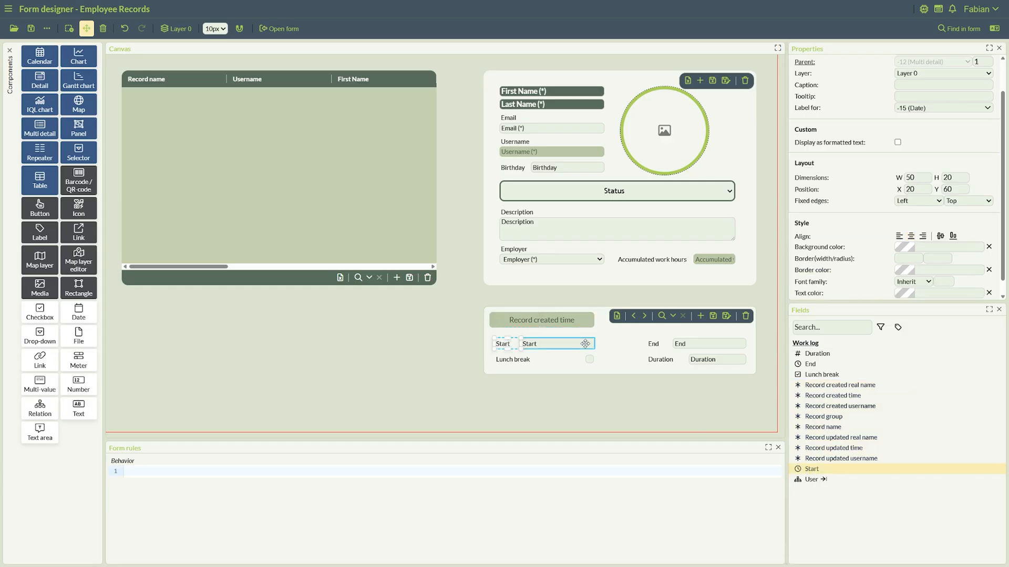
shift+click(653, 343)
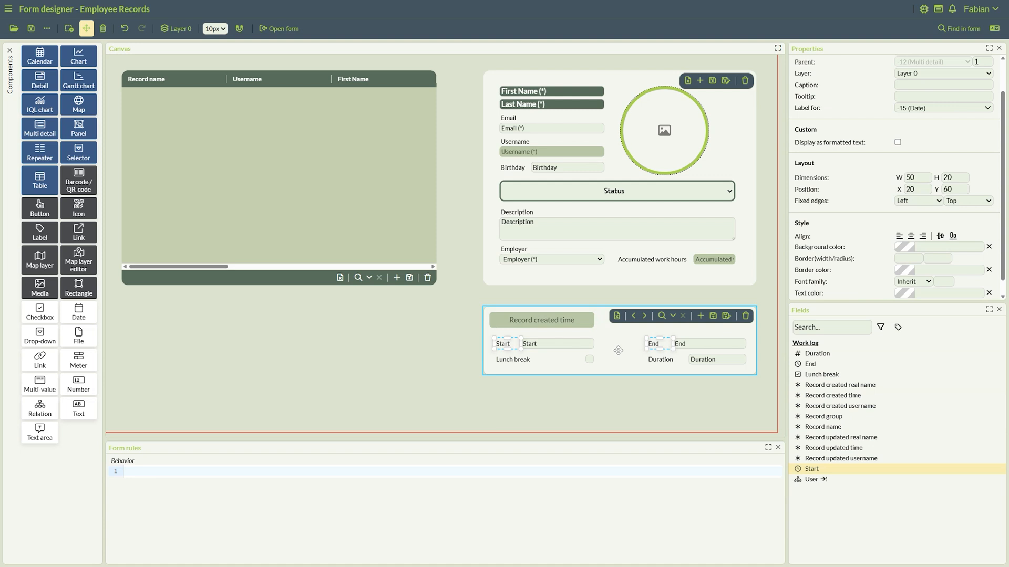
- Set the date format of both the Start and End fields to HH:MI:SS and save the form
click(566, 347)
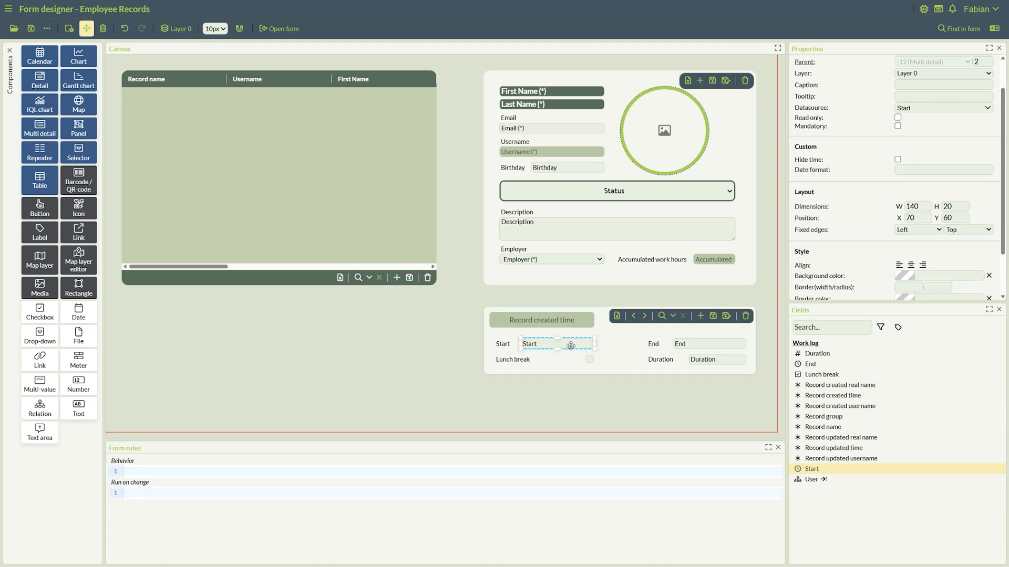
shift+click(700, 343)
click(905, 170)
text(HH:MI:SS)
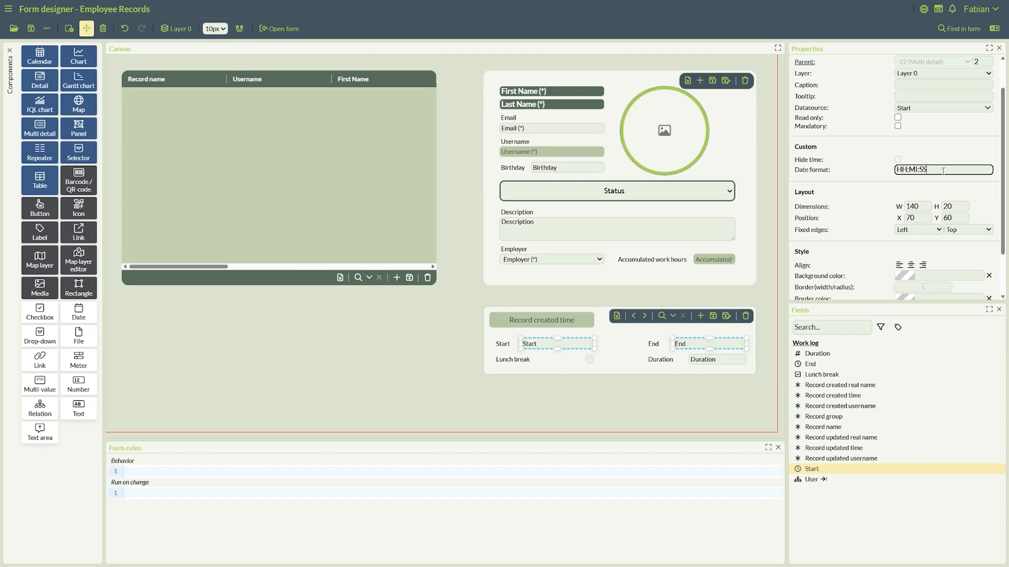
click(690, 385)
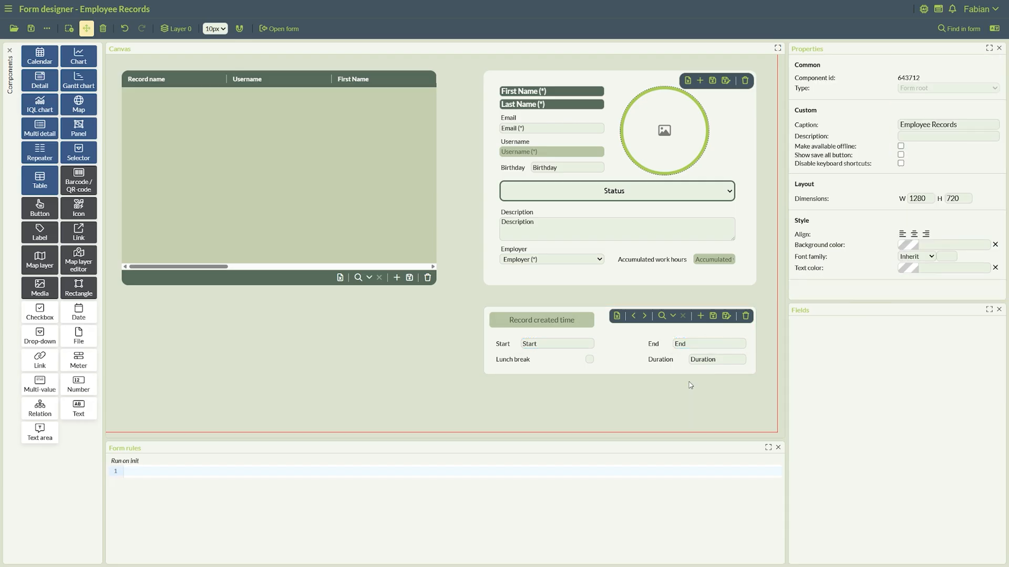
click(32, 30)
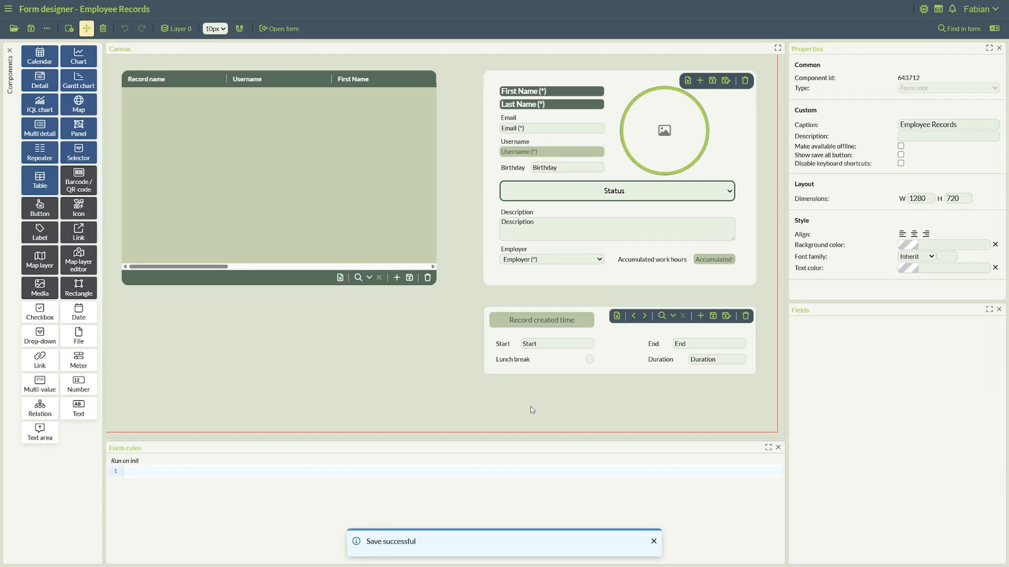
- Open the form and save a work log for the first user with Start 09:21:00 and End 18:33:00
click(284, 30)
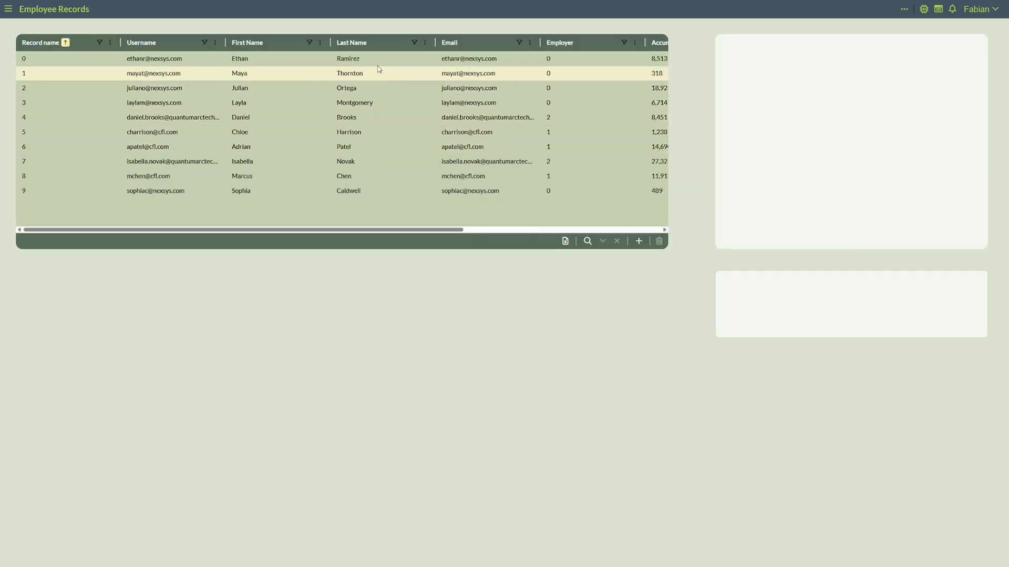
click(383, 63)
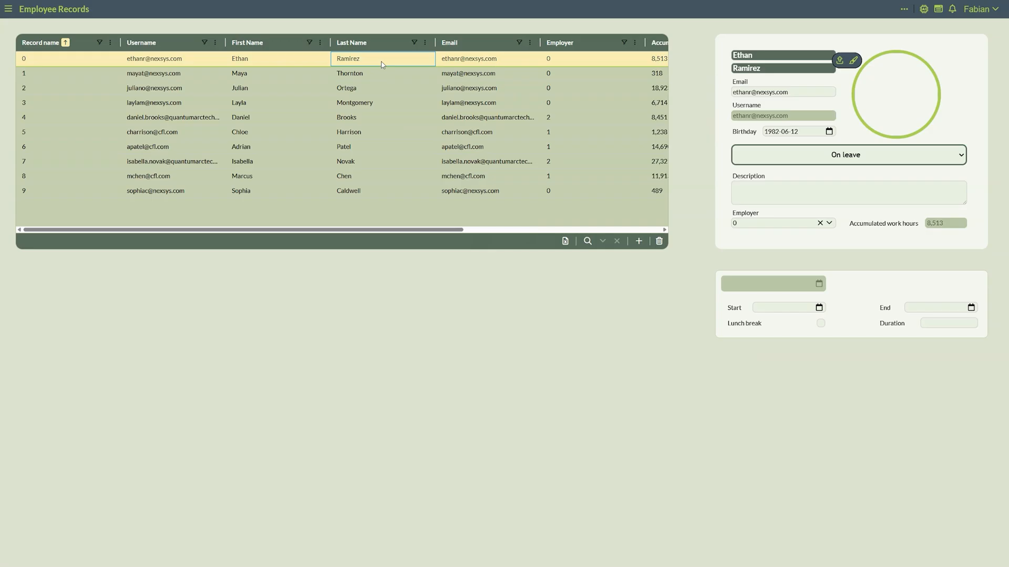
mouse_move(839, 289)
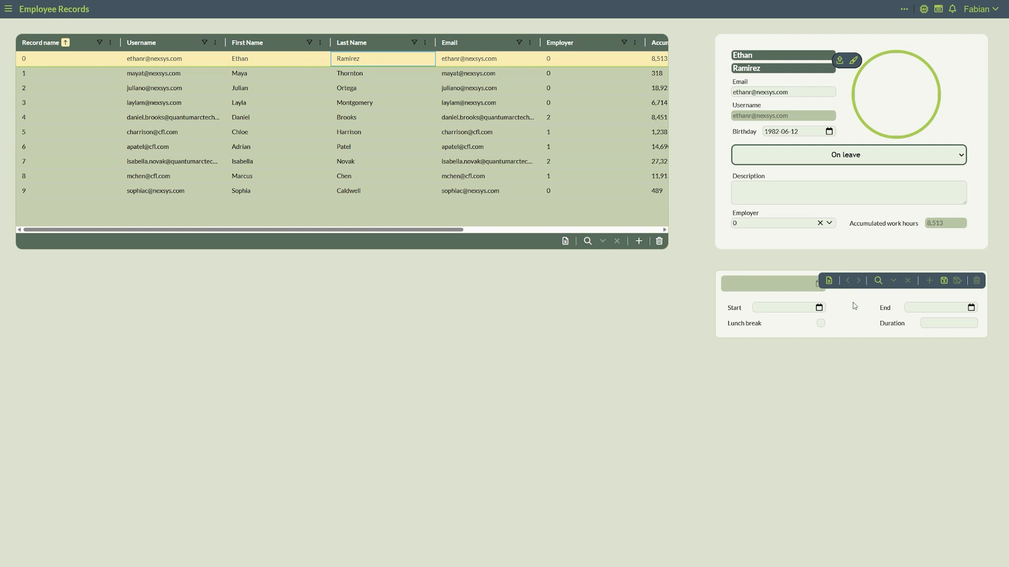
click(818, 310)
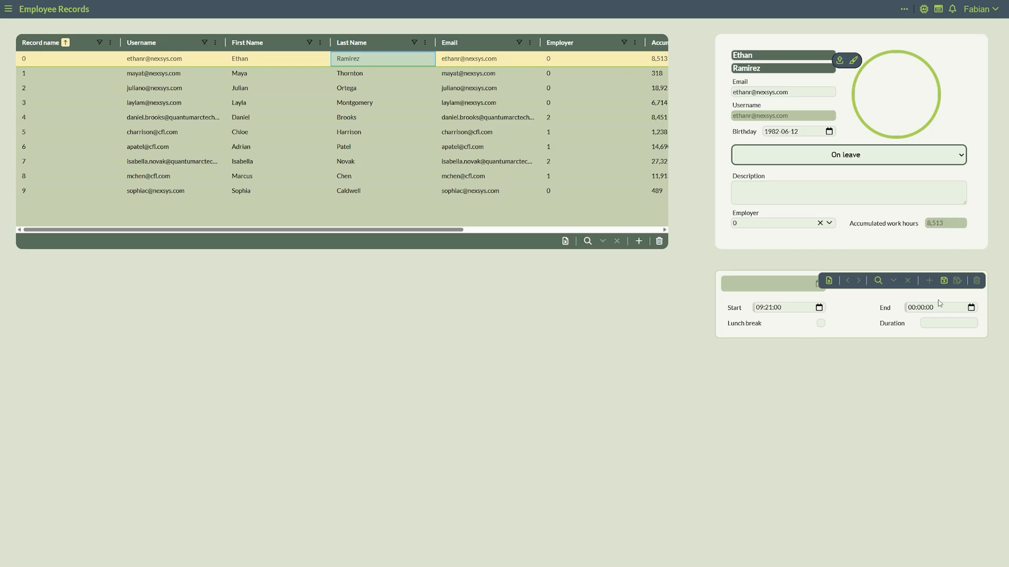
drag(941, 306, 950, 308)
text(18:33)
click(944, 280)
- Save another work log for the same user on 2025-10-09, with Start 08:25:00 and End 17:43:00
click(820, 311)
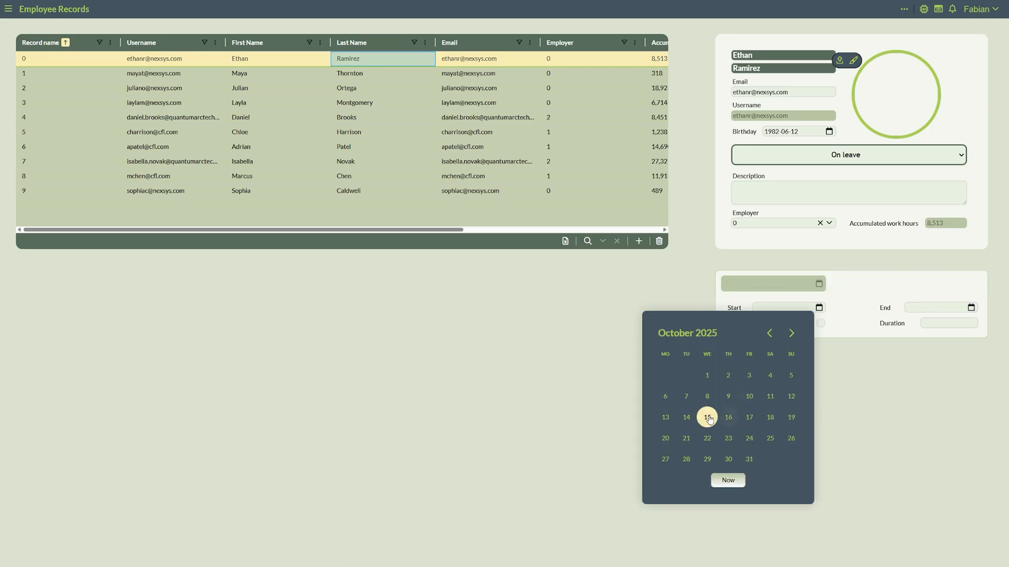
click(727, 396)
click(803, 307)
double_click(794, 307)
text(08)
double_click(802, 307)
text(25)
key(Tab)
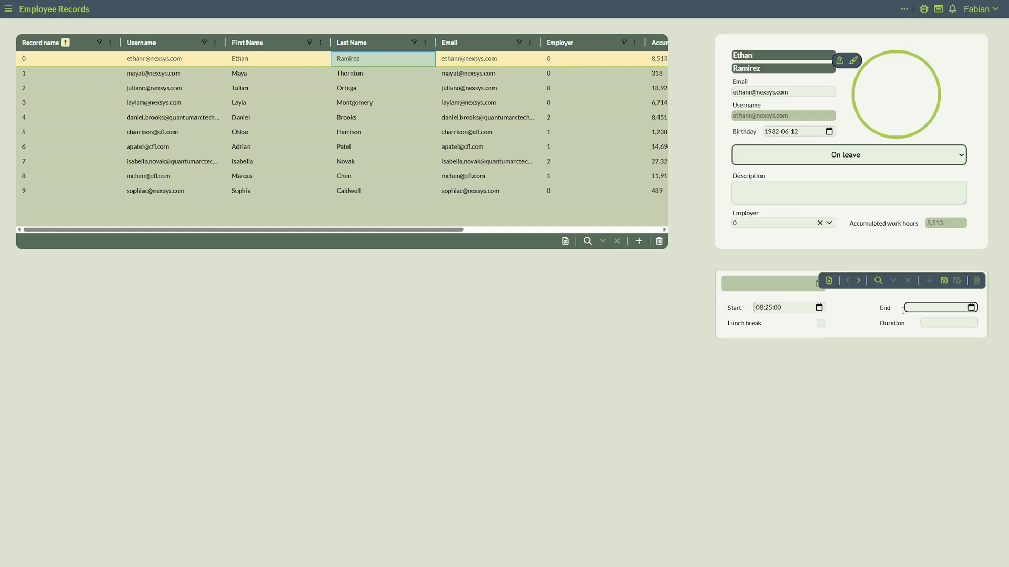
text(2025-10-09 17:00:00)
double_click(956, 309)
text(4)
click(944, 281)
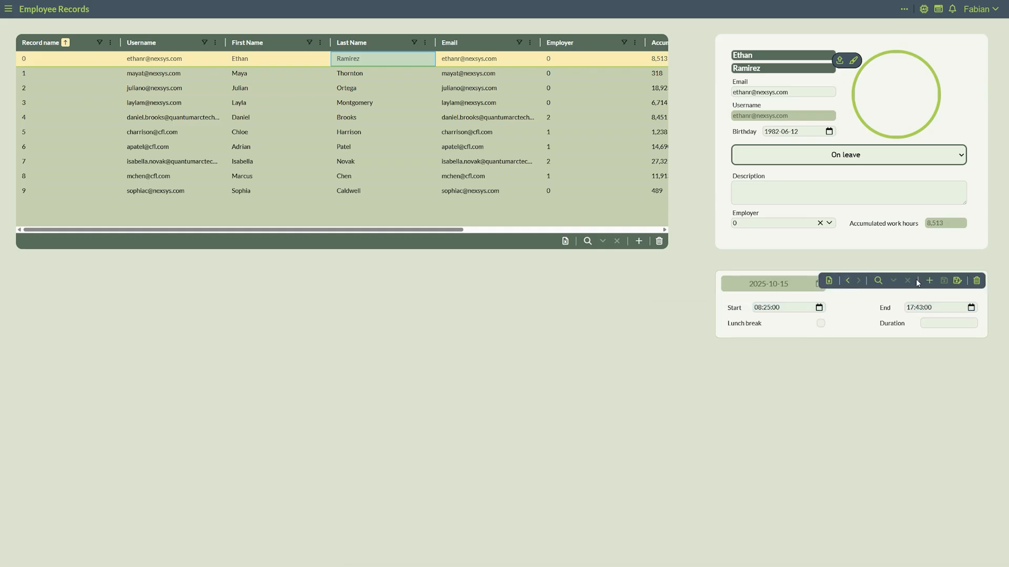
- Save a third work log for the same user on 2025-10-07, with Start 07:55:00 and End 15:59:00
click(819, 307)
click(704, 395)
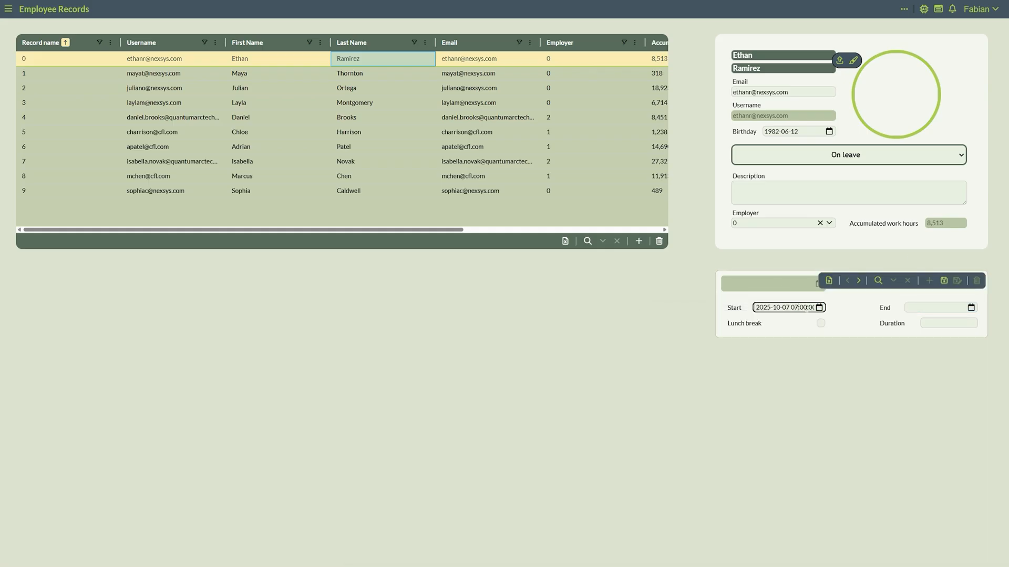
click(819, 309)
click(707, 417)
double_click(946, 308)
text(15)
double_click(955, 307)
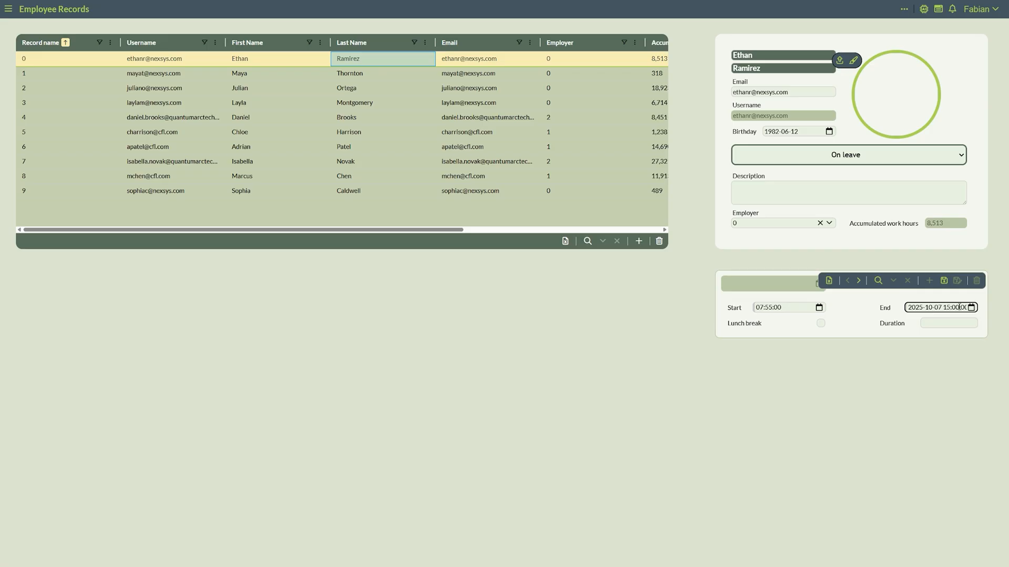
text(59)
click(938, 323)
click(944, 281)
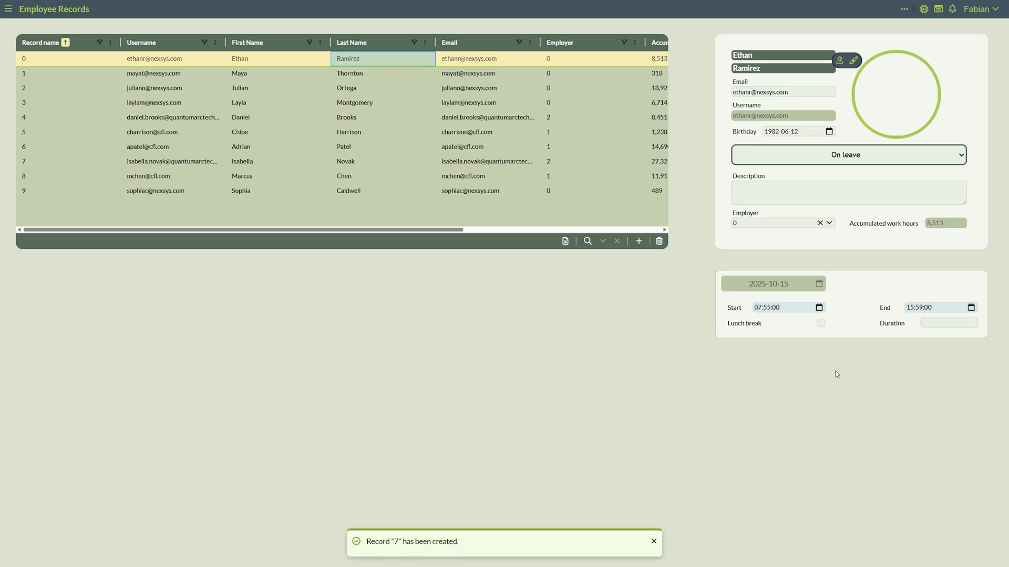
- Browse through the selected user's work logs and check the calendar dates behind their Start times
mouse_move(853, 337)
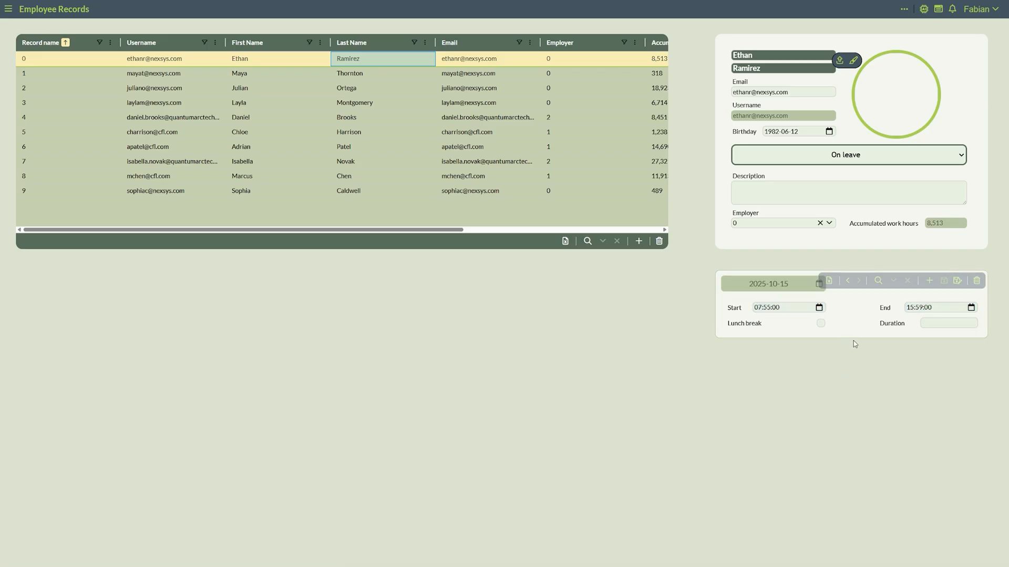
click(847, 281)
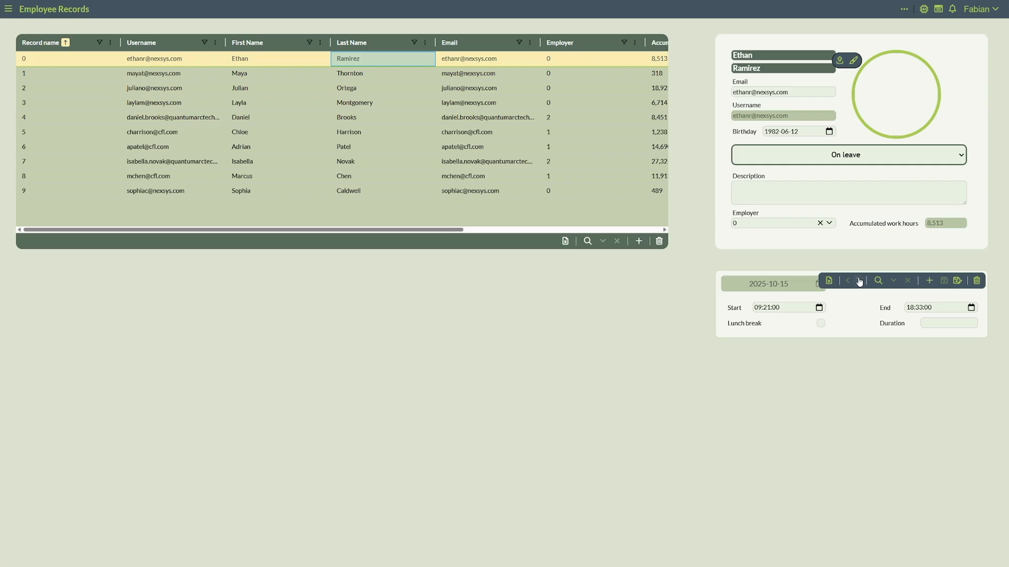
click(859, 283)
click(798, 286)
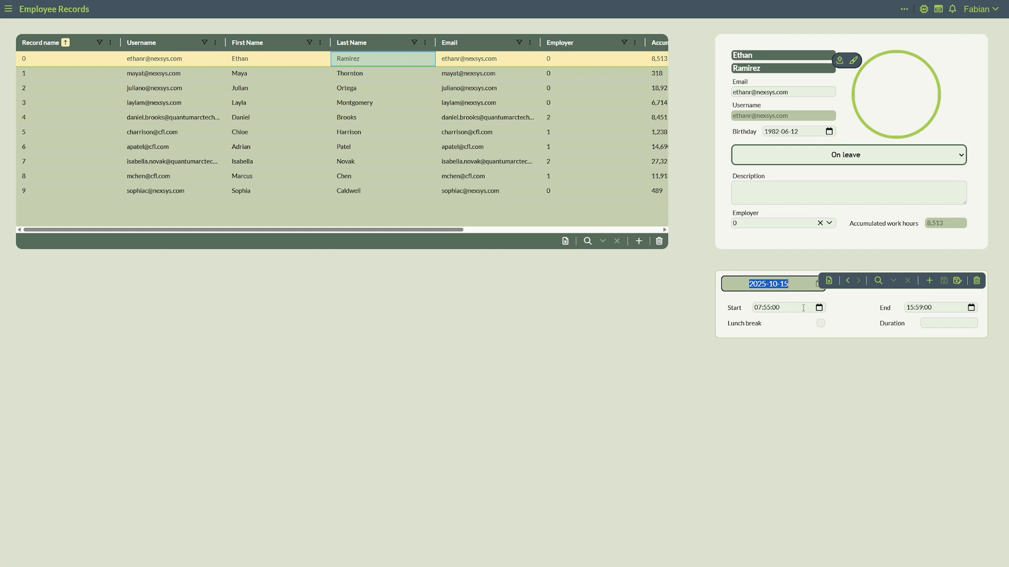
click(819, 309)
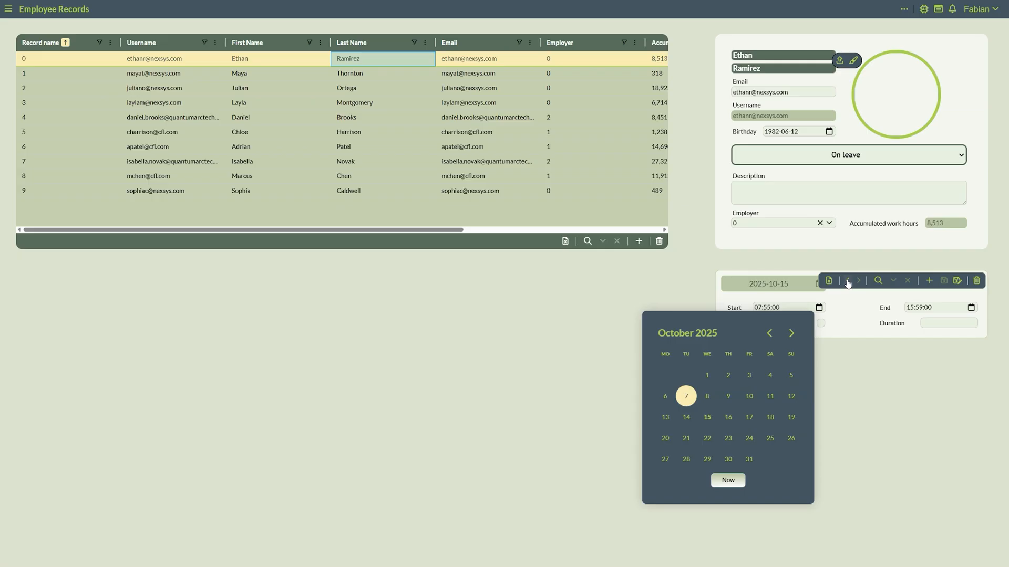
click(848, 284)
click(819, 310)
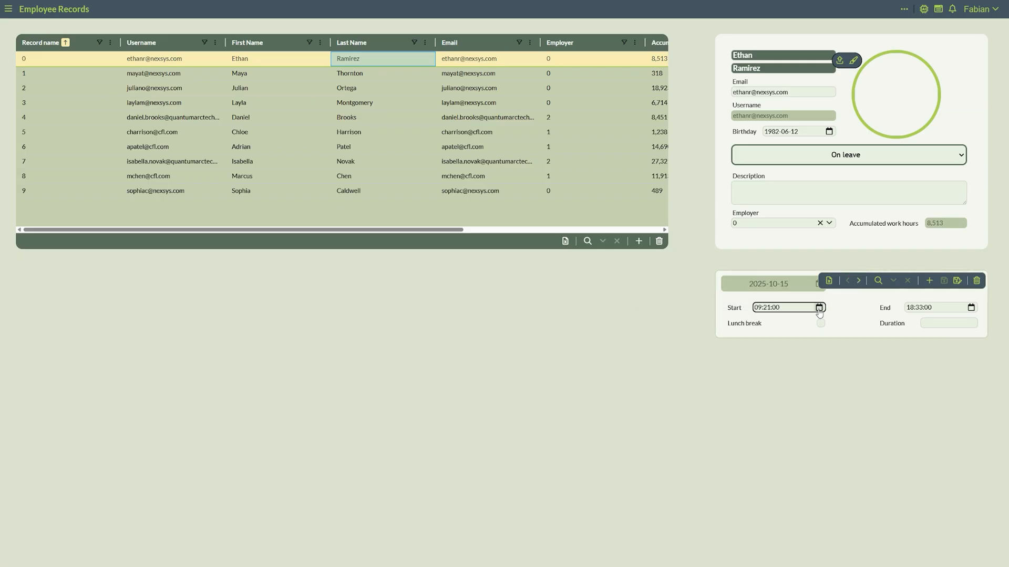
click(835, 304)
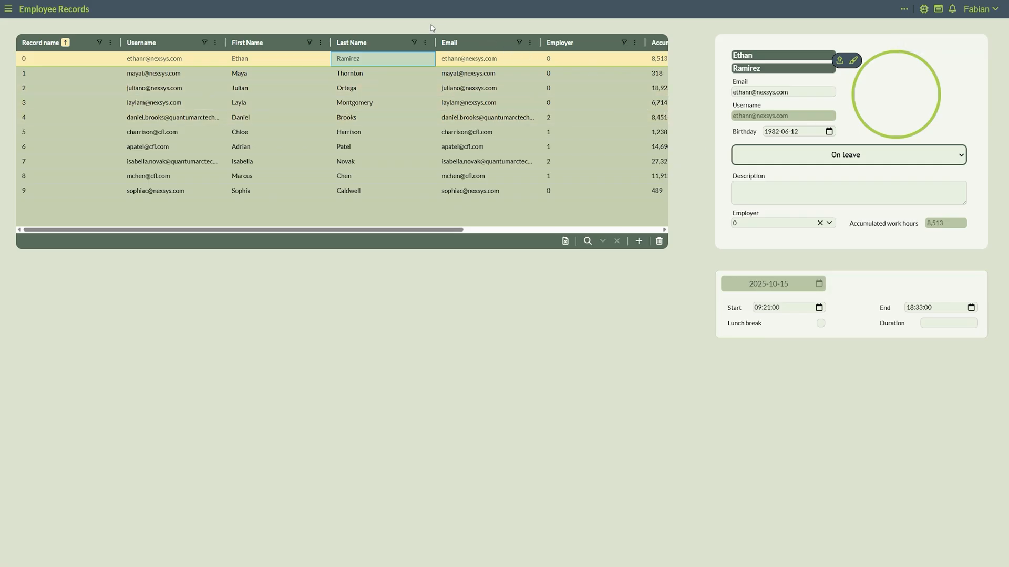
- Reopen the form in the designer and remove the Export to Excel, Save as new, Delete and Search buttons from the Work log Multi detail
click(903, 9)
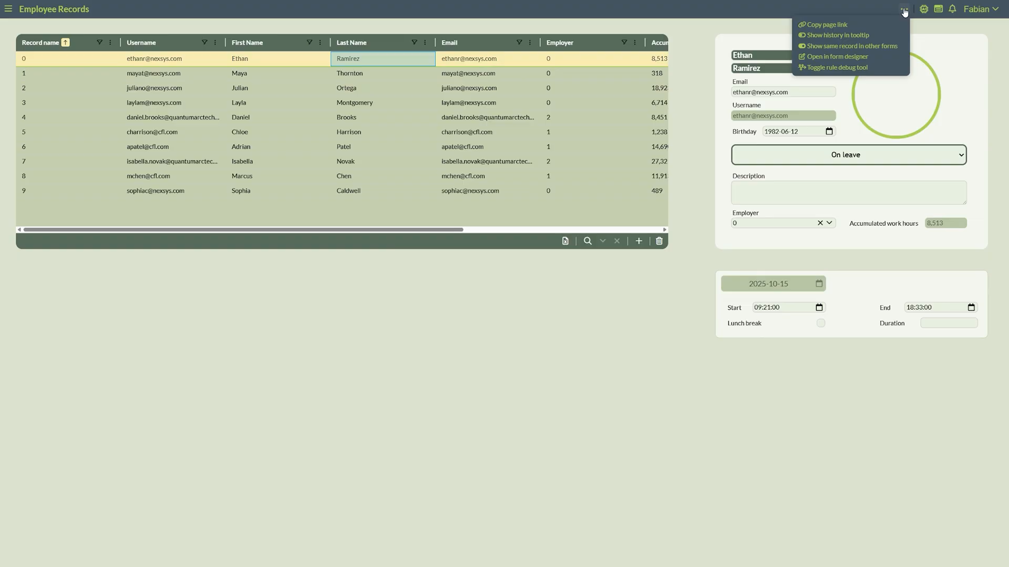
click(857, 56)
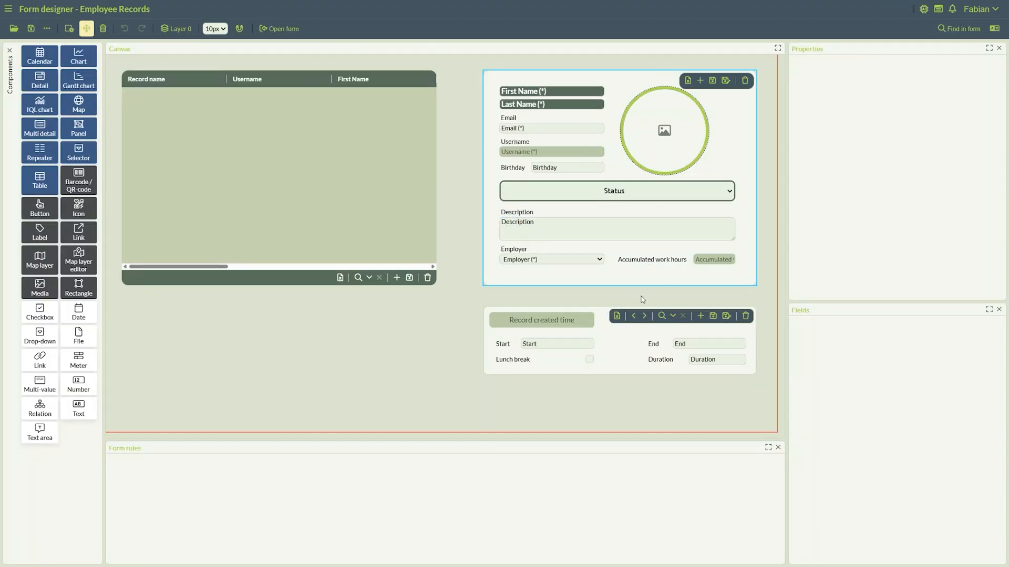
click(635, 336)
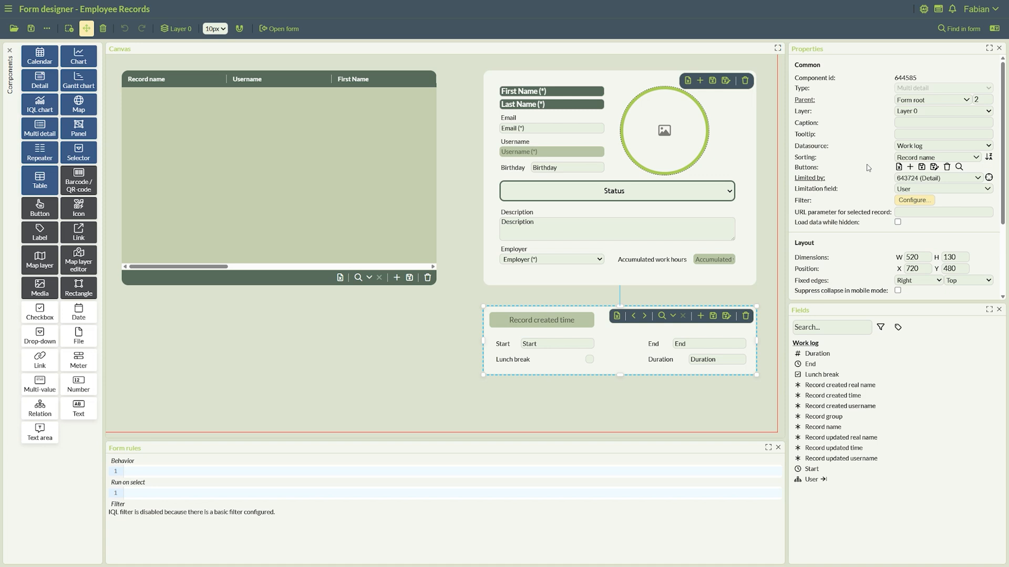
click(898, 169)
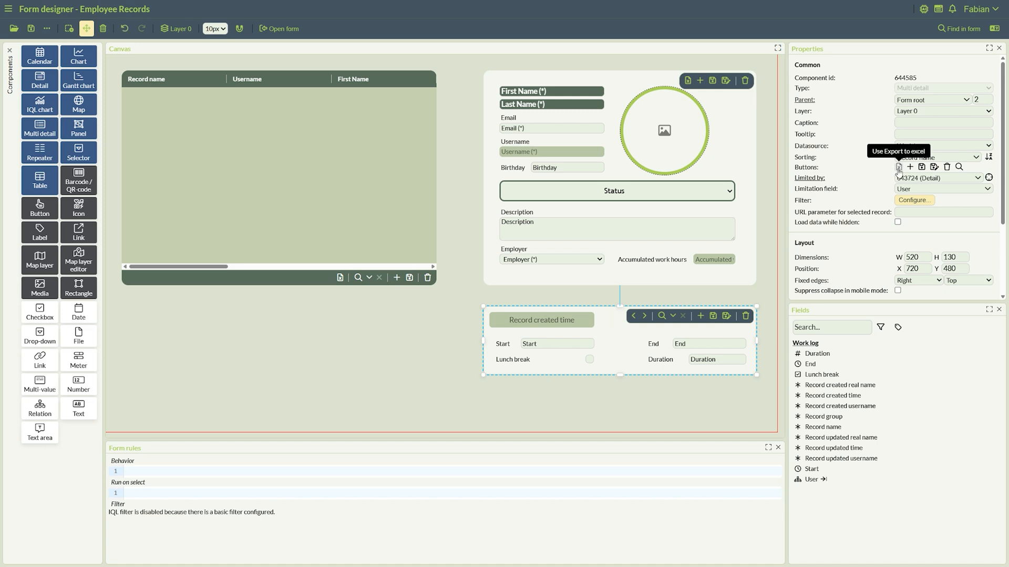
click(934, 168)
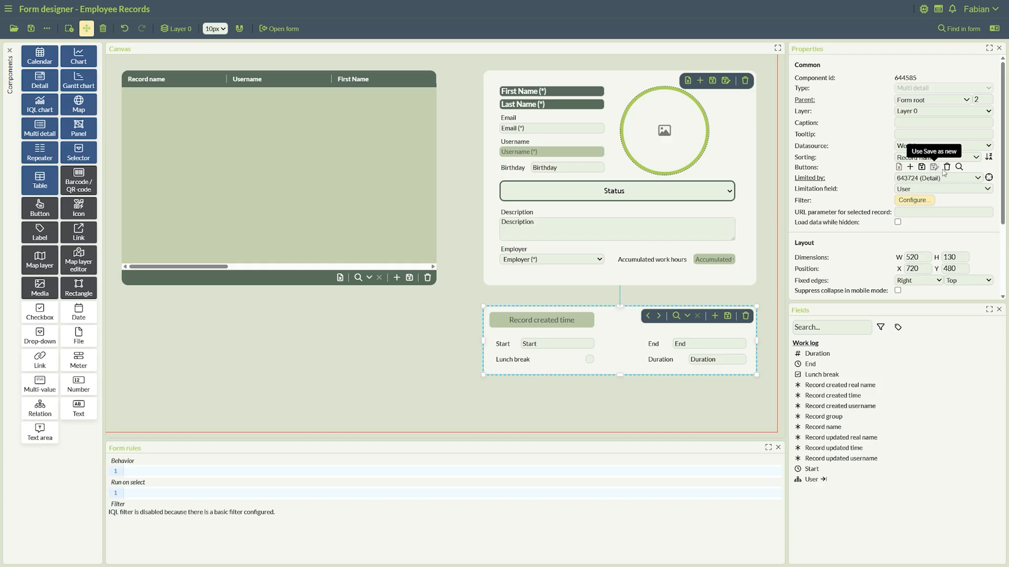
click(947, 167)
click(959, 167)
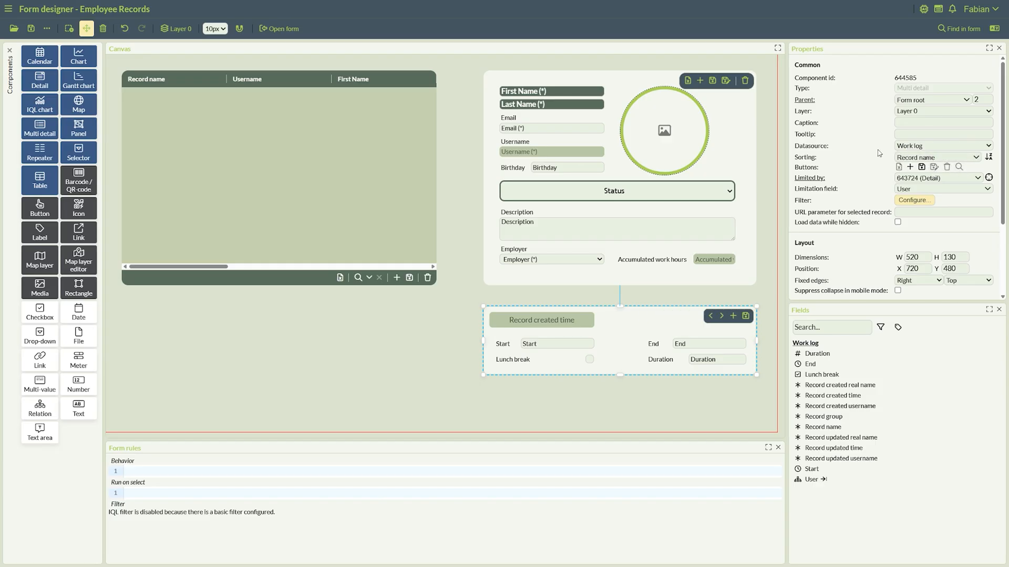
- Sort the Work log Multi detail by Start in reversed order and save the form
click(906, 158)
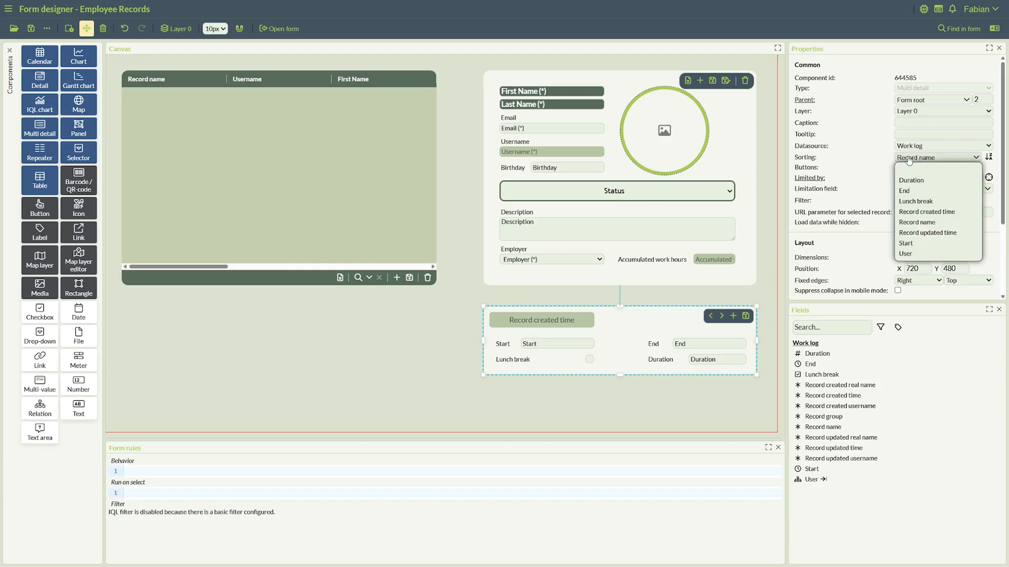
click(906, 244)
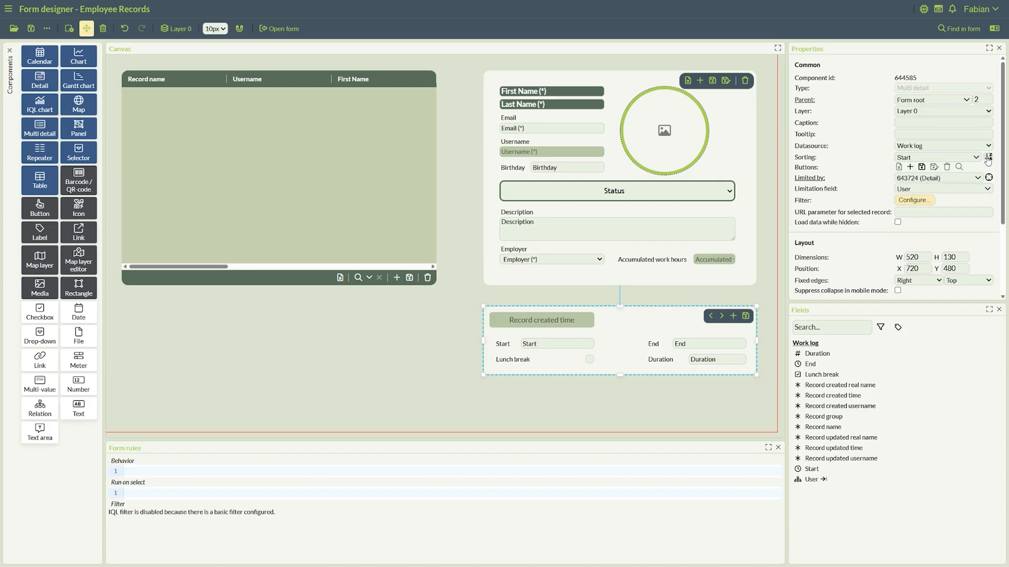
click(987, 158)
click(989, 158)
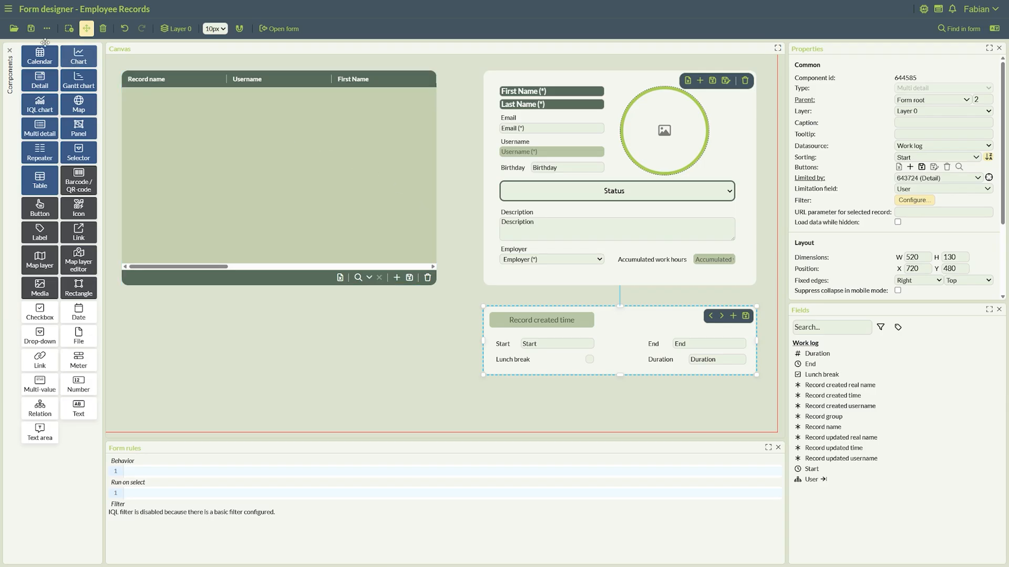
click(31, 28)
- Add a Panel below the User table, sized 600 × 200 and positioned at X 30, Y 480
mouse_move(31, 153)
mouse_down()
mouse_move(306, 365)
mouse_move(121, 174)
mouse_move(43, 149)
mouse_up()
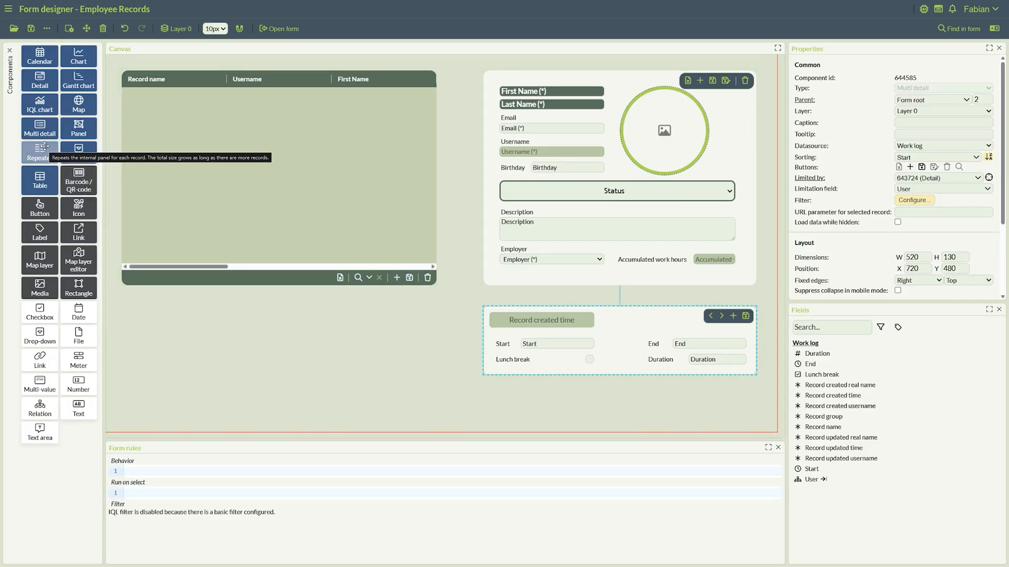
drag(78, 129, 319, 418)
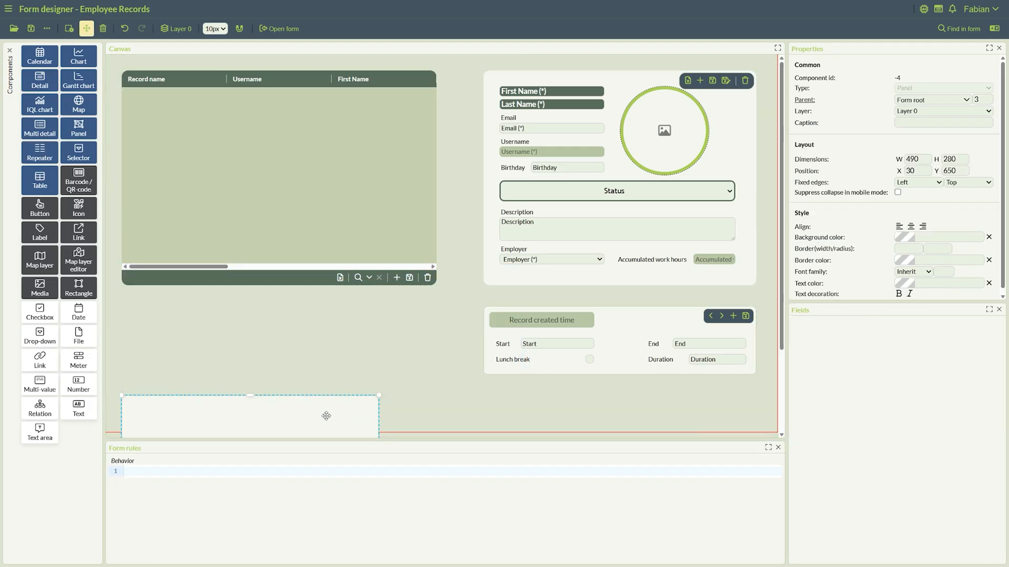
drag(379, 374, 437, 374)
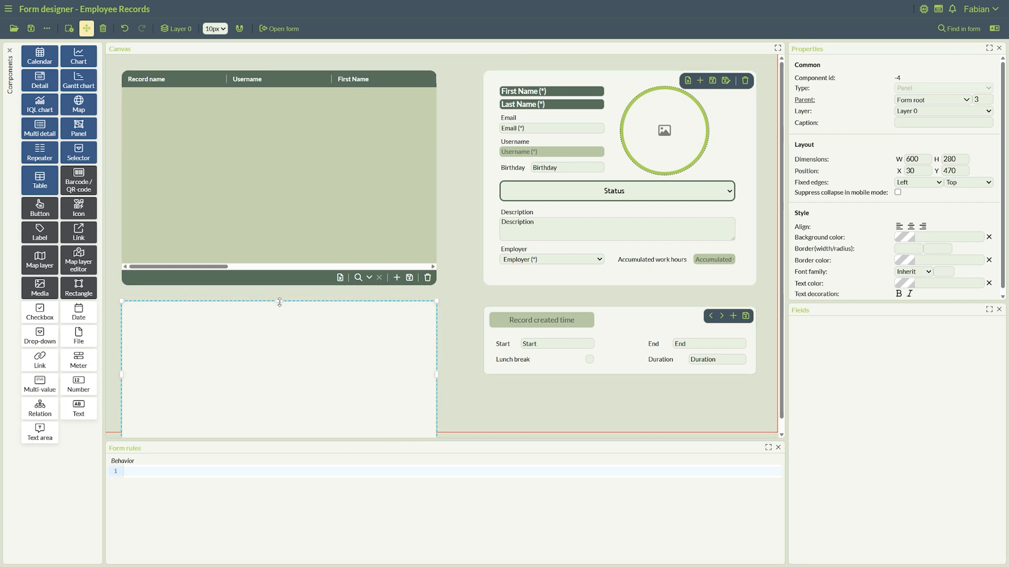
drag(279, 301, 279, 396)
mouse_move(272, 414)
mouse_down()
mouse_move(271, 314)
mouse_move(286, 411)
mouse_up()
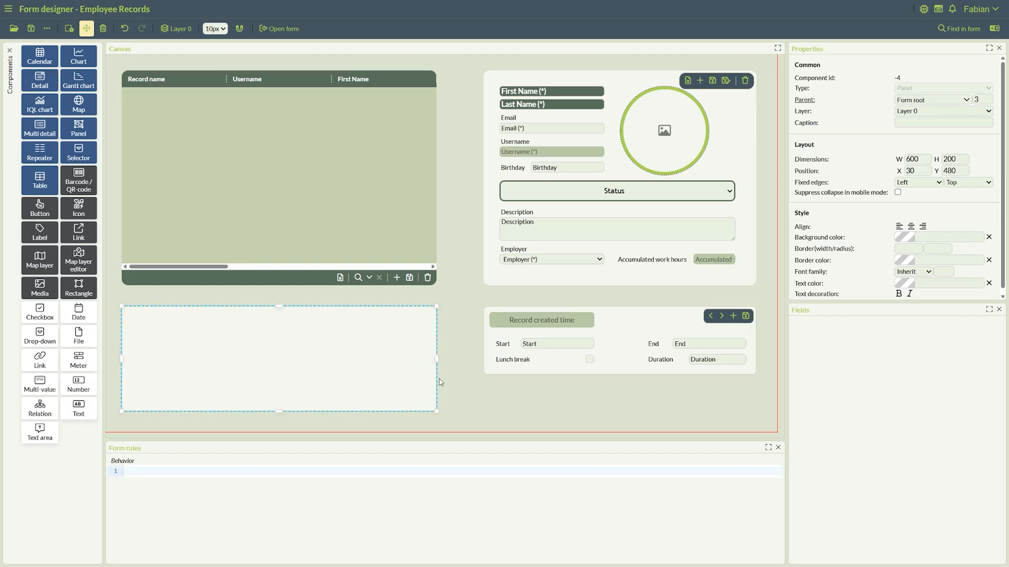
click(450, 373)
- Set the new panel's fixed edges to Both (stretch) horizontally and vertically
click(358, 347)
click(916, 186)
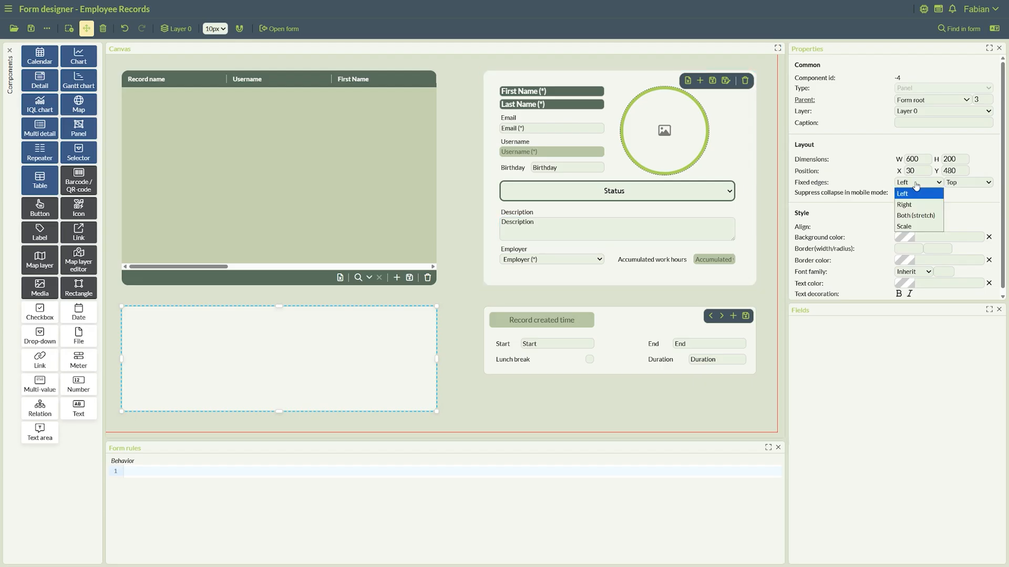
click(915, 215)
click(969, 184)
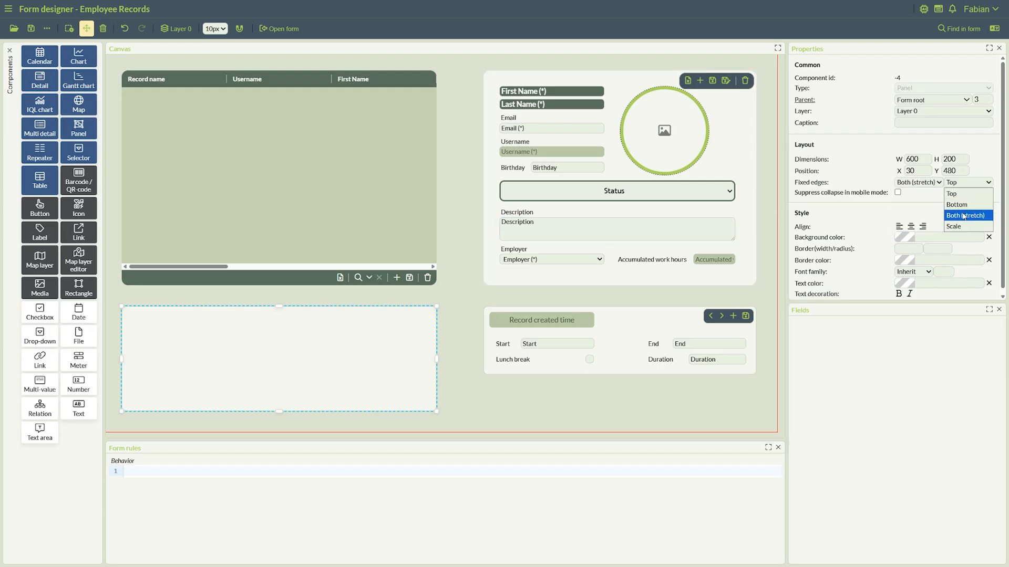
click(964, 216)
- Give the panel the theme's Border colour C7D2B0 as its background colour
scroll(1001, 227, down, 1)
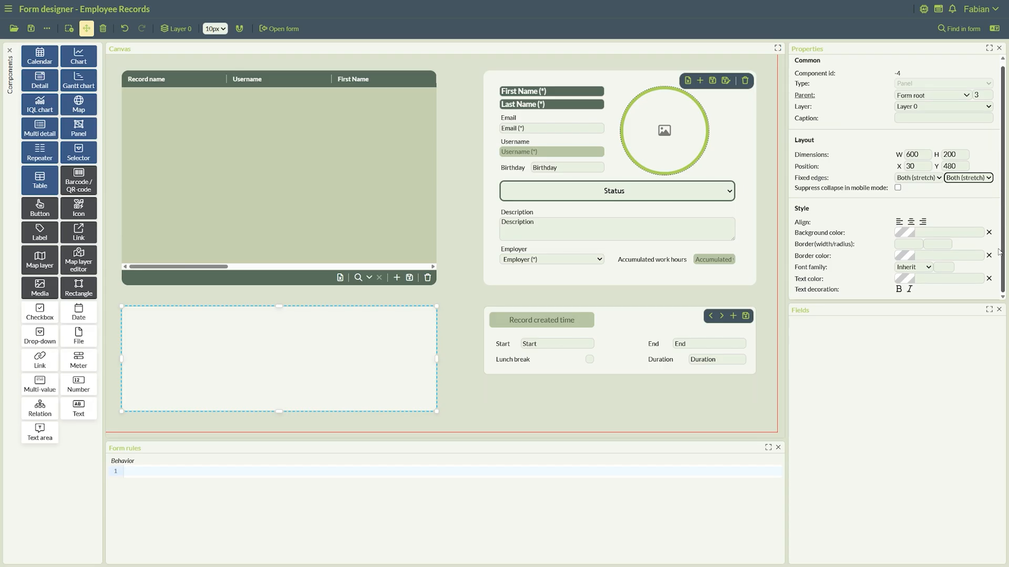
click(908, 245)
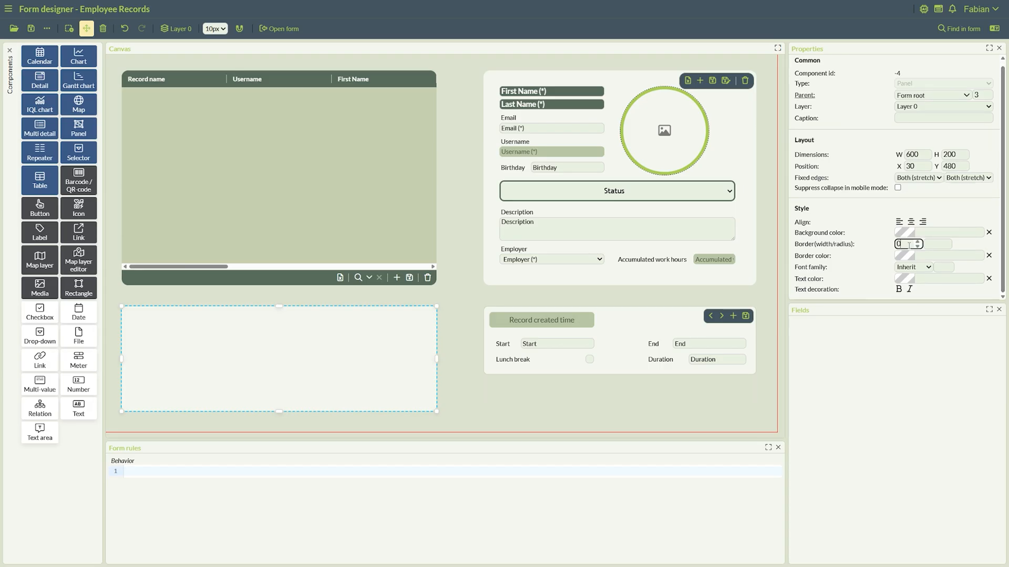
click(904, 232)
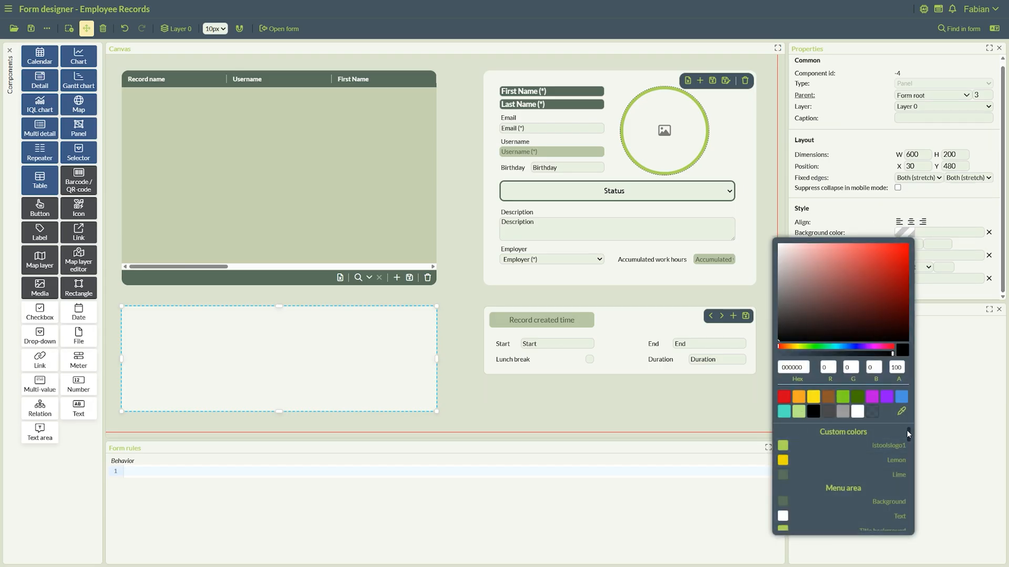
scroll(851, 457, down, 3)
click(808, 460)
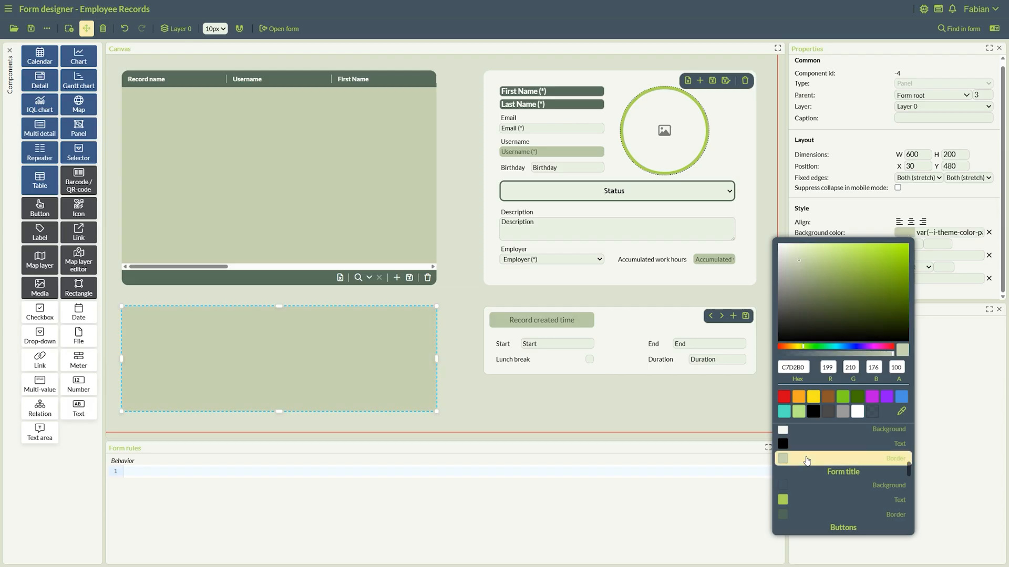
click(585, 406)
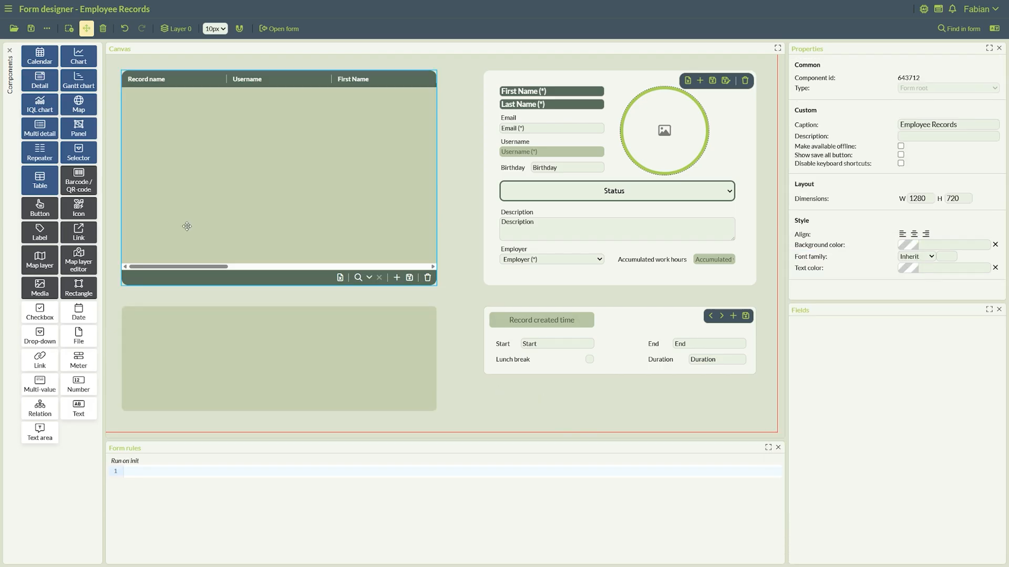
- Place a Repeater inside the new panel, sized 540 × 200, and check that the panel is its parent
drag(39, 153, 322, 408)
drag(510, 307, 421, 390)
drag(374, 418, 379, 332)
drag(282, 301, 282, 307)
drag(282, 415, 282, 410)
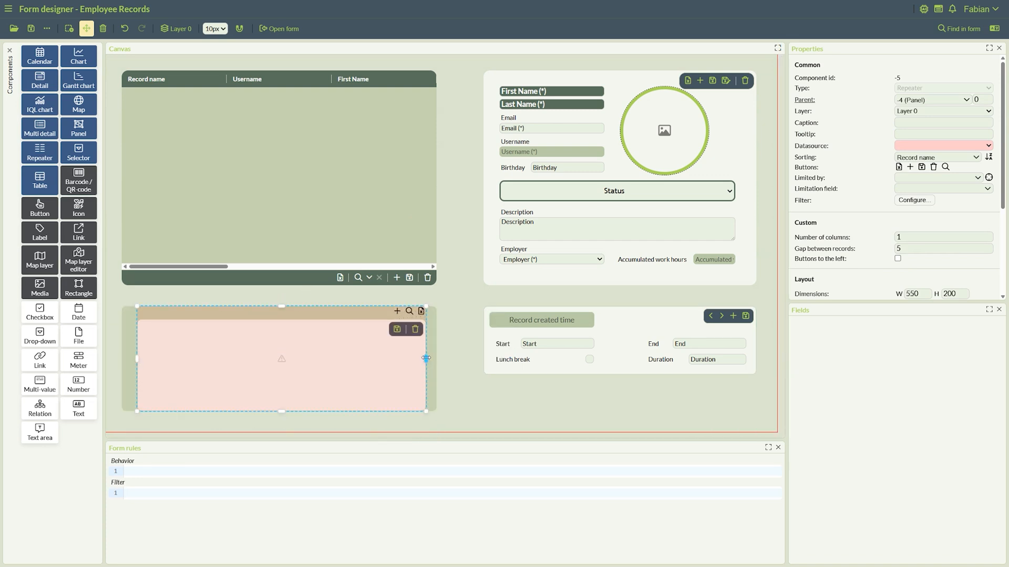
drag(425, 358, 421, 359)
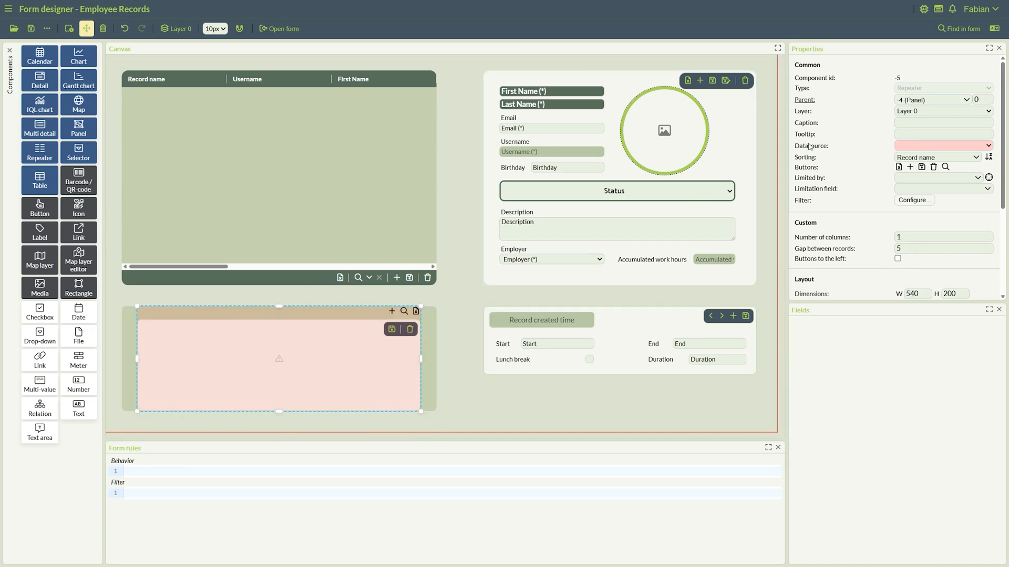
click(936, 102)
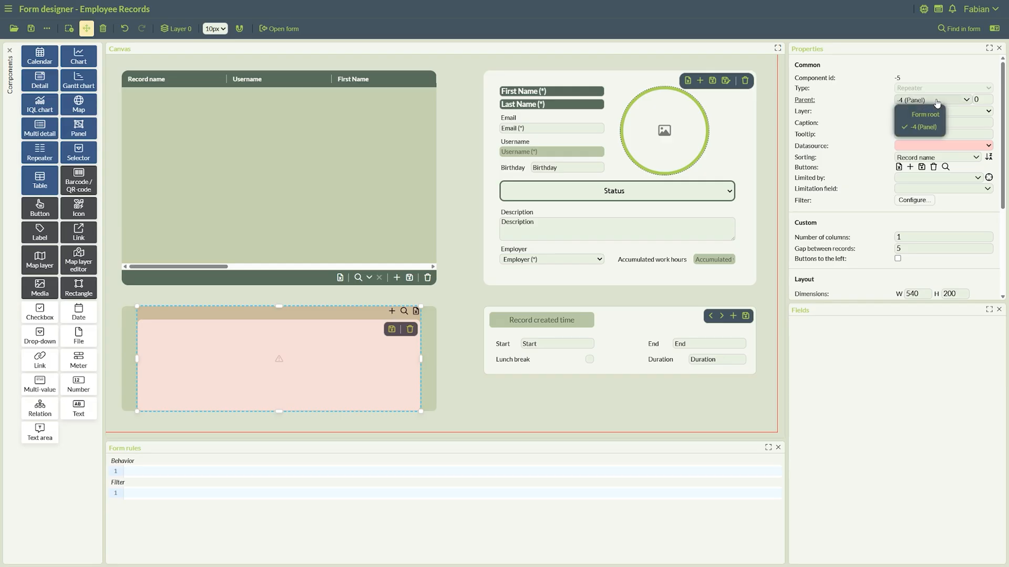
click(937, 102)
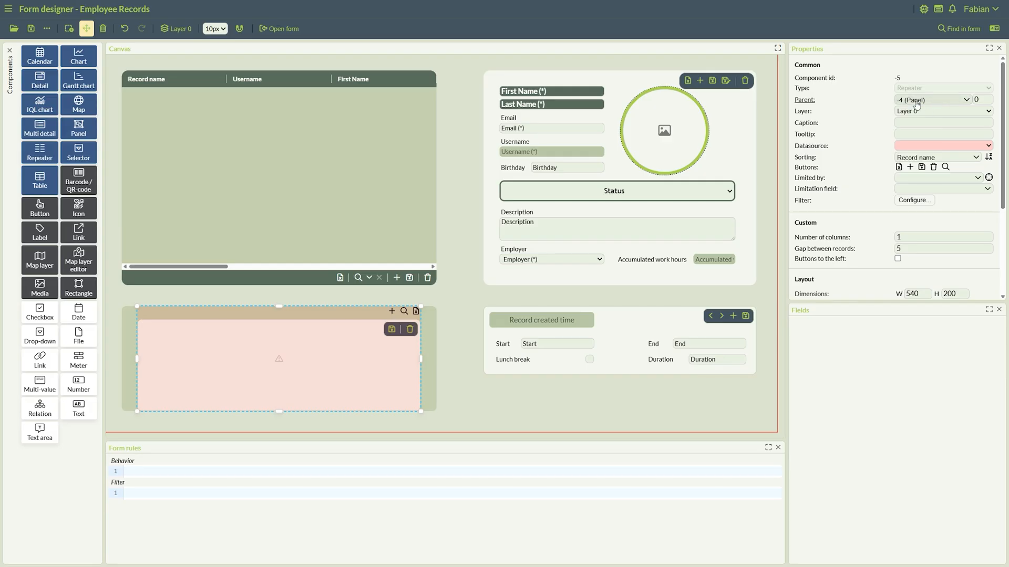
- Set the repeater's datasource to Company and the gap between records to 12
click(948, 146)
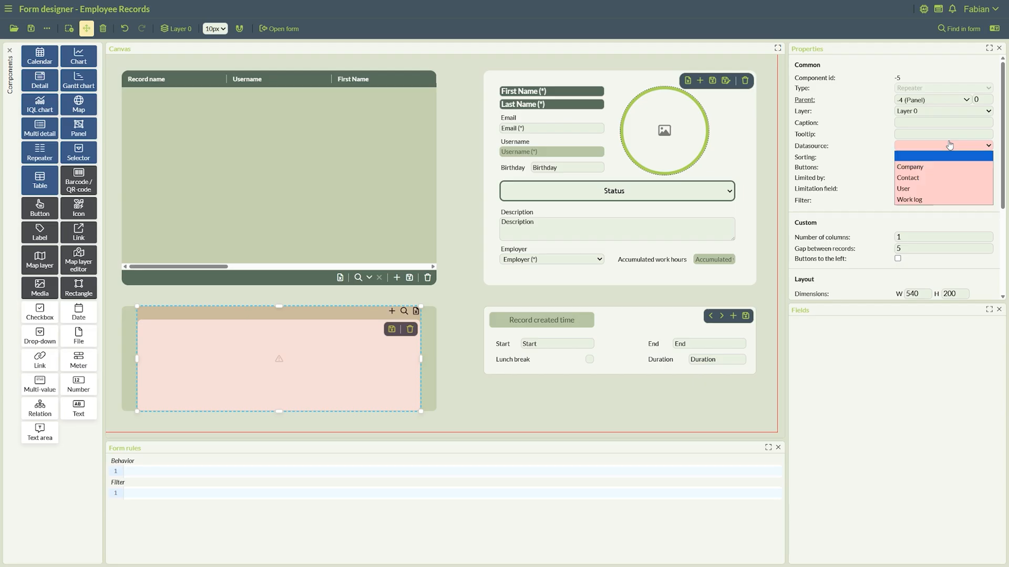
click(918, 167)
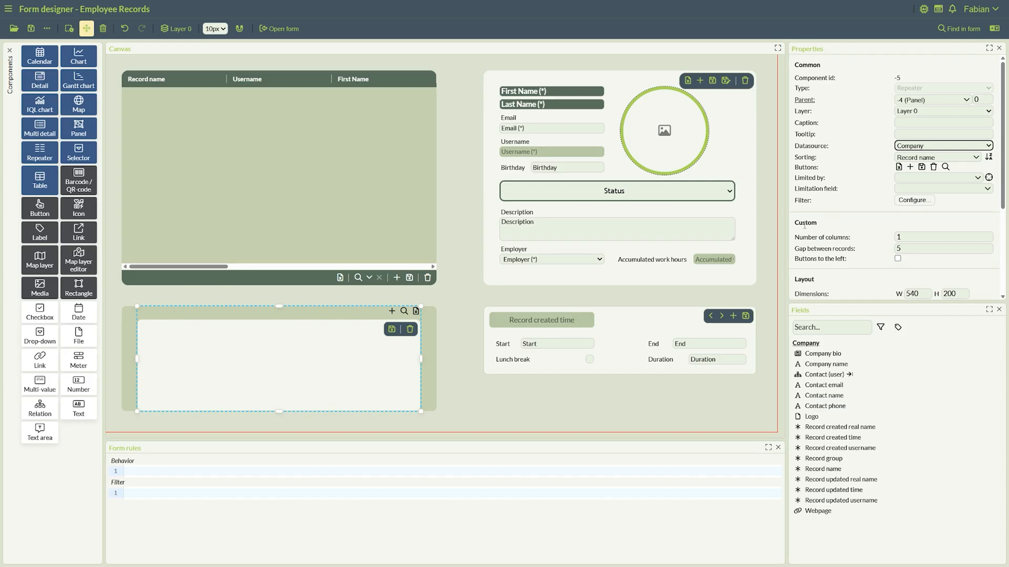
click(908, 236)
click(888, 240)
click(909, 247)
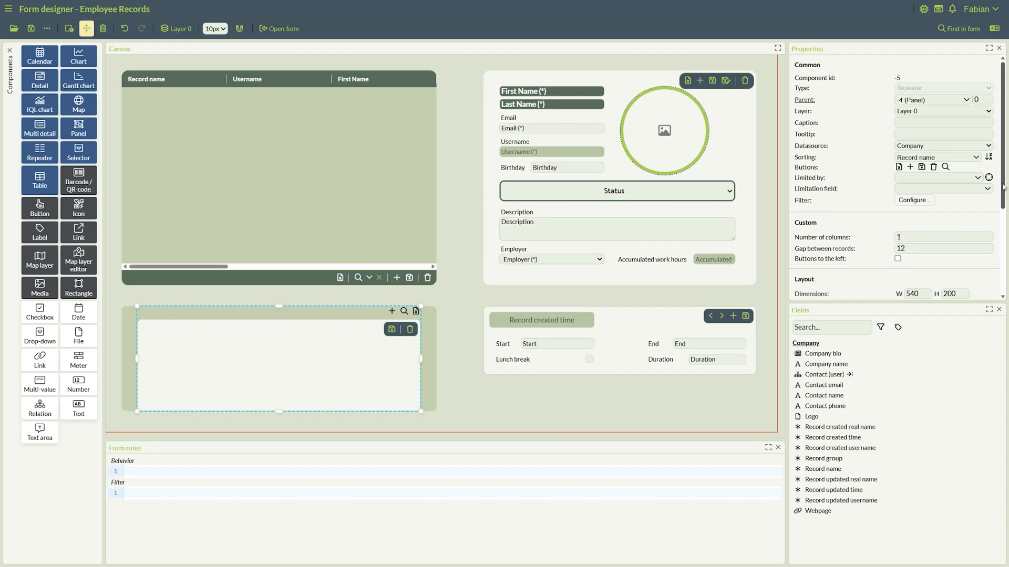
- Set the repeater's fixed edges to Scale in both directions
drag(1004, 201, 1003, 242)
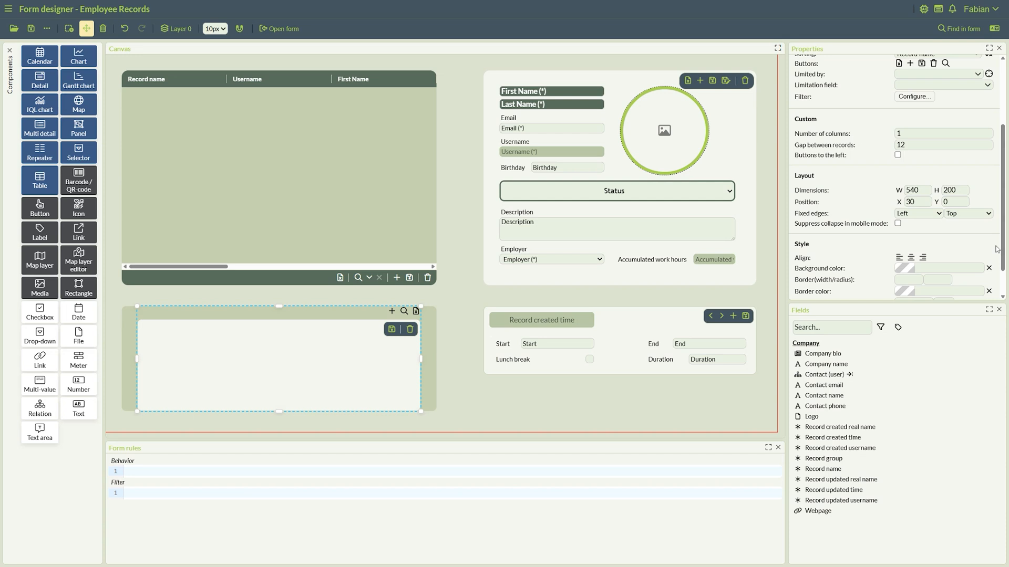
click(918, 213)
click(909, 258)
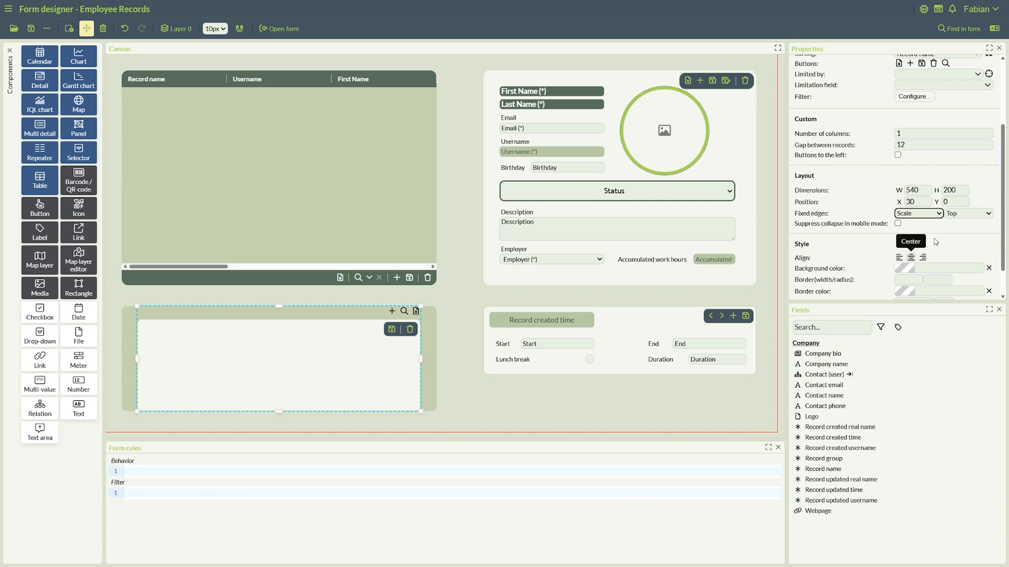
click(966, 213)
click(960, 258)
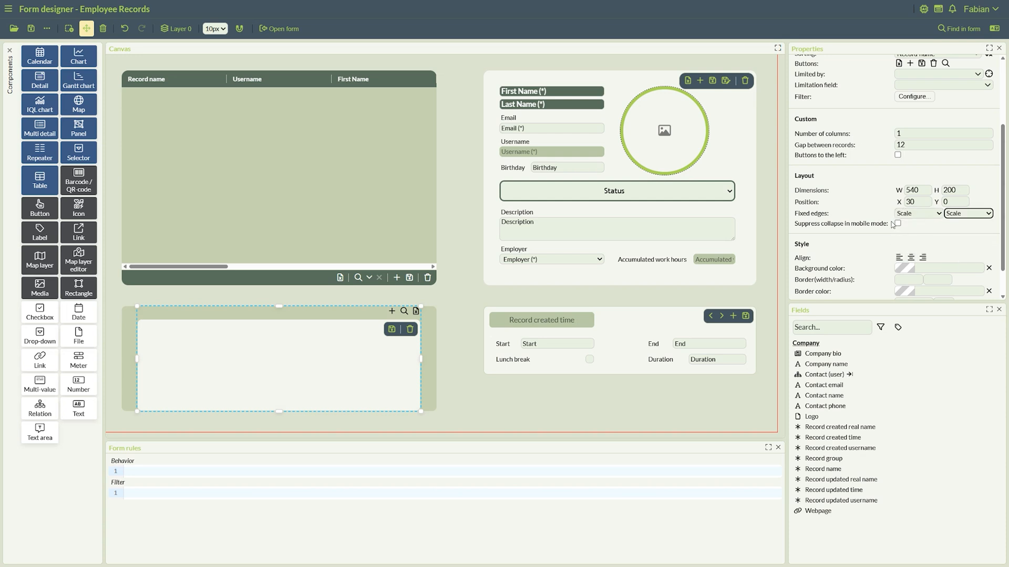
- Add the Company name, Company bio and Logo fields to the repeater
scroll(996, 214, up, 2)
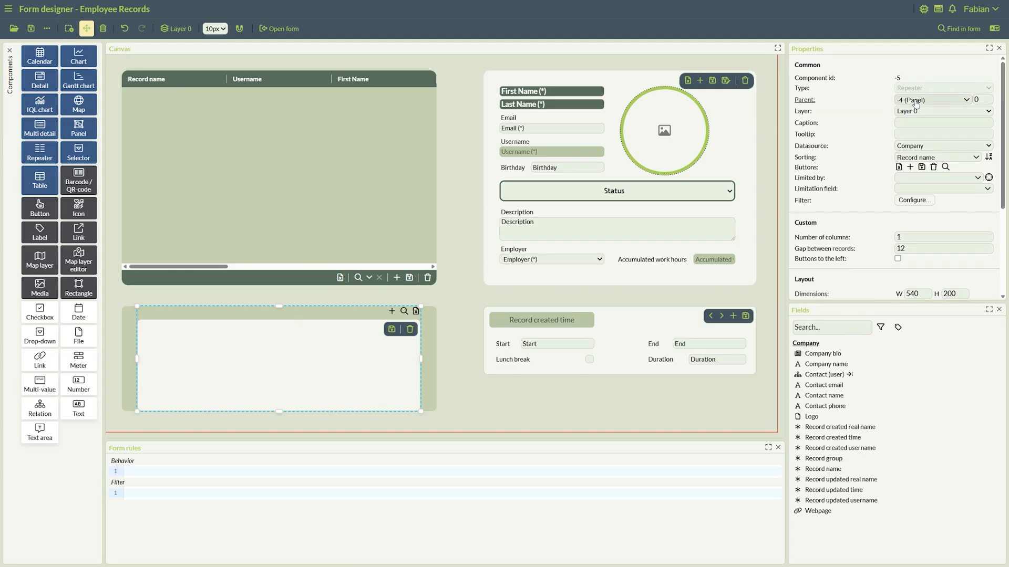
scroll(998, 132, down, 3)
drag(823, 354, 342, 399)
drag(811, 416, 169, 371)
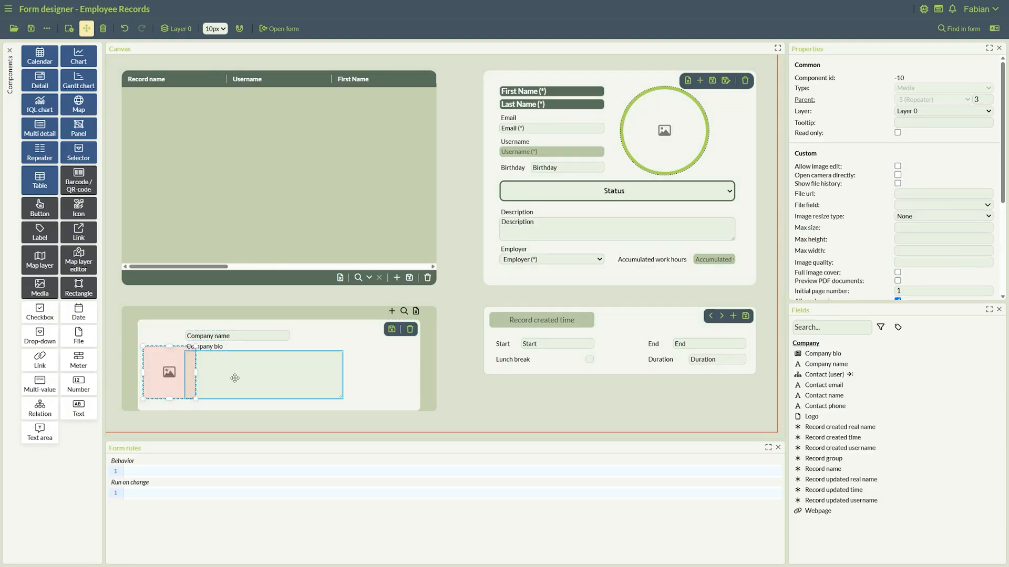
- Move the Company name and Company bio fields beside the logo and align their edges
drag(234, 378, 245, 379)
drag(195, 375, 212, 376)
drag(242, 336, 257, 336)
drag(241, 346, 267, 346)
click(231, 370)
drag(211, 375, 222, 376)
drag(250, 347, 267, 336)
- Enlarge the logo media component, reposition it in the repeater and narrow the Company bio area
click(179, 366)
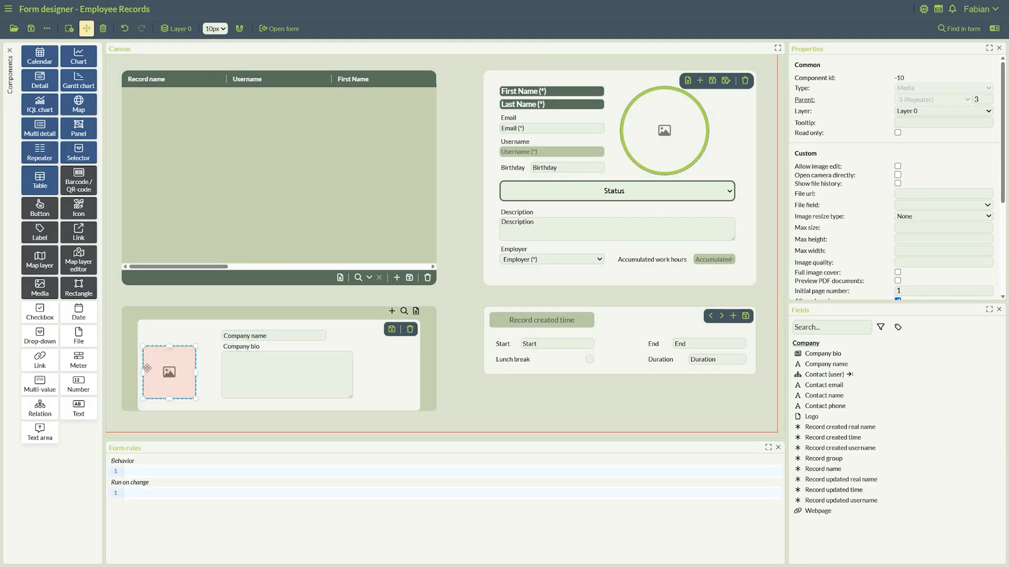
drag(195, 346, 206, 335)
drag(186, 362, 210, 368)
drag(240, 372, 245, 371)
drag(357, 375, 332, 375)
- Add the Contact name, Contact email and Contact phone fields to the repeater and delete their labels
click(823, 395)
ctrl+click(824, 386)
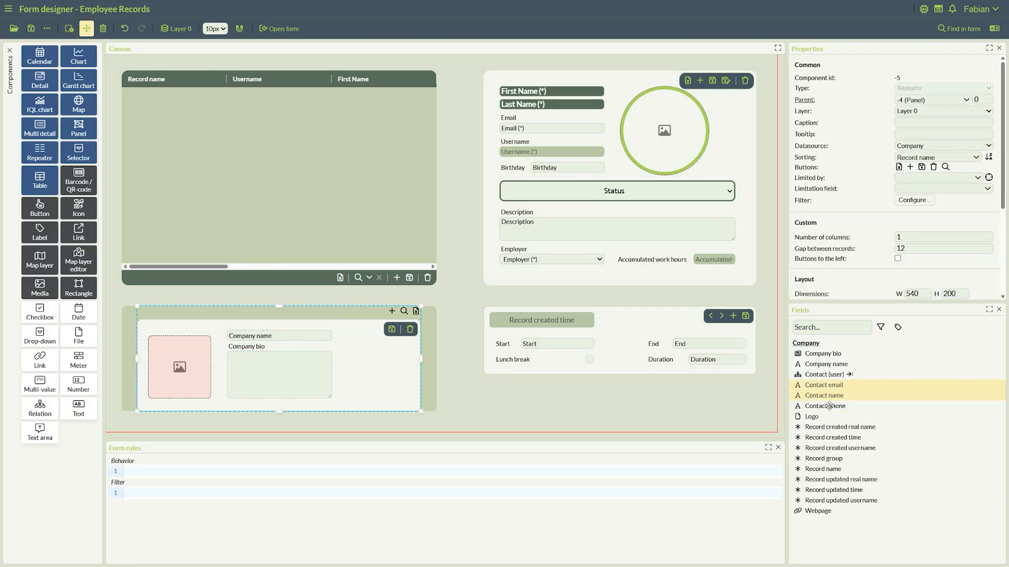
ctrl+click(828, 405)
drag(828, 405, 363, 367)
click(302, 368)
ctrl+click(303, 378)
ctrl+click(301, 389)
key(Delete)
- Resize the three contact fields and stack them with even gaps beside the Company bio area
ctrl+click(403, 367)
ctrl+click(402, 378)
ctrl+click(402, 388)
drag(452, 378, 411, 377)
click(365, 369)
ctrl+click(363, 378)
ctrl+click(358, 388)
drag(331, 376, 359, 394)
drag(363, 367, 363, 362)
- Shorten the Company bio area to a height of 80 and shift the three contact fields up beside it
click(444, 376)
click(274, 365)
drag(273, 399, 274, 394)
click(358, 363)
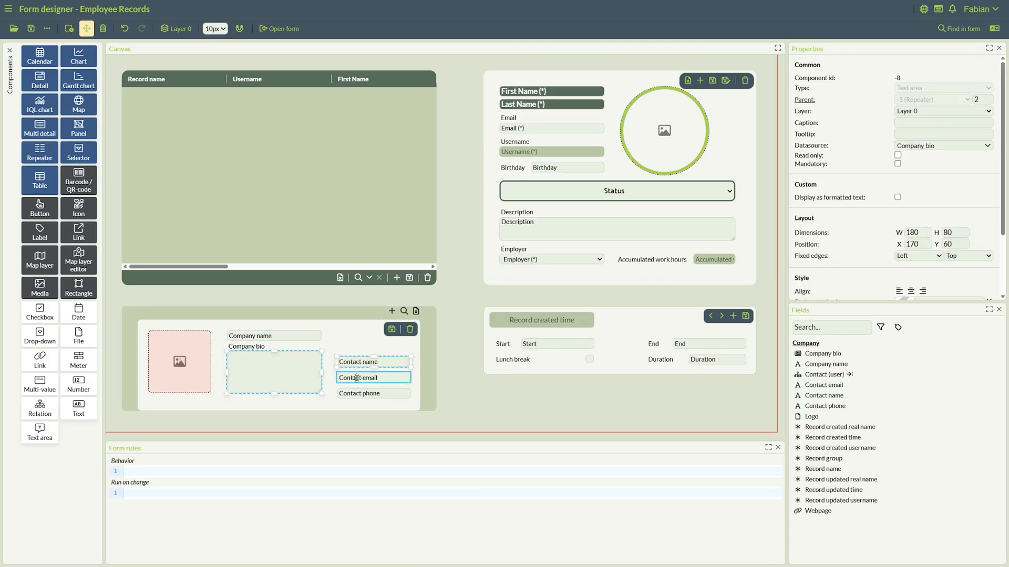
ctrl+click(355, 378)
drag(180, 367, 180, 362)
- Reduce the repeater's record height and add a label captioned Contact above the contact fields
click(301, 405)
drag(279, 411, 279, 405)
drag(40, 232, 379, 343)
- Give the logo media component a border of width 2, radius 12 and the yellow custom theme color
click(180, 362)
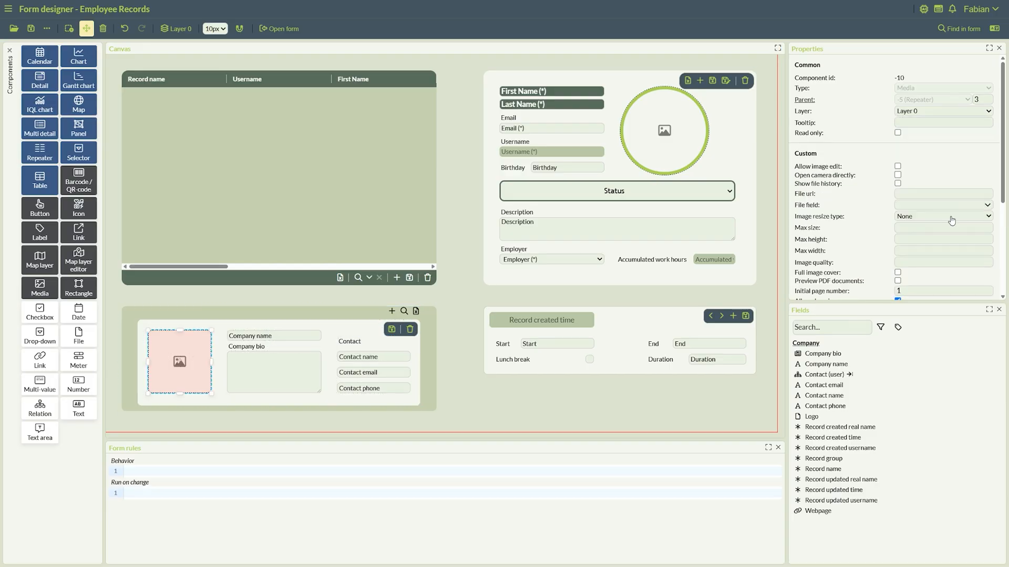
scroll(893, 210, down, 5)
click(940, 273)
text(12)
drag(1003, 231, 1003, 252)
click(905, 255)
click(818, 483)
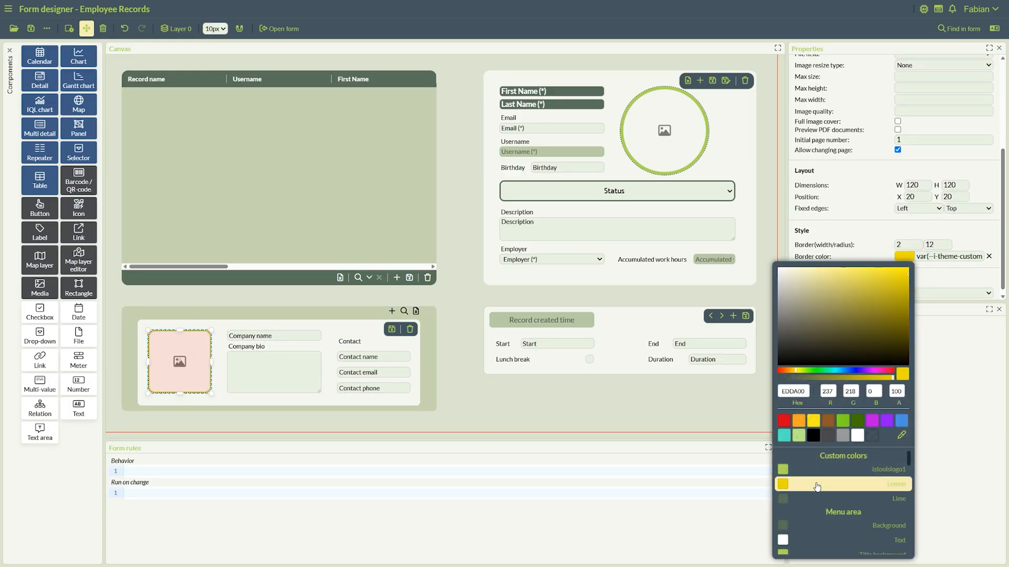
- Set the Company repeater's background to a dark slate blue theme color
click(327, 399)
drag(1003, 168, 1003, 253)
click(905, 232)
drag(909, 436, 909, 520)
click(872, 490)
click(897, 514)
click(888, 496)
- Style the Company name field with background color #455560, white text and font size 16
click(315, 331)
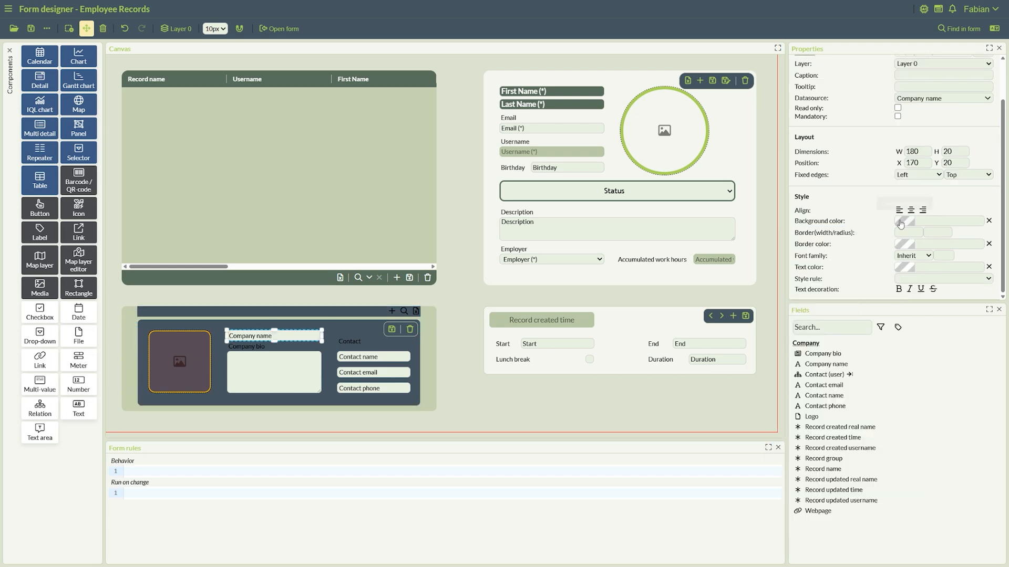
click(903, 221)
click(902, 398)
click(327, 395)
click(971, 353)
click(898, 267)
click(852, 450)
click(944, 256)
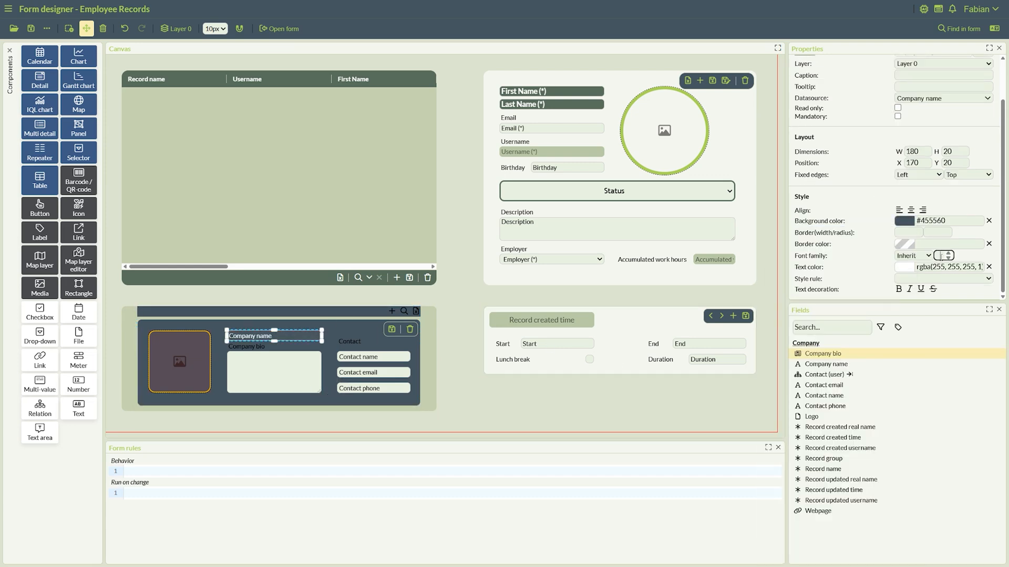
text(16)
- Lower the Company bio label onto its text area's upper edge and make the Company bio and Contact labels white
click(274, 367)
drag(274, 352, 259, 352)
scroll(892, 264, down, 1)
click(898, 278)
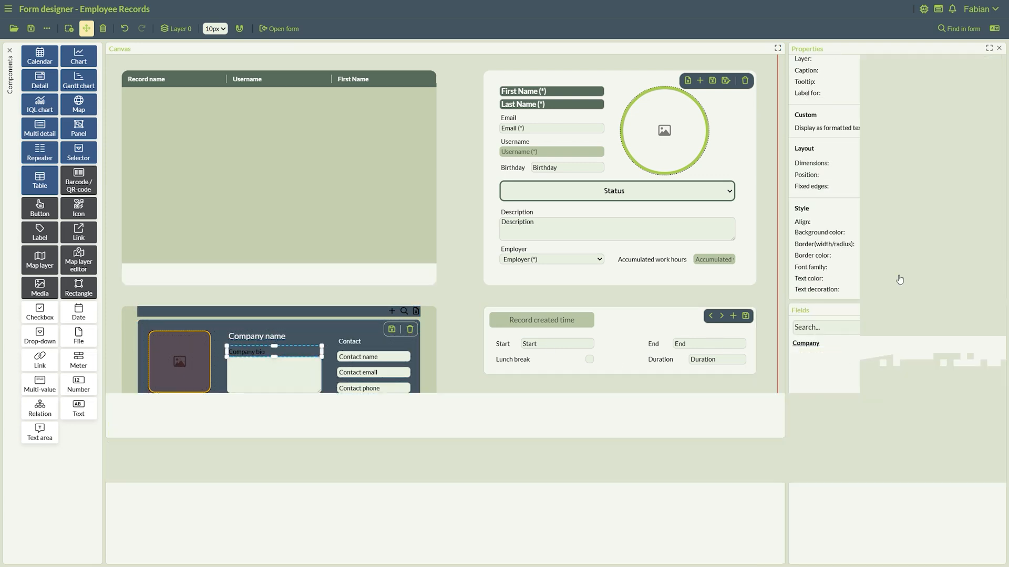
click(852, 462)
click(487, 407)
- Link the media component to the Logo file field and enable full image cover
click(183, 365)
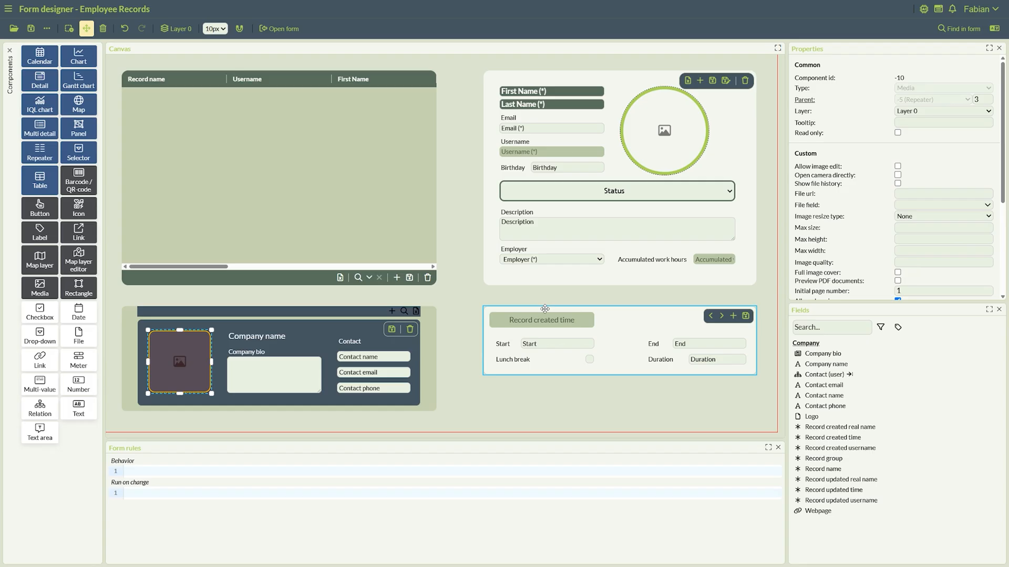
click(916, 206)
click(915, 231)
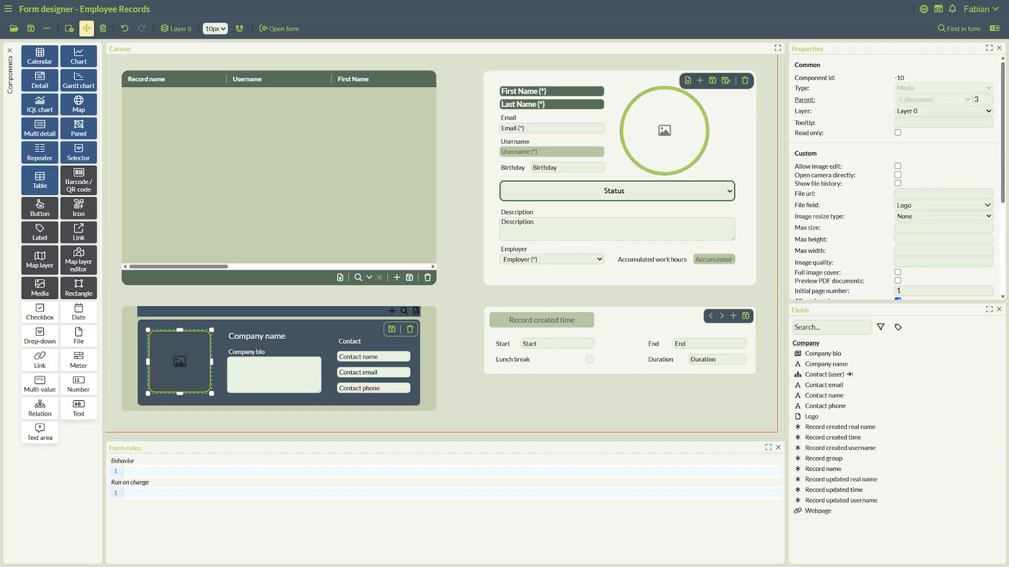
scroll(912, 211, down, 2)
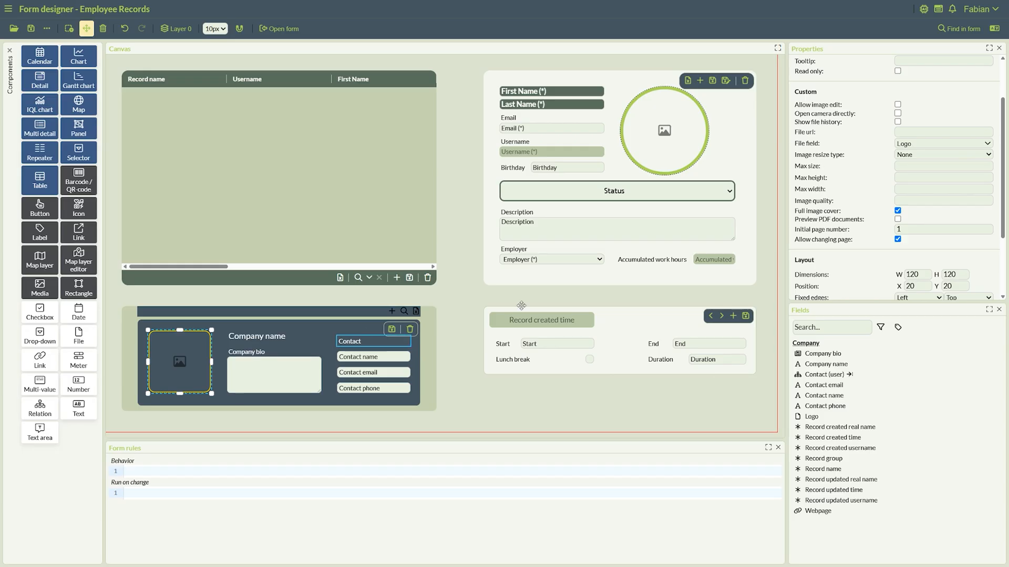
drag(1000, 208, 1003, 235)
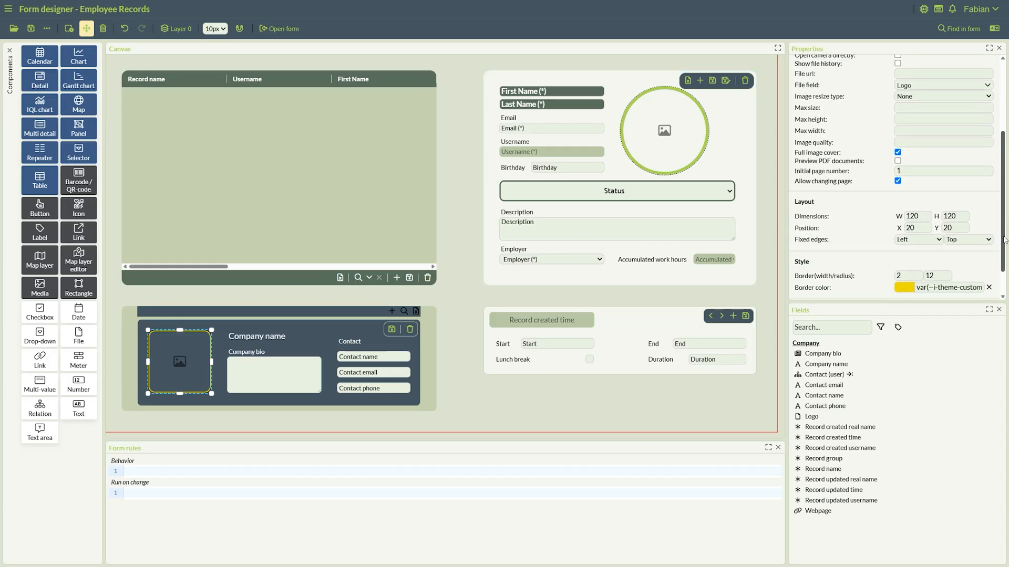
- Set the horizontal fixed edges of the Company name field, Company bio label and bio area to Both (stretch)
click(256, 336)
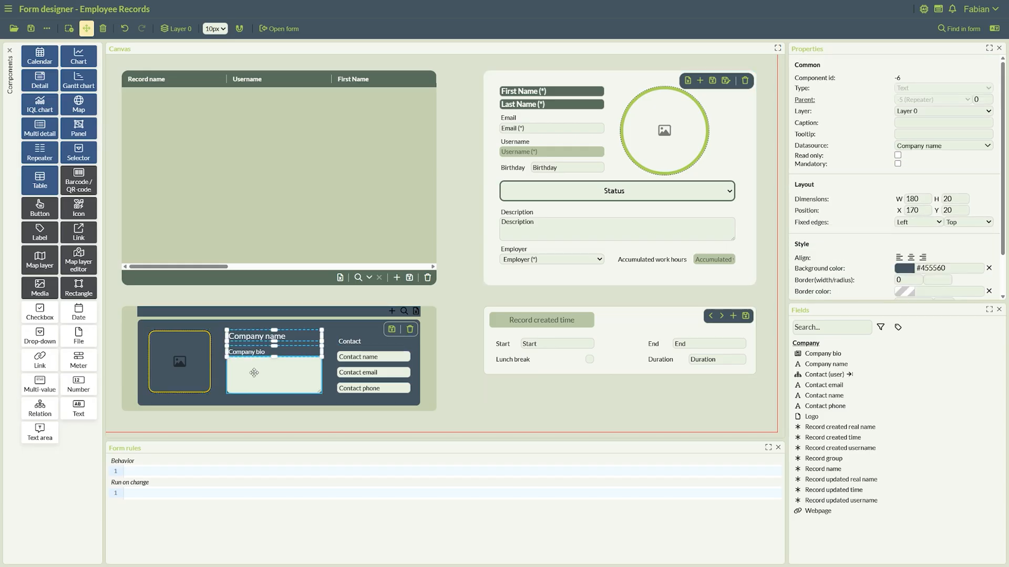
click(918, 222)
click(918, 234)
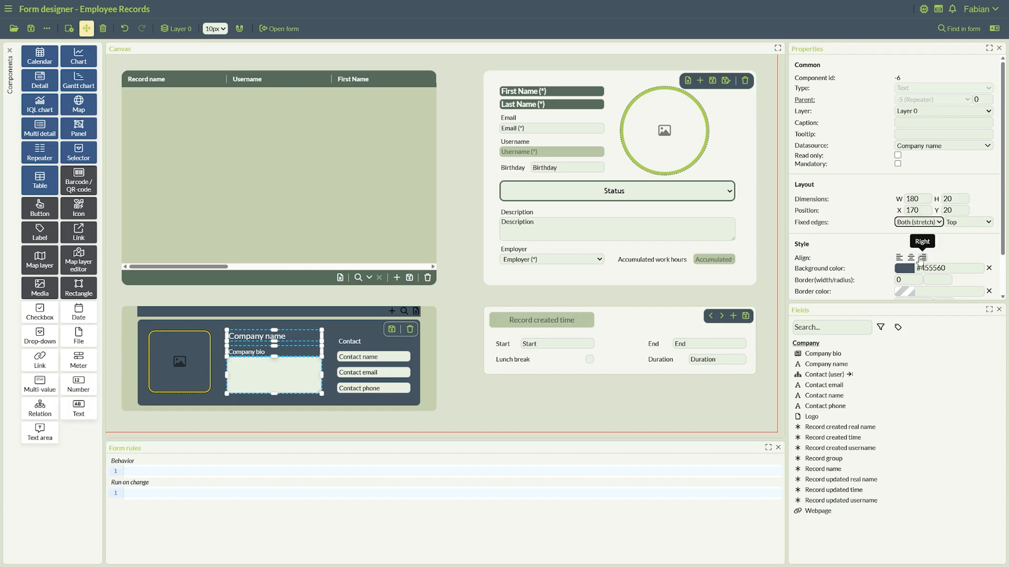
- Anchor the Contact label and the name, email and phone fields to the Right fixed edge
click(351, 341)
ctrl+click(355, 360)
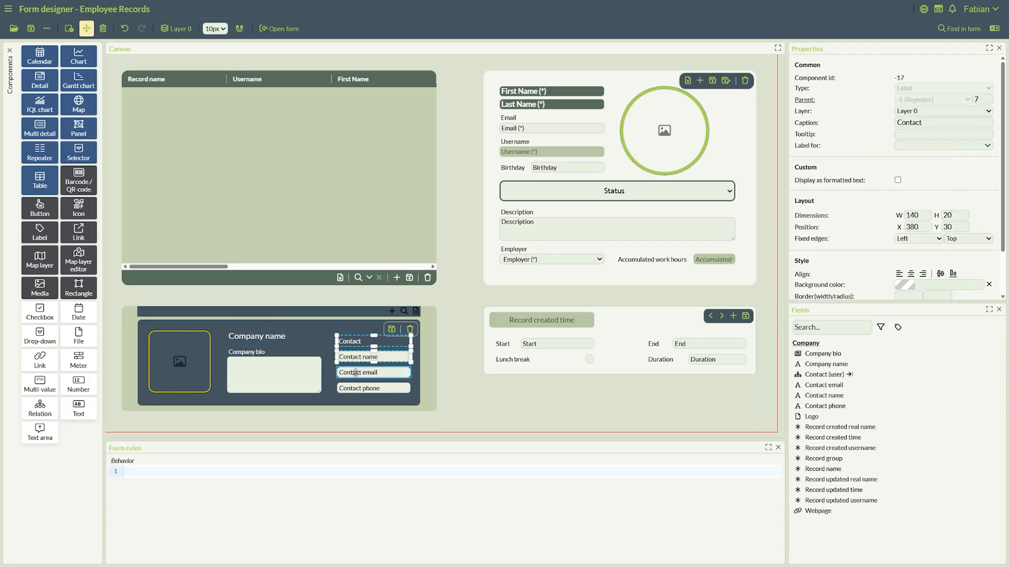
ctrl+click(355, 374)
ctrl+click(357, 391)
click(918, 238)
click(916, 261)
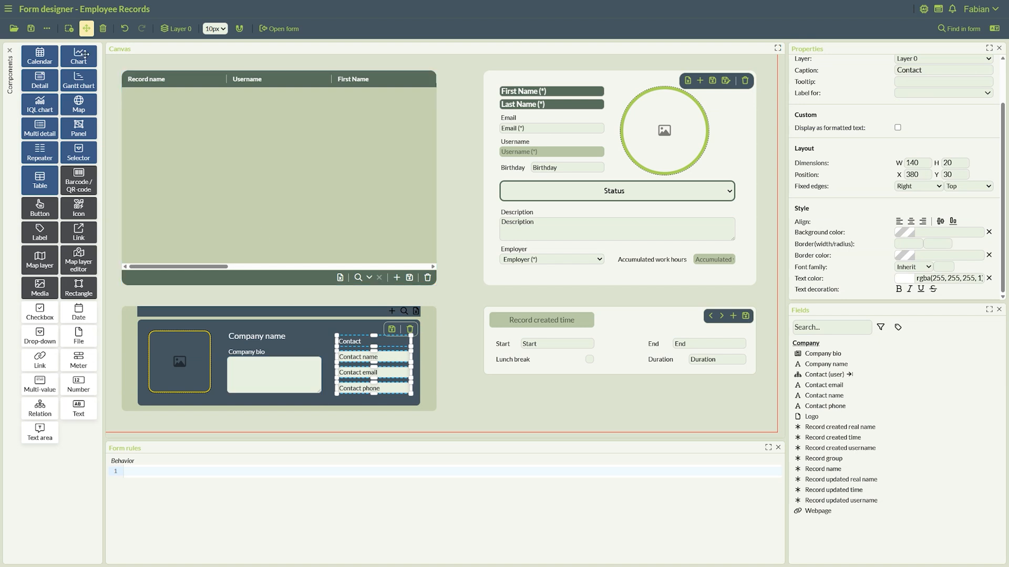
- Save the form design, open the Employee Records form and select record 2 in the user table to check the result
click(30, 28)
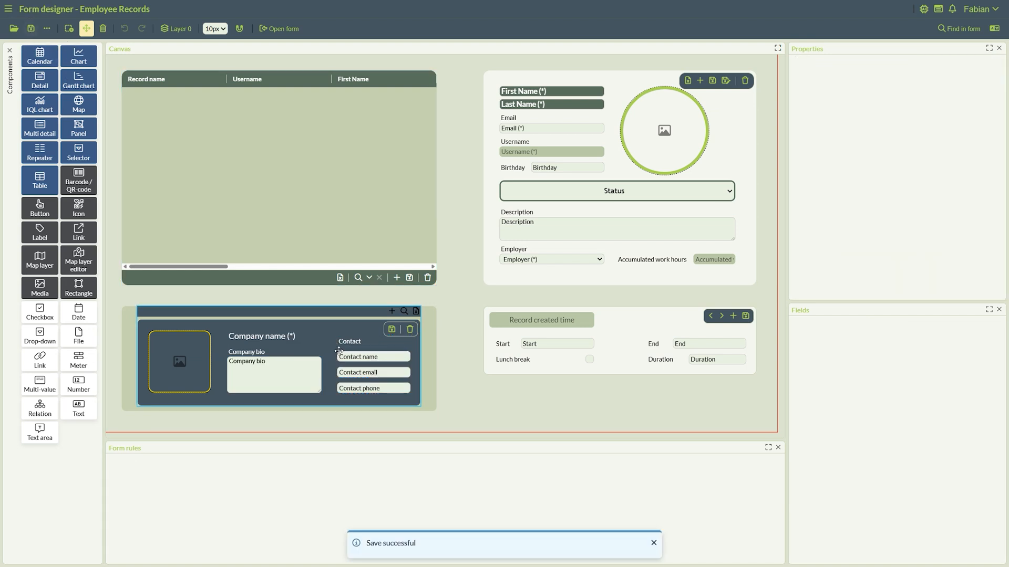
click(281, 30)
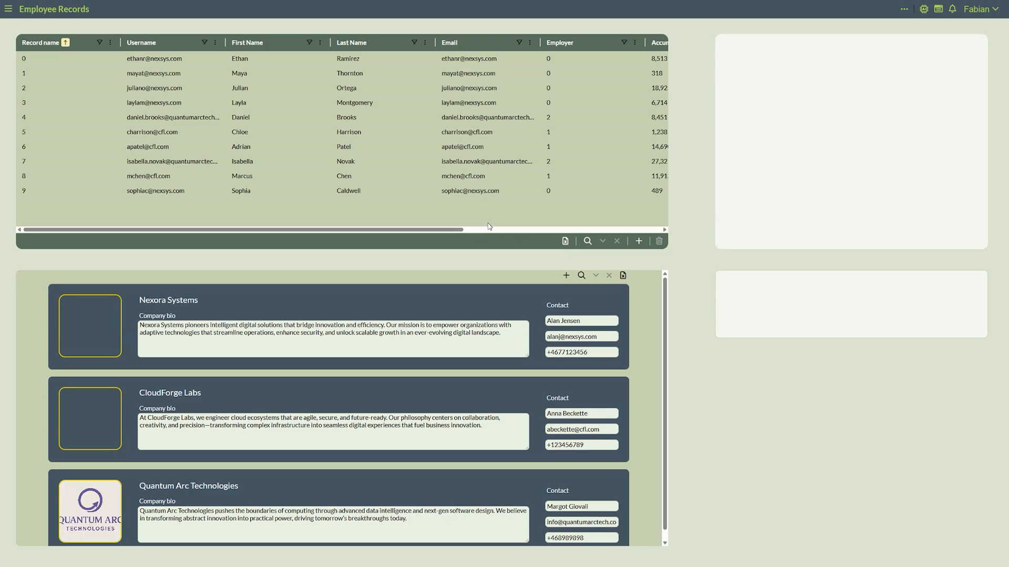
click(399, 88)
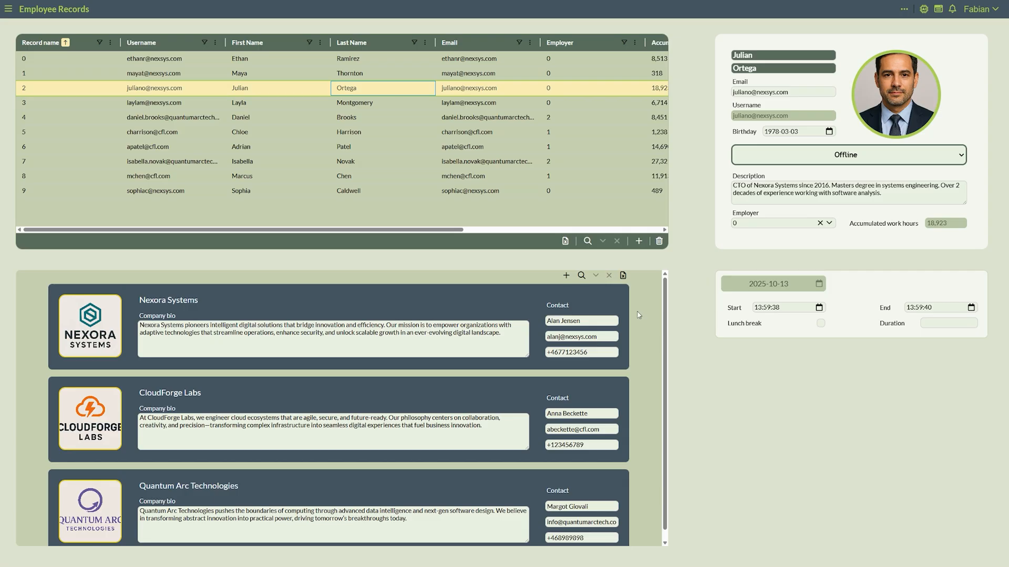
mouse_move(665, 319)
mouse_down()
mouse_move(668, 336)
mouse_move(665, 306)
mouse_up()
click(7, 9)
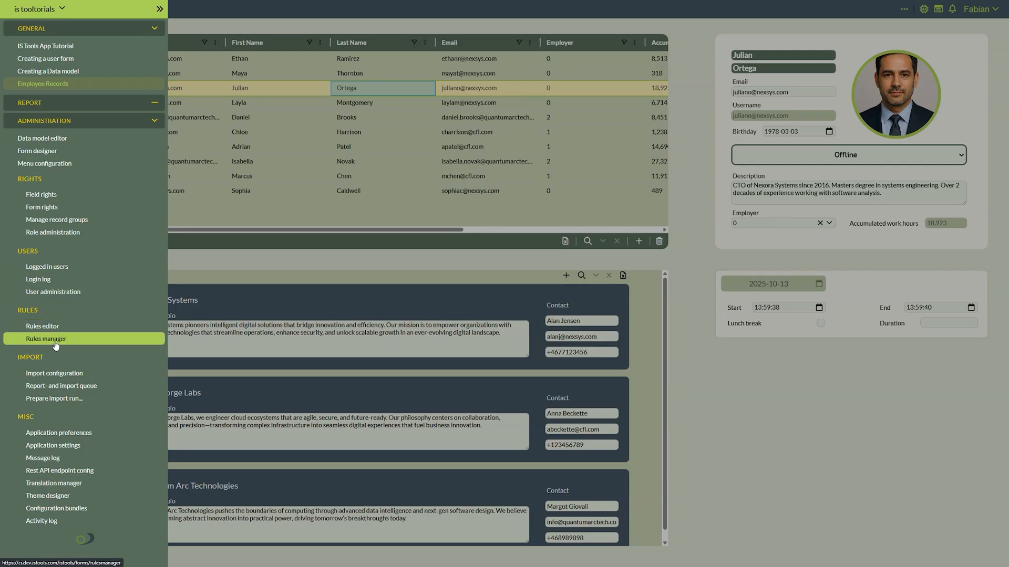
click(714, 381)
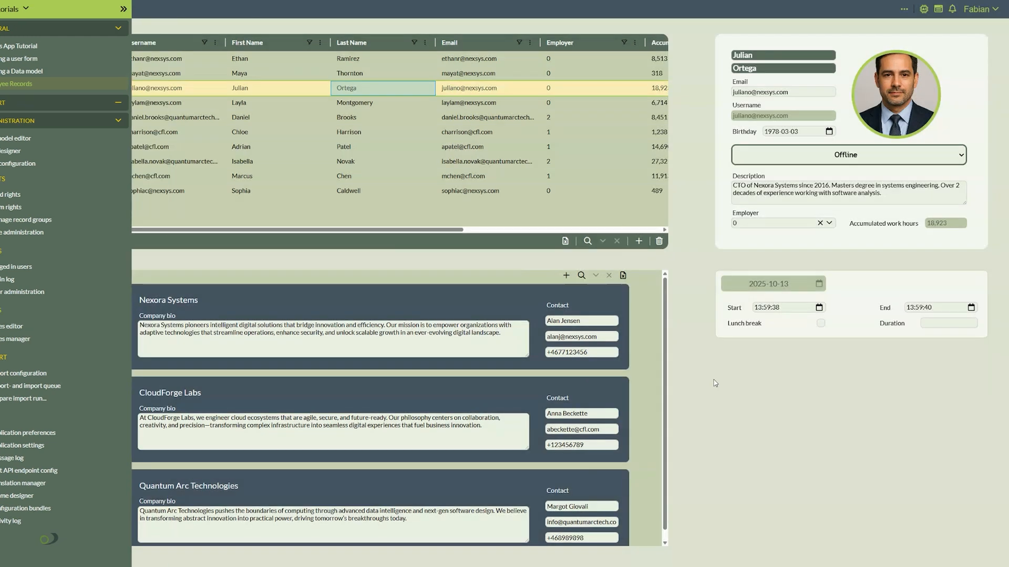